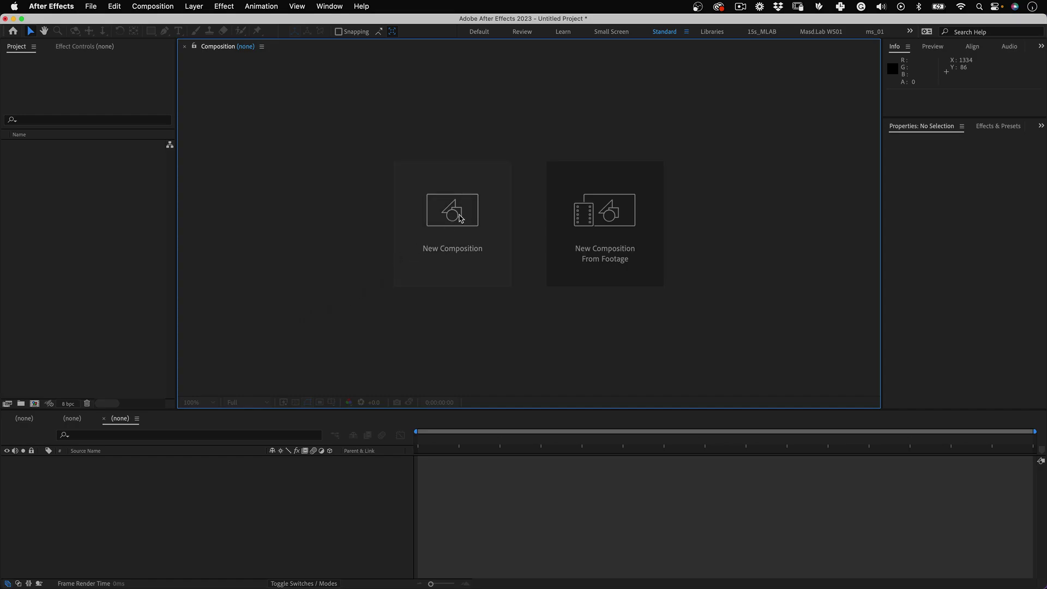
Step: Create the Kinetic_Type comp: 1080×1080 square pixels, 30 fps, 10 seconds, black background
{"action": "left_click", "coordinate": [459, 218]}
{"action": "type", "text": "Kinetic_Type"}
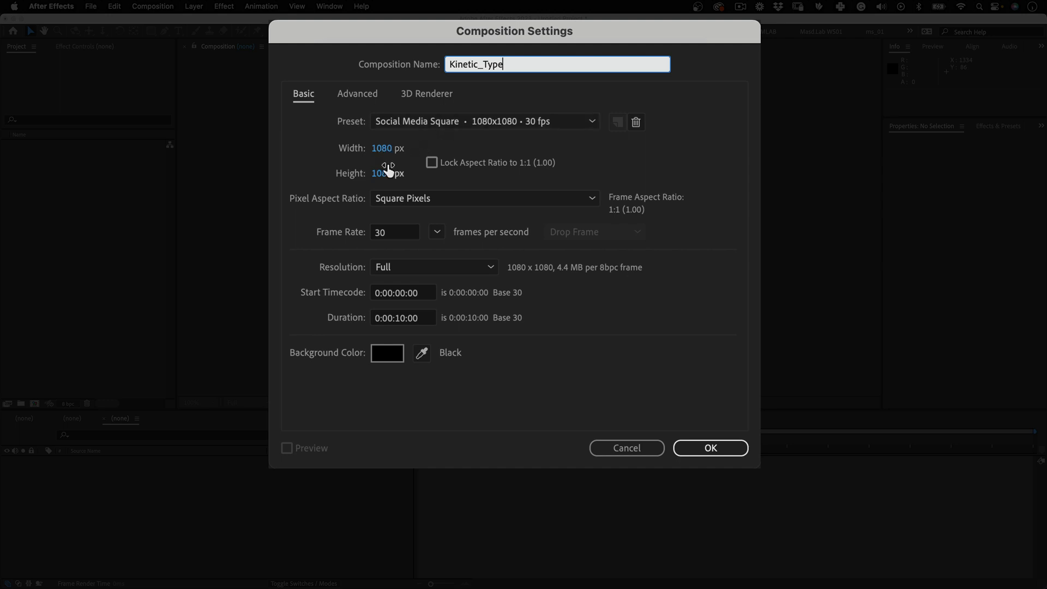
{"action": "left_click", "coordinate": [422, 203]}
{"action": "left_click", "coordinate": [426, 203]}
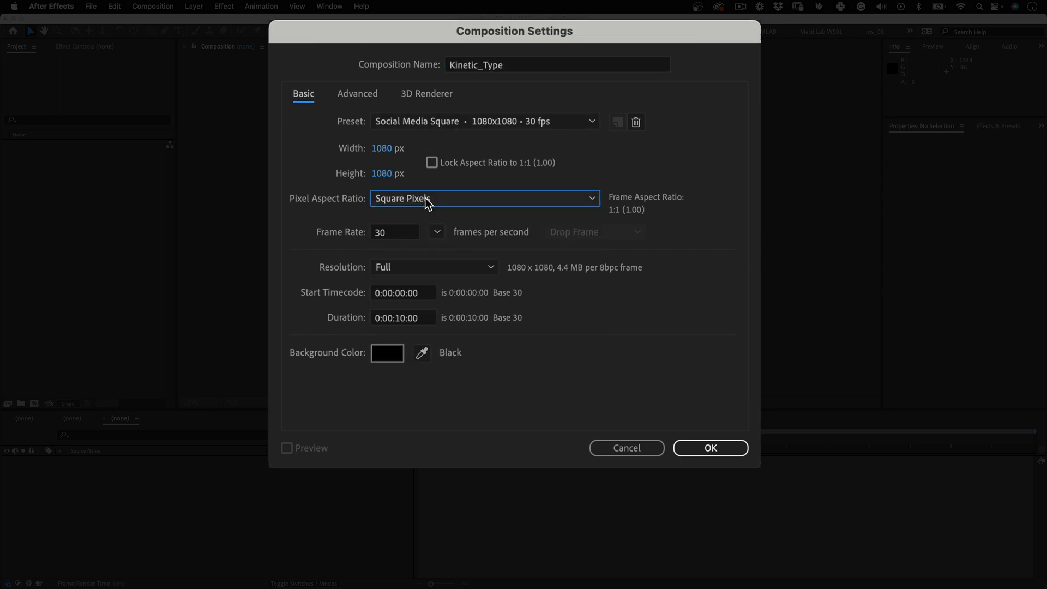
{"action": "left_click", "coordinate": [408, 234]}
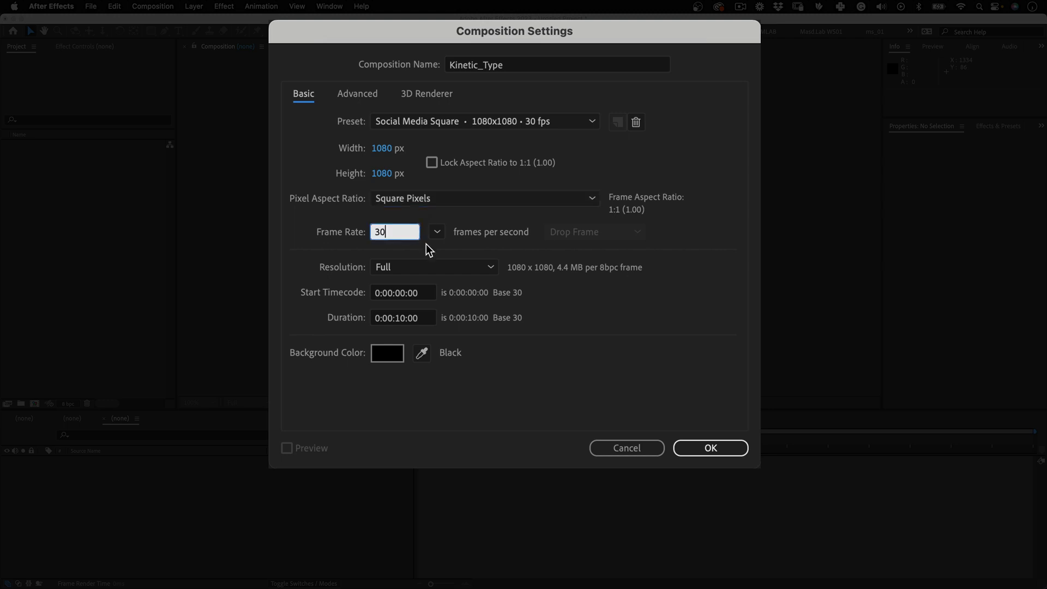
{"action": "left_click", "coordinate": [428, 321]}
{"action": "left_click", "coordinate": [678, 446]}
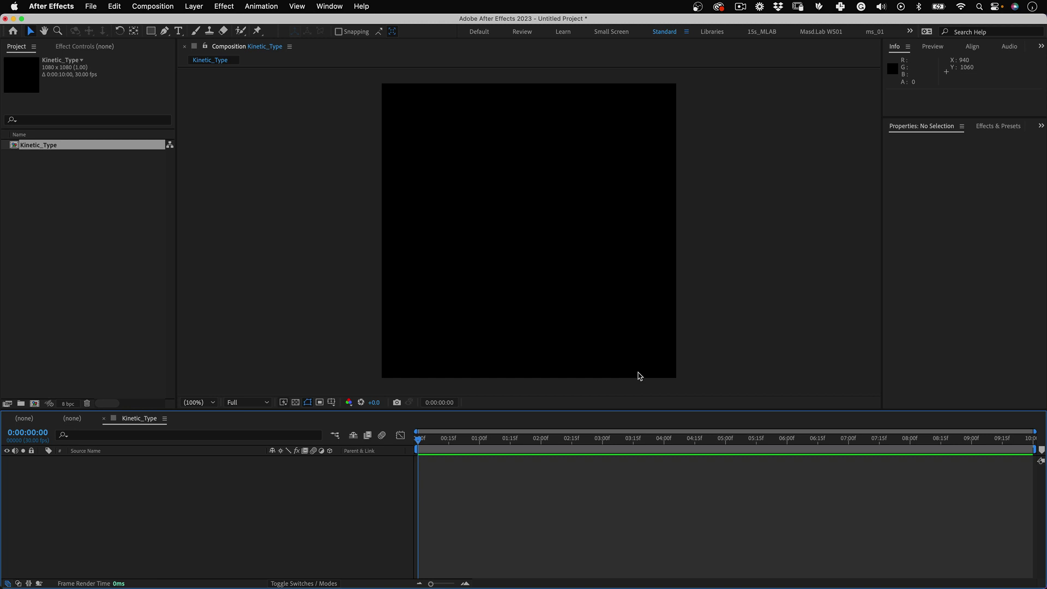
Step: Type 'MASD / LAB' as a text layer and paste a second copy on a new line
{"action": "left_click", "coordinate": [178, 31]}
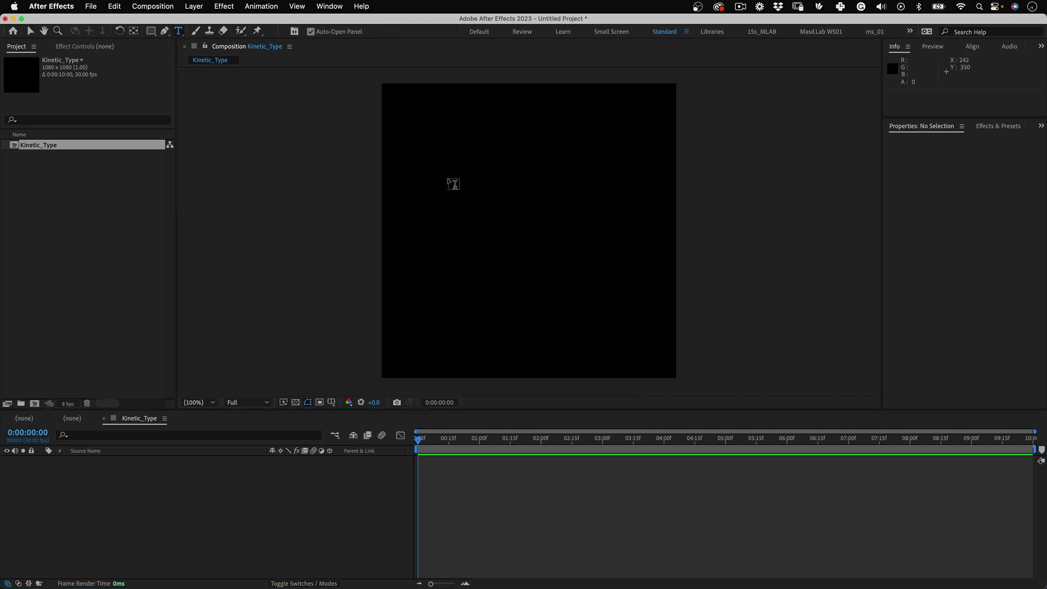
{"action": "left_click", "coordinate": [454, 179]}
{"action": "type", "text": "MASD "}
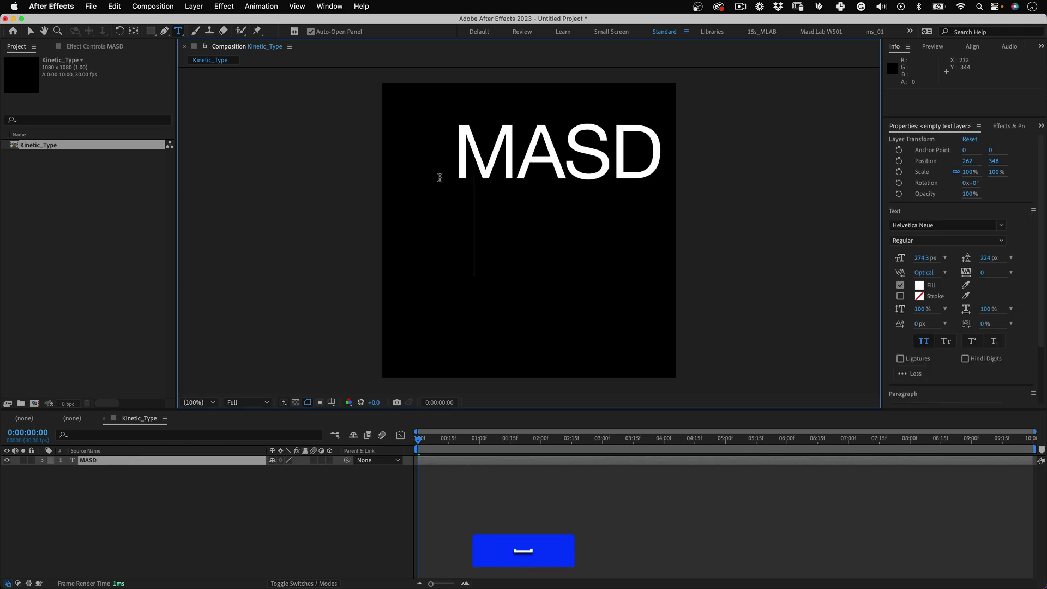
{"action": "type", "text": "/ LAB"}
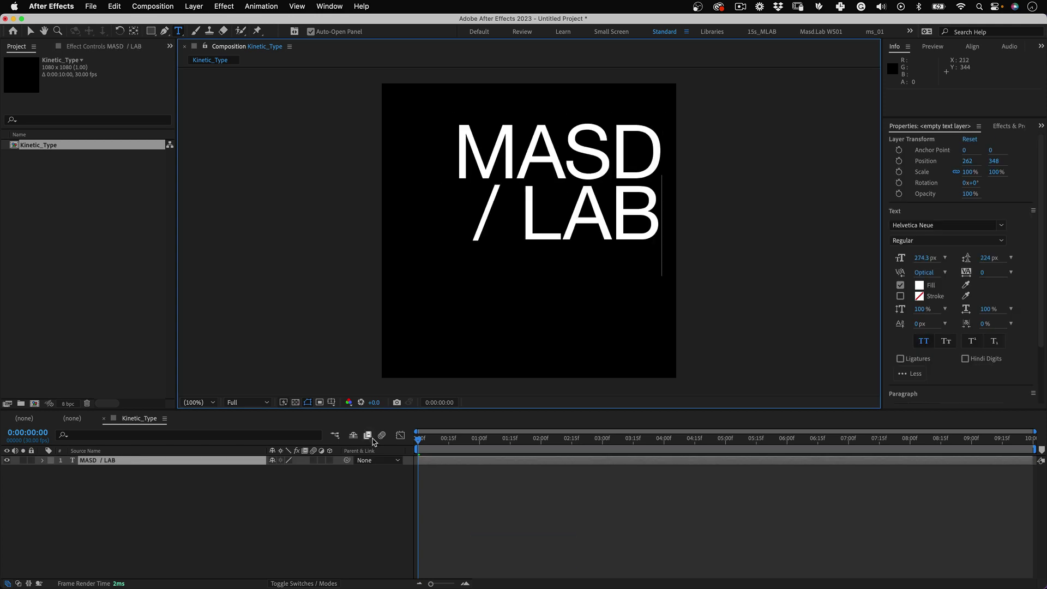
{"action": "left_click", "coordinate": [380, 449]}
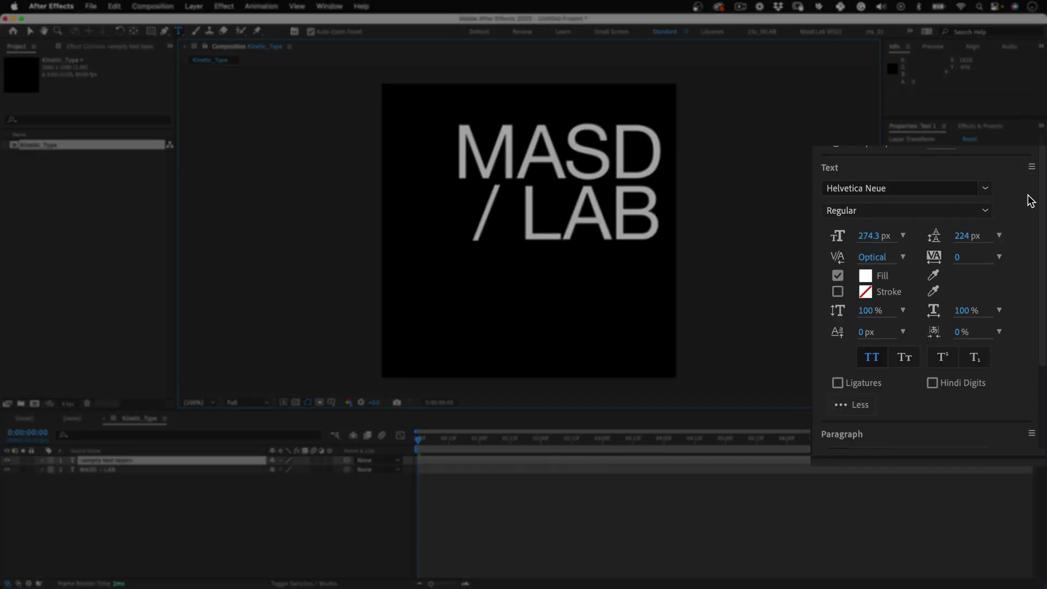
{"action": "key", "text": "super+z"}
{"action": "left_click", "coordinate": [652, 207]}
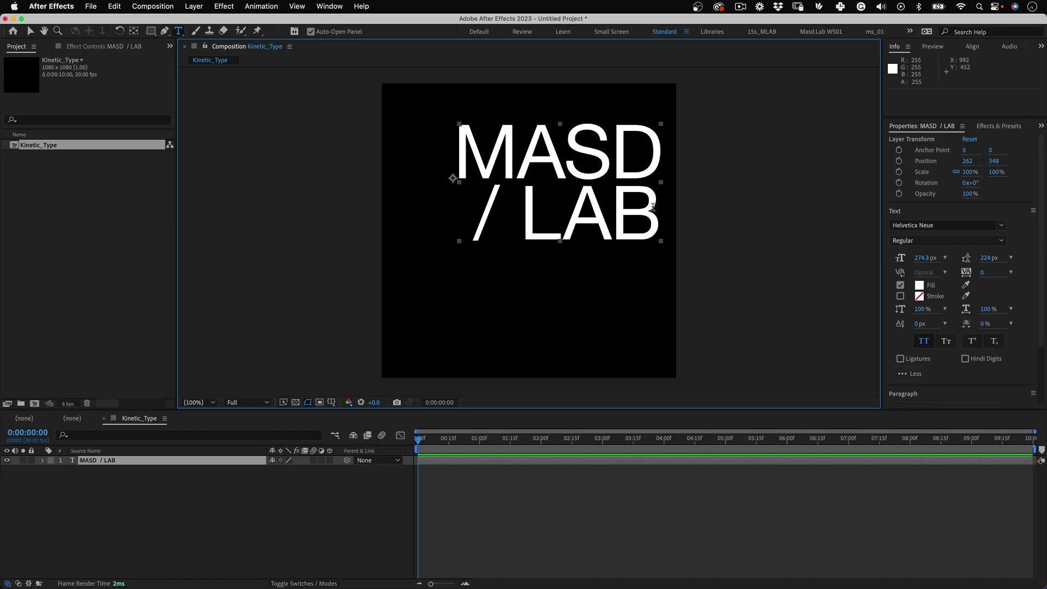
{"action": "key", "text": "super+a"}
{"action": "key", "text": "super+c"}
{"action": "left_click", "coordinate": [637, 155]}
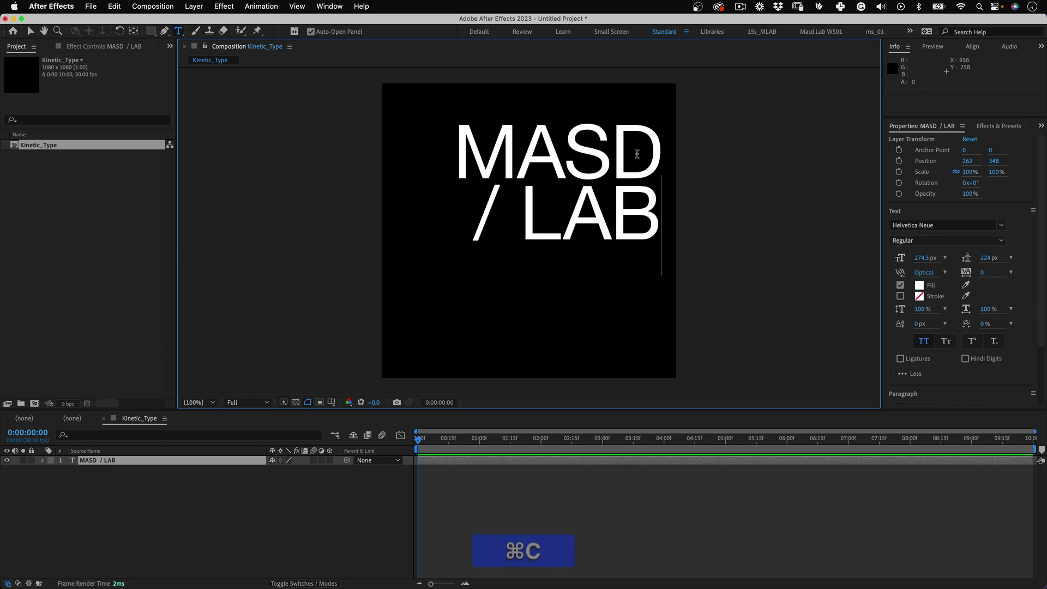
{"action": "key", "text": "Return"}
{"action": "key", "text": "super+v"}
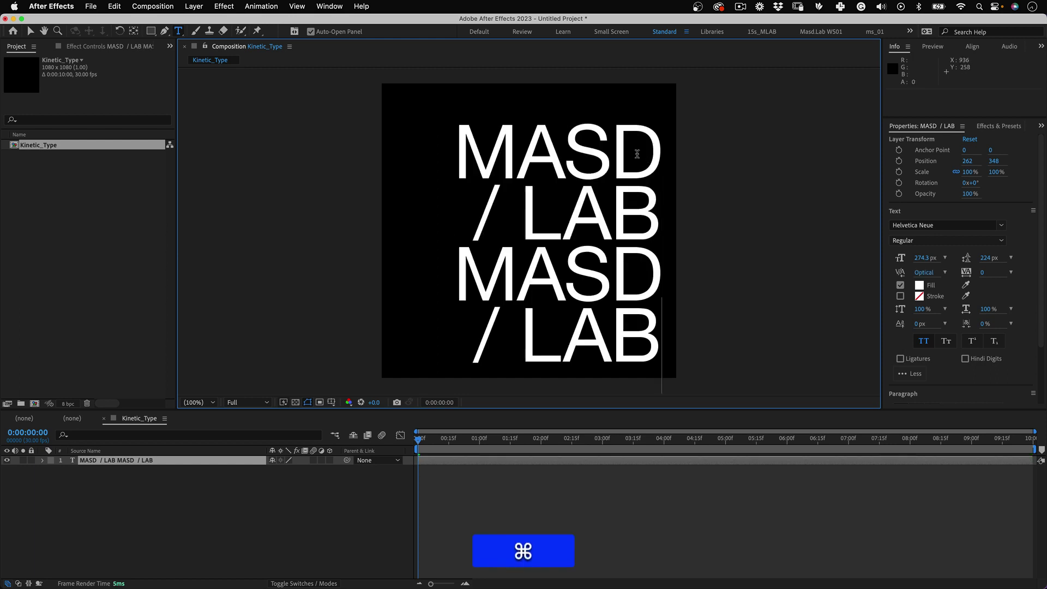
{"action": "key", "text": "Escape"}
Step: Scale the text block up to 143% and position it to overflow the frame
{"action": "key", "text": "v"}
{"action": "left_click_drag", "start_coordinate": [545, 229], "coordinate": [521, 218]}
{"action": "left_click_drag", "start_coordinate": [970, 172], "coordinate": [985, 172]}
{"action": "left_click_drag", "start_coordinate": [566, 299], "coordinate": [535, 267]}
{"action": "left_click_drag", "start_coordinate": [970, 172], "coordinate": [975, 172]}
{"action": "left_click_drag", "start_coordinate": [539, 296], "coordinate": [525, 291]}
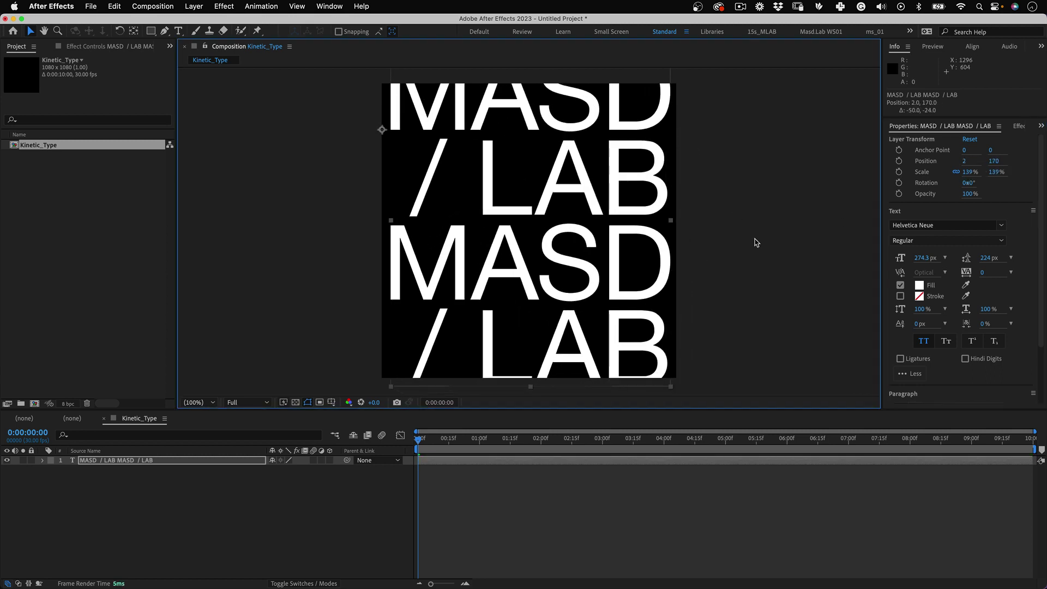
{"action": "left_click_drag", "start_coordinate": [970, 172], "coordinate": [973, 172]}
{"action": "left_click_drag", "start_coordinate": [615, 306], "coordinate": [603, 306]}
{"action": "left_click", "coordinate": [483, 499]}
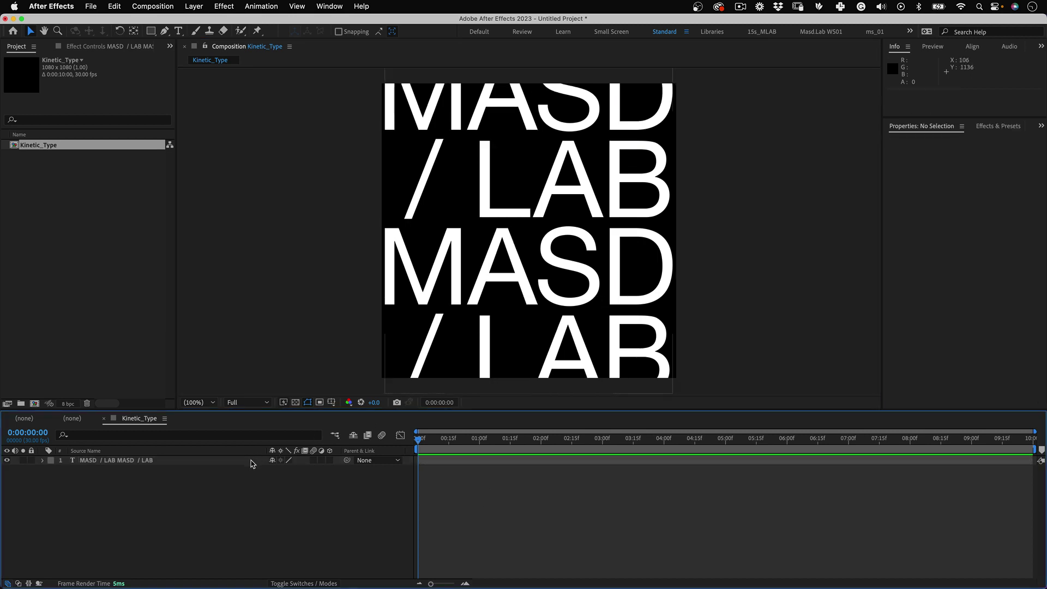
Step: Pre-compose the MASD / LAB text layer into a new composition
{"action": "left_click", "coordinate": [252, 462]}
{"action": "left_click", "coordinate": [192, 7]}
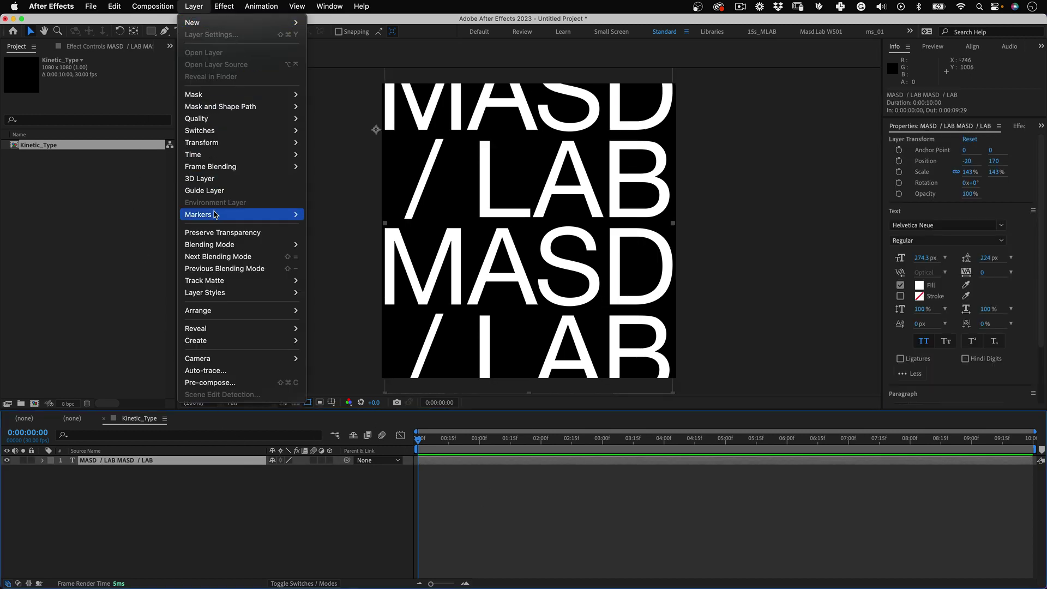
{"action": "left_click", "coordinate": [210, 382]}
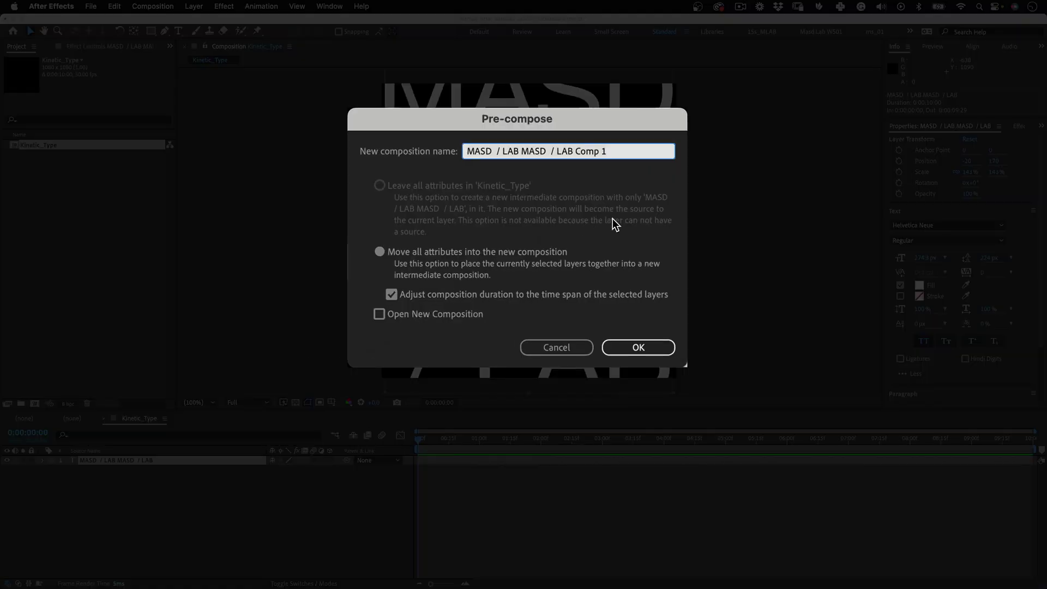
{"action": "left_click", "coordinate": [638, 347]}
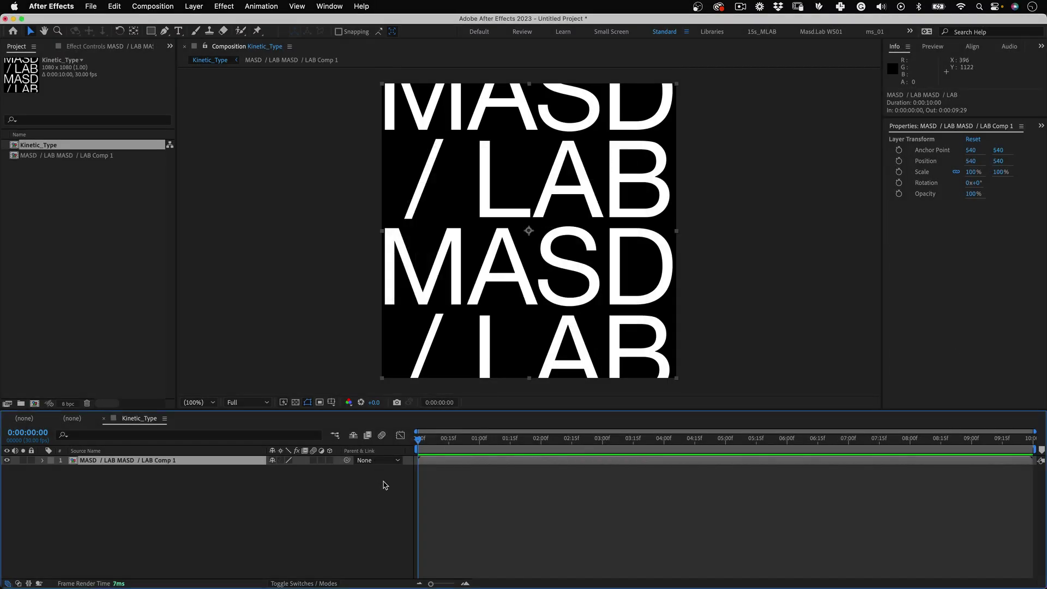
Step: Open the pre-comp, select its text layer and bring up the Align panel
{"action": "left_click", "coordinate": [382, 481]}
{"action": "key", "text": "space"}
{"action": "key", "text": "space"}
{"action": "left_click", "coordinate": [171, 463]}
{"action": "double_click", "coordinate": [170, 463]}
{"action": "left_click", "coordinate": [151, 464]}
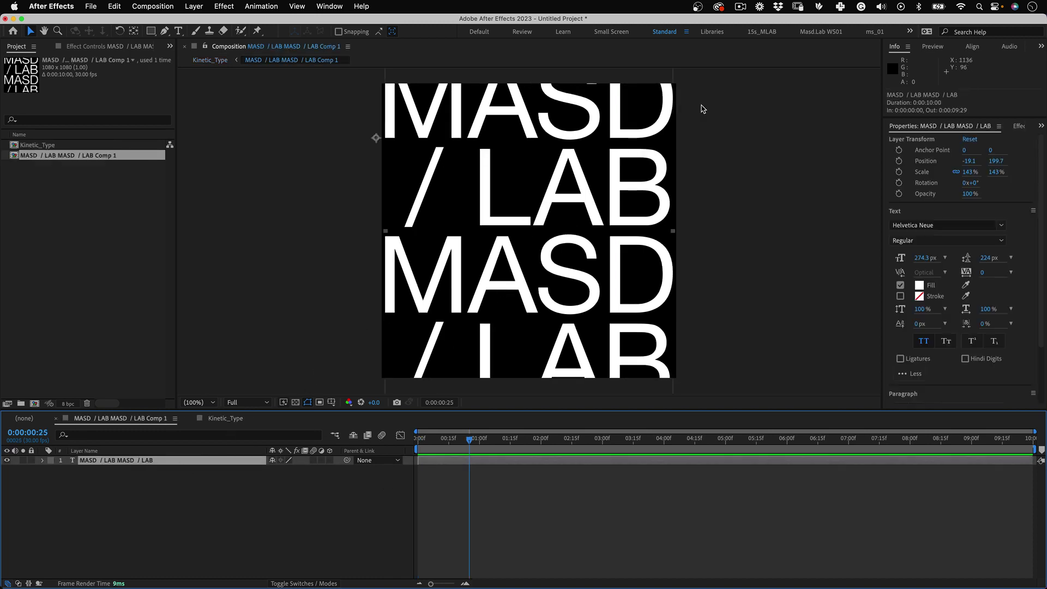
{"action": "left_click", "coordinate": [972, 46]}
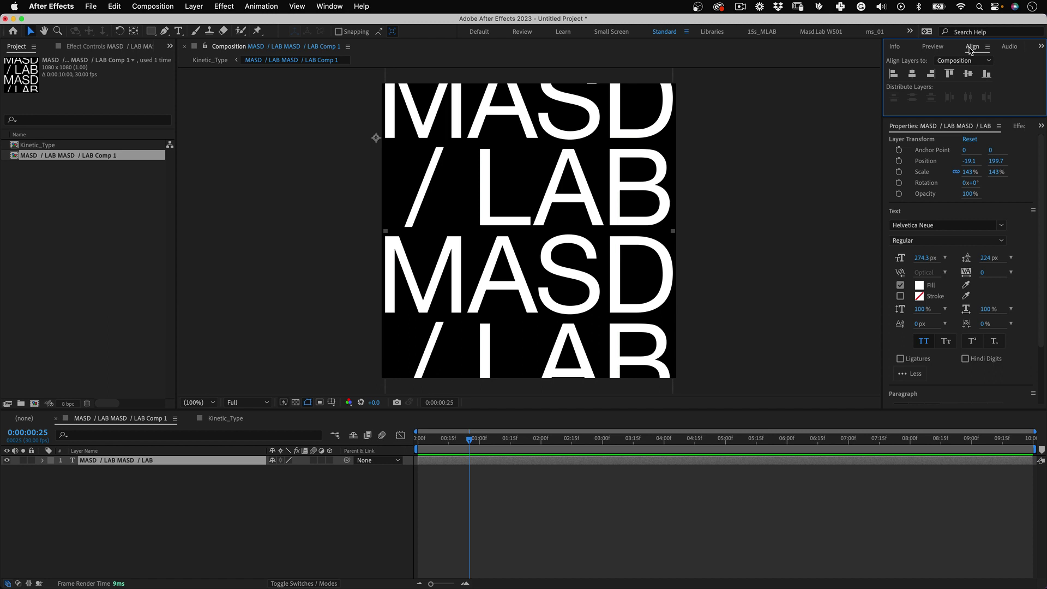
Step: Change the pre-comp's height to 1272 px in Composition Settings
{"action": "left_click", "coordinate": [687, 192]}
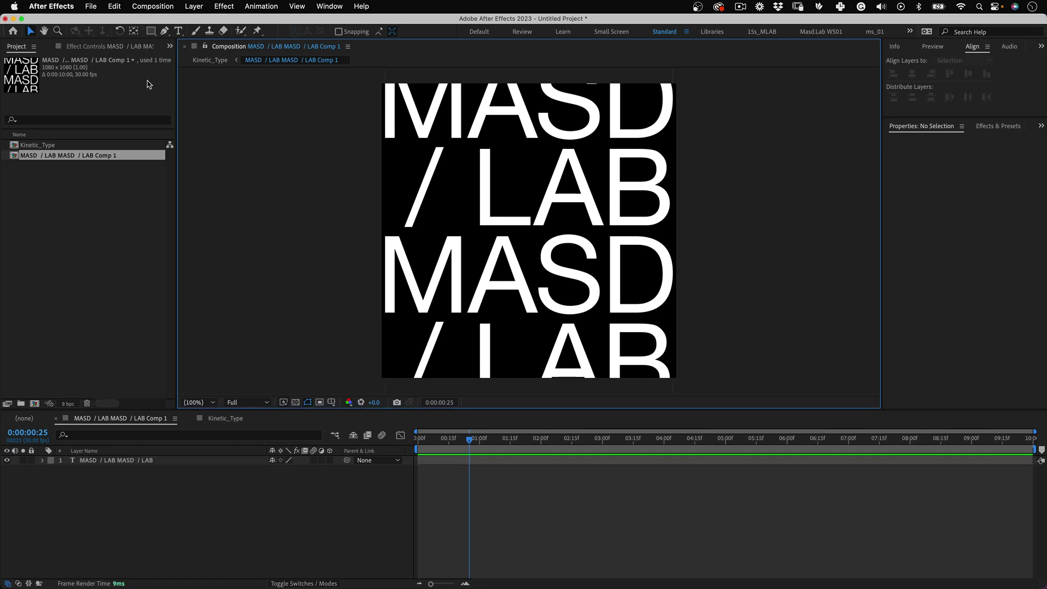
{"action": "left_click", "coordinate": [152, 6]}
{"action": "left_click", "coordinate": [148, 42]}
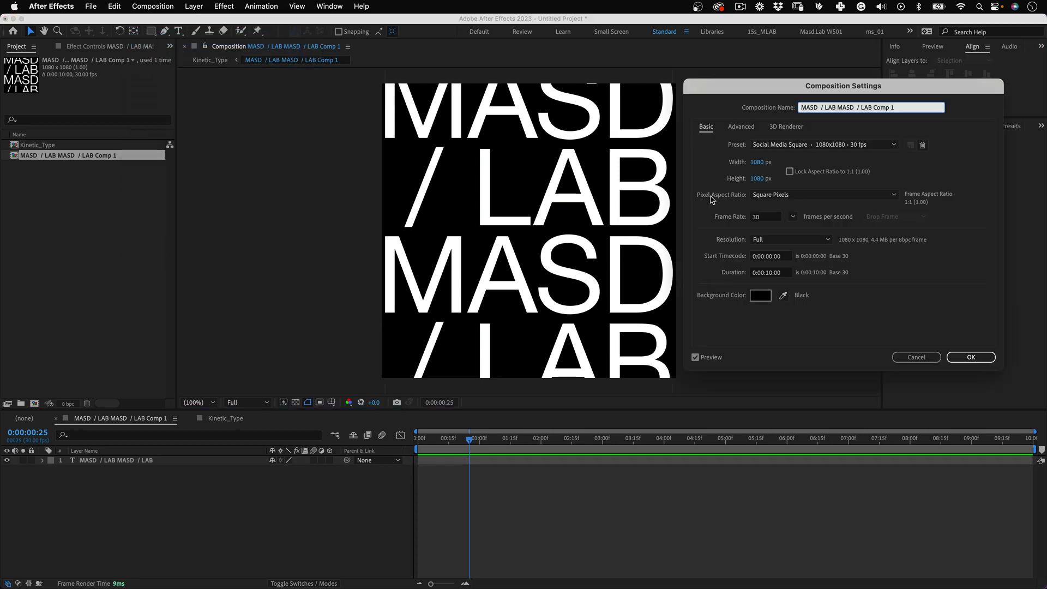
{"action": "mouse_move", "coordinate": [761, 179]}
{"action": "left_mouse_down"}
{"action": "mouse_move", "coordinate": [781, 174]}
{"action": "mouse_move", "coordinate": [771, 163]}
{"action": "left_mouse_up"}
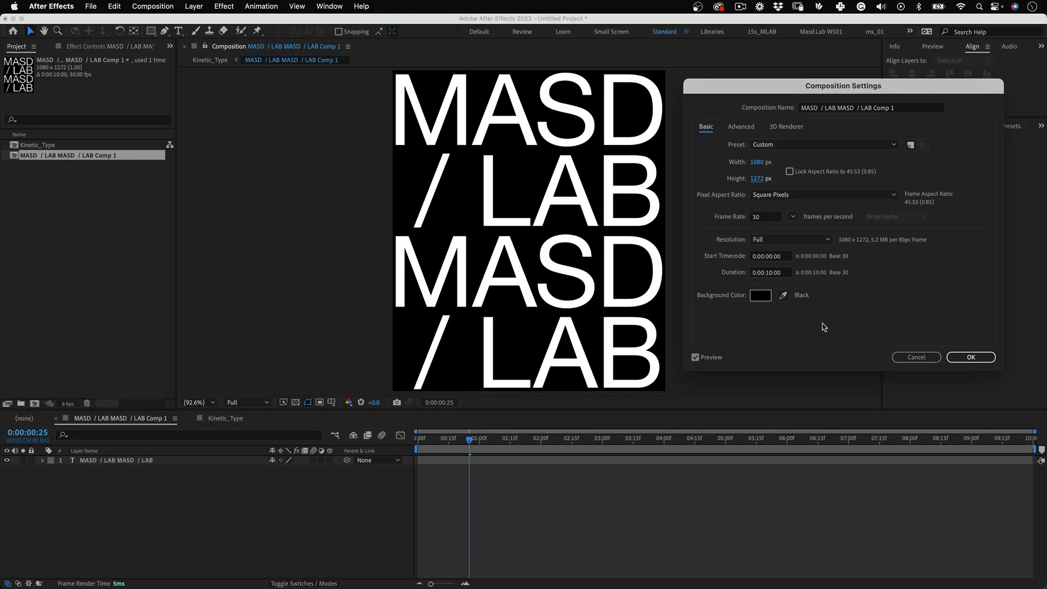
{"action": "left_click", "coordinate": [964, 357]}
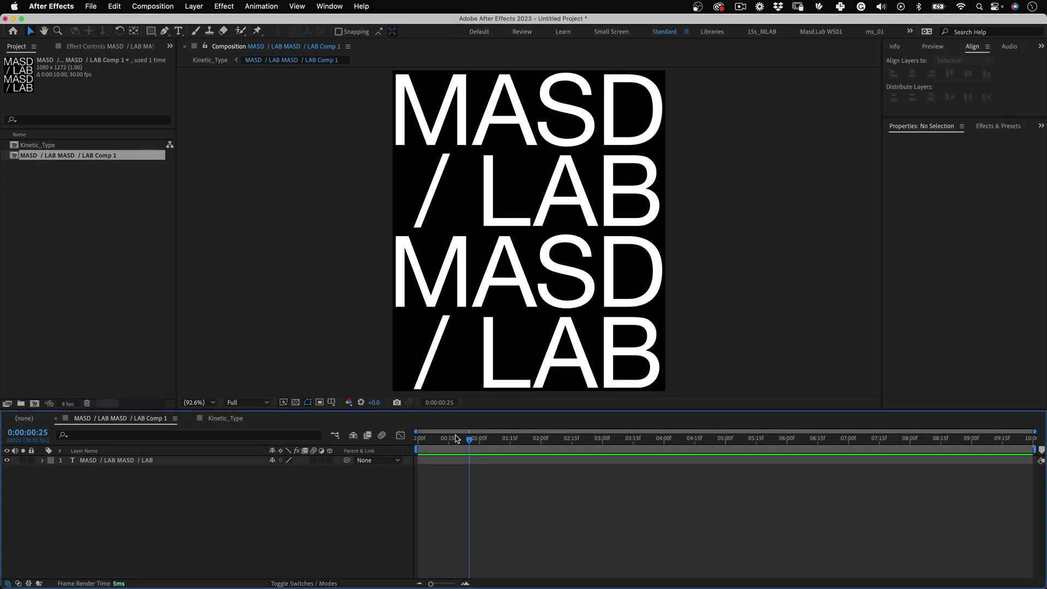
Step: Go back to Kinetic_Type via the comp hierarchy and fit it in the viewer
{"action": "left_click", "coordinate": [335, 437]}
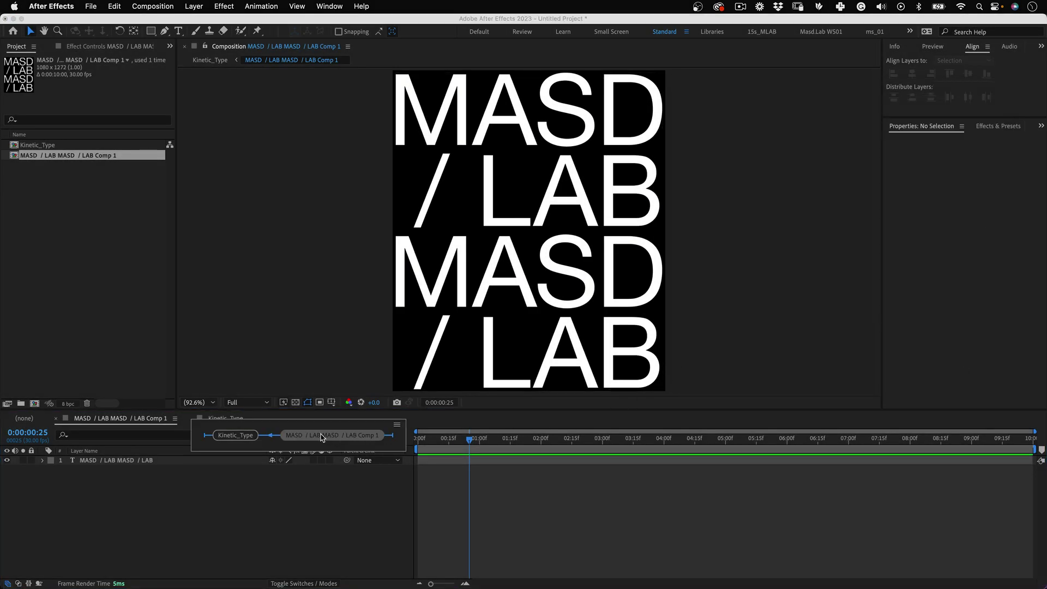
{"action": "left_click", "coordinate": [234, 436]}
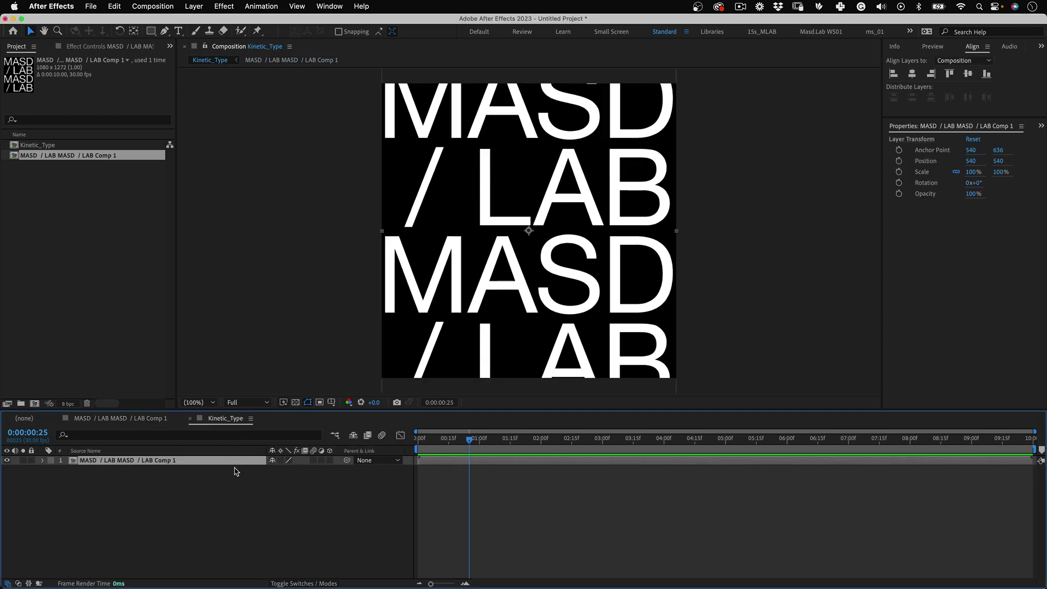
{"action": "left_click", "coordinate": [239, 487]}
{"action": "key", "text": "alt+slash"}
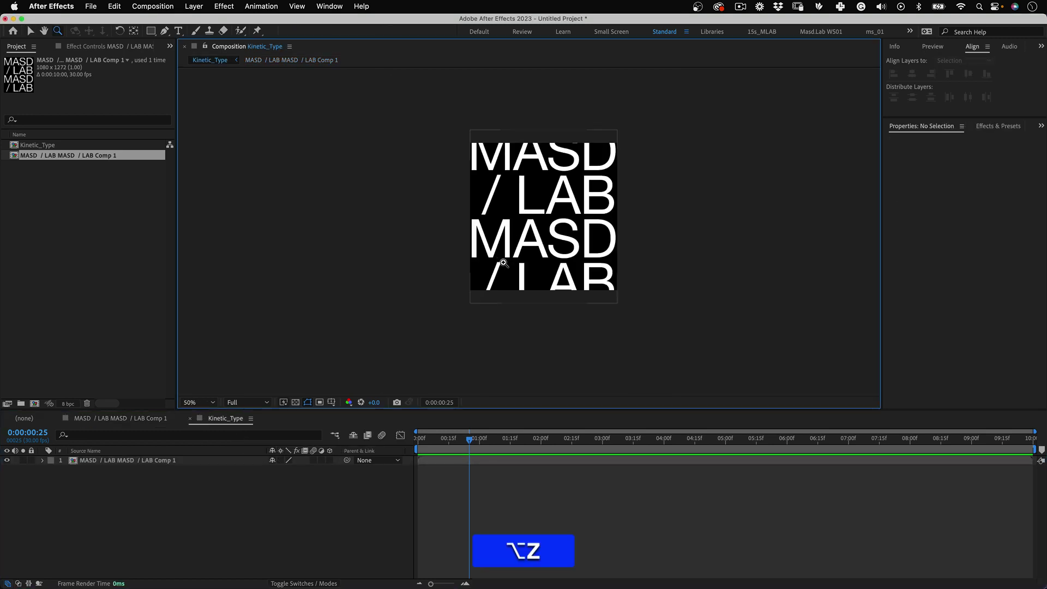
{"action": "left_click", "coordinate": [502, 496]}
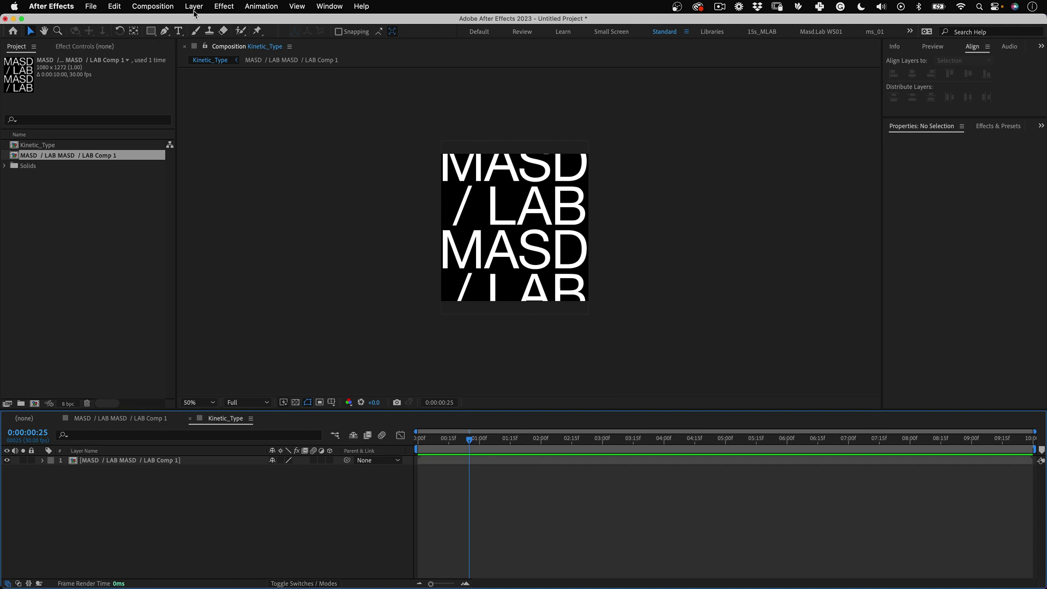
Step: Start a new solid sized 200 × 200 px
{"action": "left_click", "coordinate": [193, 6]}
{"action": "mouse_move", "coordinate": [218, 22]}
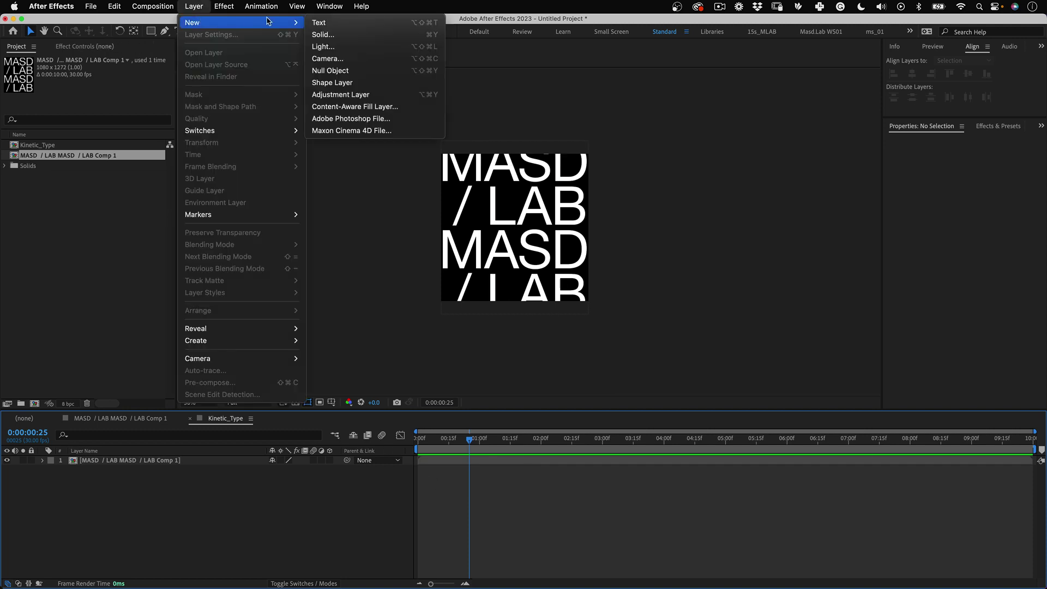
{"action": "left_click", "coordinate": [323, 35]}
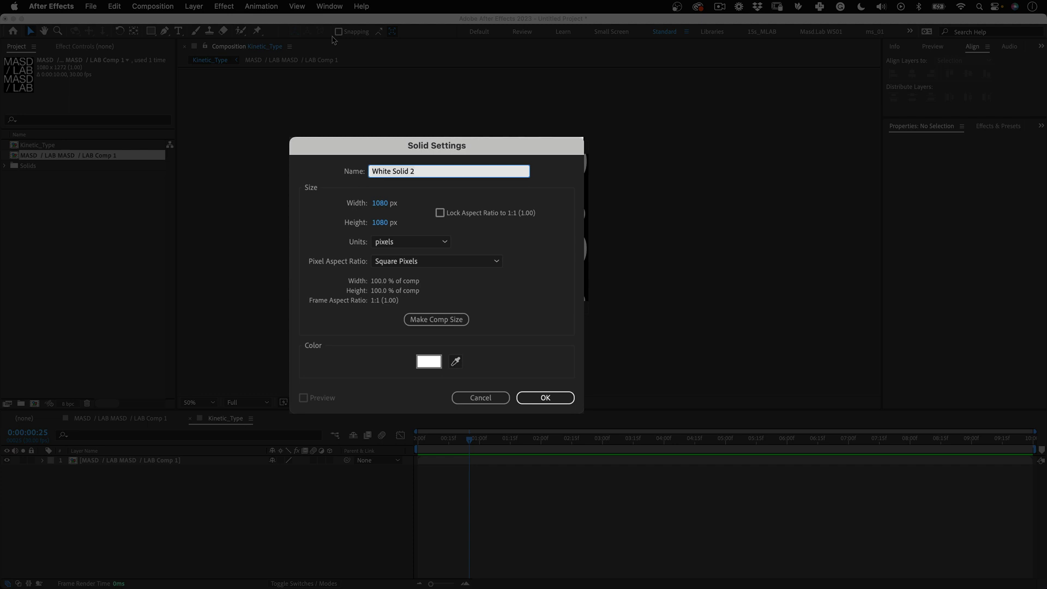
{"action": "left_click", "coordinate": [379, 201]}
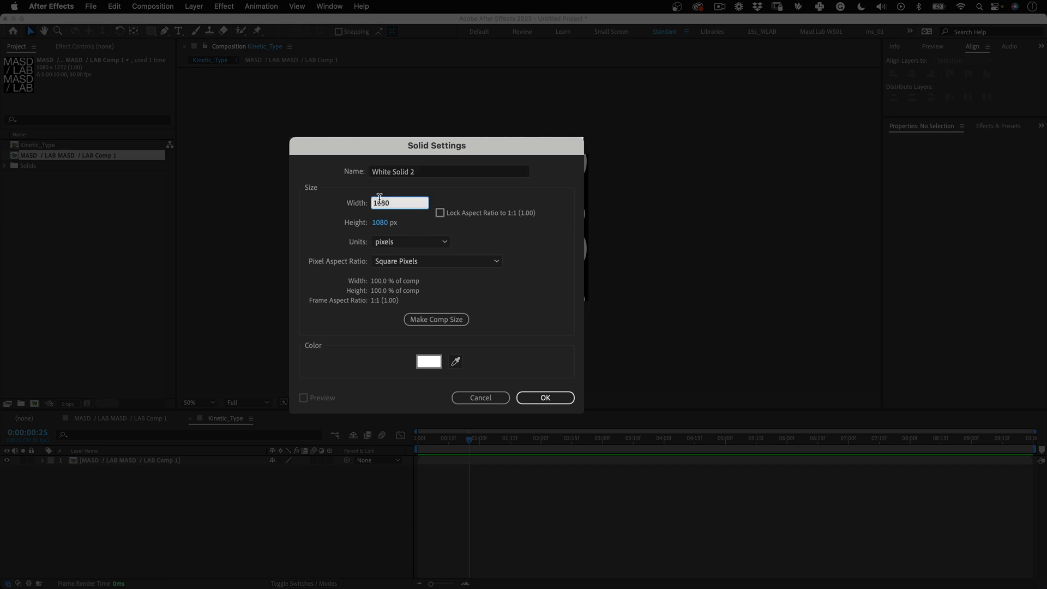
{"action": "type", "text": "200"}
{"action": "key", "text": "Tab"}
{"action": "type", "text": "200"}
{"action": "key", "text": "Tab"}
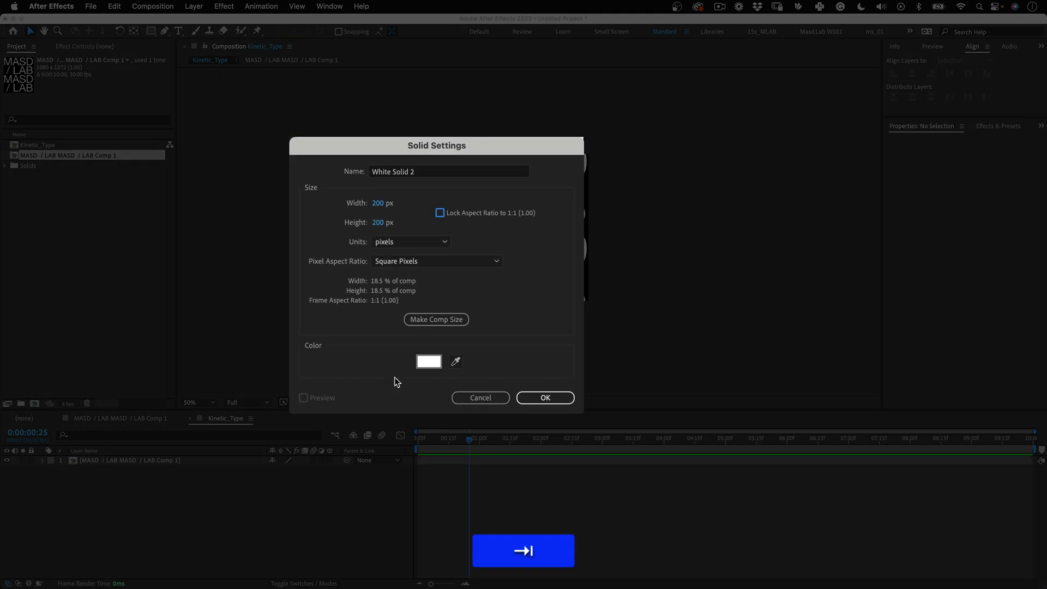
Step: Colour the solid saturated blue (1200FF) and create it
{"action": "left_click", "coordinate": [428, 361]}
{"action": "left_click_drag", "start_coordinate": [432, 374], "coordinate": [466, 386]}
{"action": "mouse_move", "coordinate": [543, 406]}
{"action": "left_mouse_down"}
{"action": "mouse_move", "coordinate": [543, 431]}
{"action": "mouse_move", "coordinate": [537, 413]}
{"action": "left_mouse_up"}
{"action": "left_click_drag", "start_coordinate": [518, 364], "coordinate": [526, 352]}
{"action": "left_click", "coordinate": [625, 365]}
{"action": "left_click", "coordinate": [548, 377]}
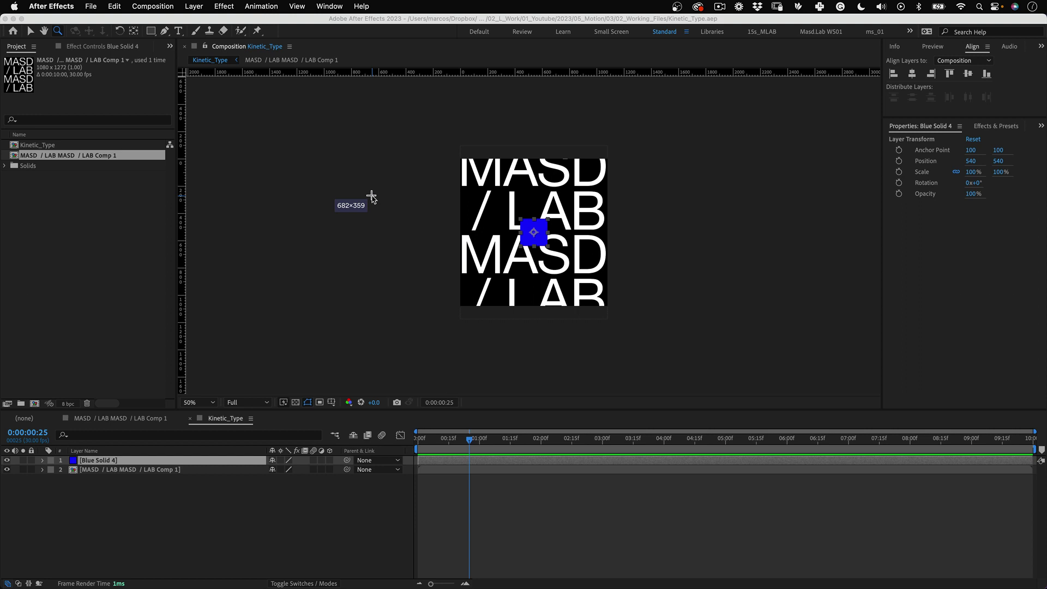
Step: At 100% zoom, show rulers and drag guides to the comp and square edges
{"action": "key", "text": "slash"}
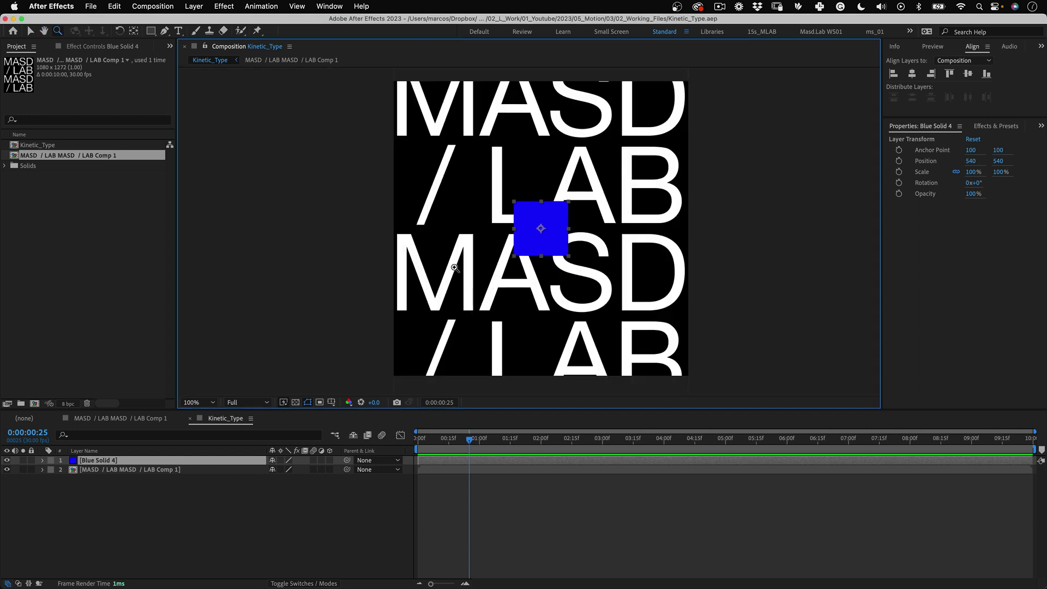
{"action": "left_click", "coordinate": [300, 5]}
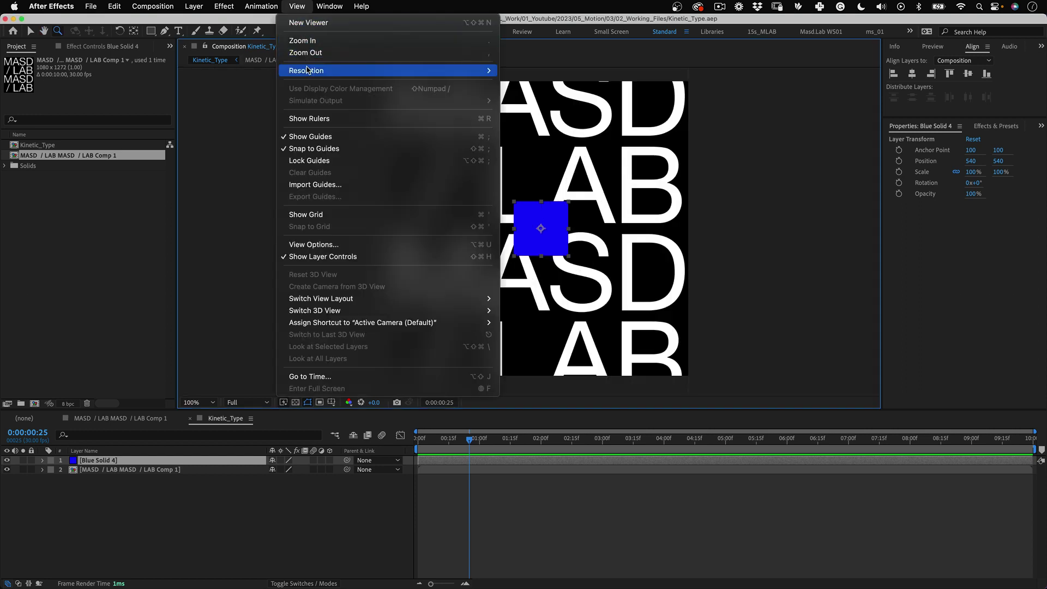
{"action": "left_click", "coordinate": [306, 122]}
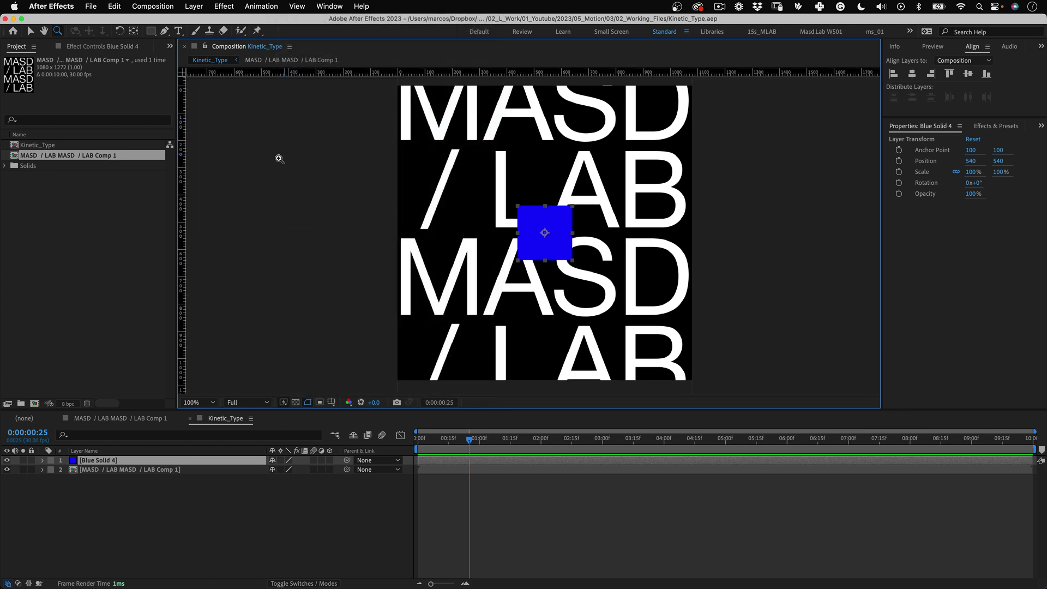
{"action": "left_click_drag", "start_coordinate": [183, 189], "coordinate": [396, 250]}
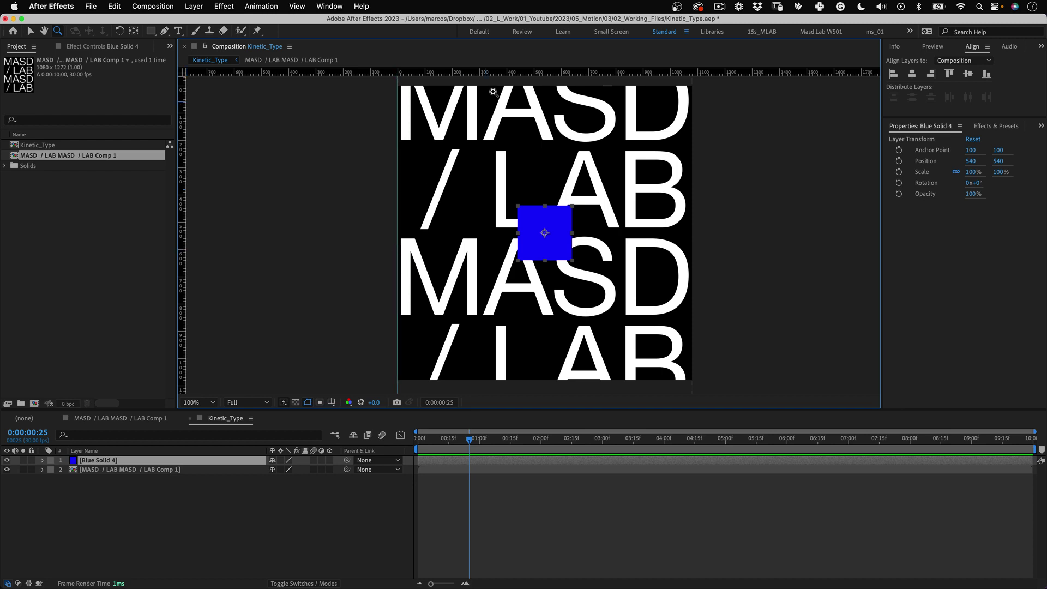
{"action": "left_click_drag", "start_coordinate": [510, 71], "coordinate": [510, 84]}
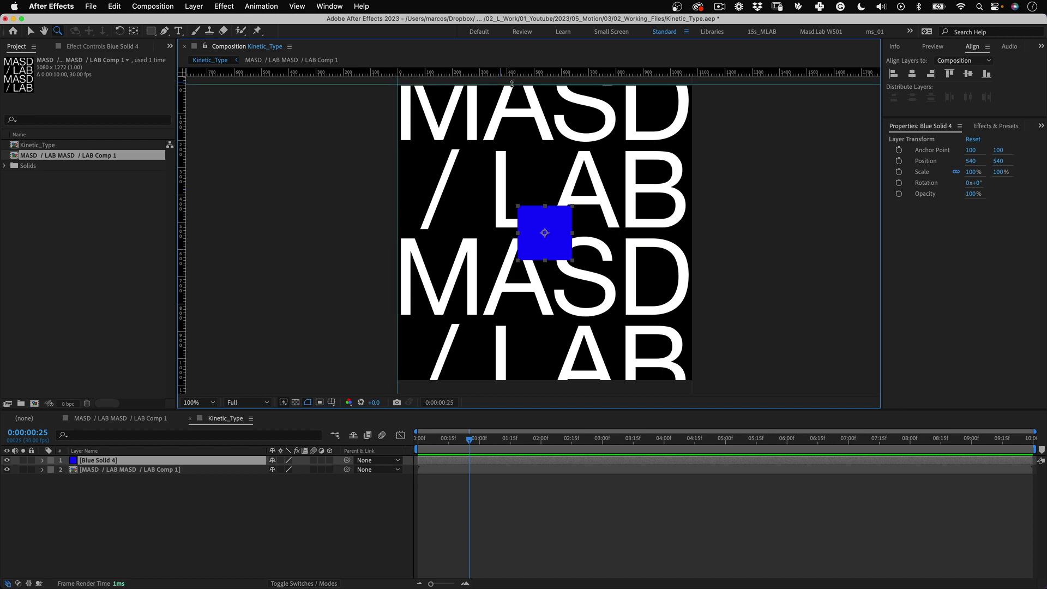
{"action": "left_click_drag", "start_coordinate": [182, 327], "coordinate": [693, 398]}
Step: Zoom in around the blue square's edges to check guides, then back to 100%
{"action": "key", "text": "v"}
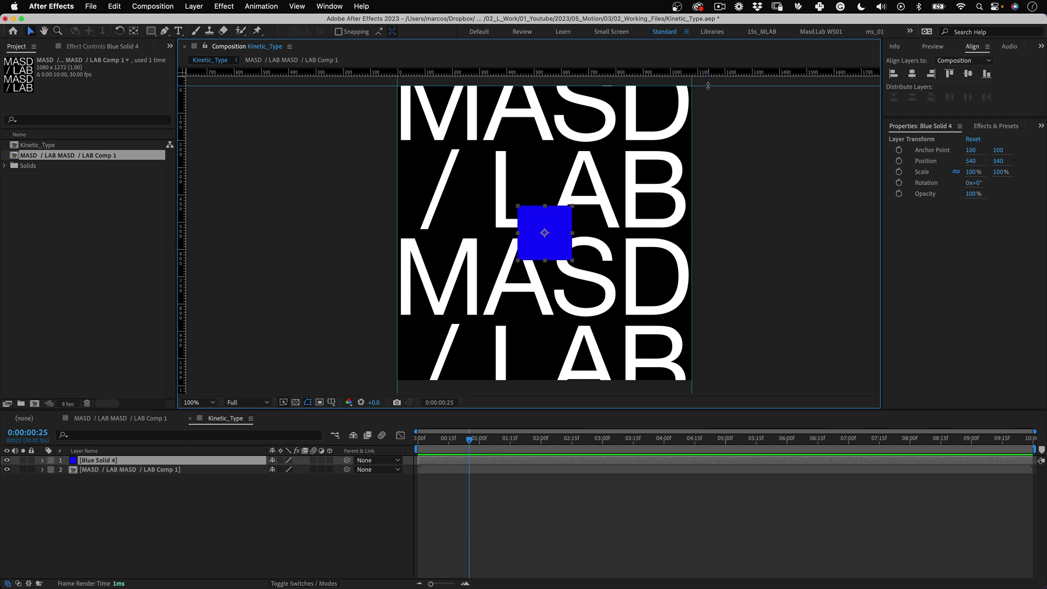
{"action": "key", "text": "z"}
{"action": "left_click", "coordinate": [522, 235]}
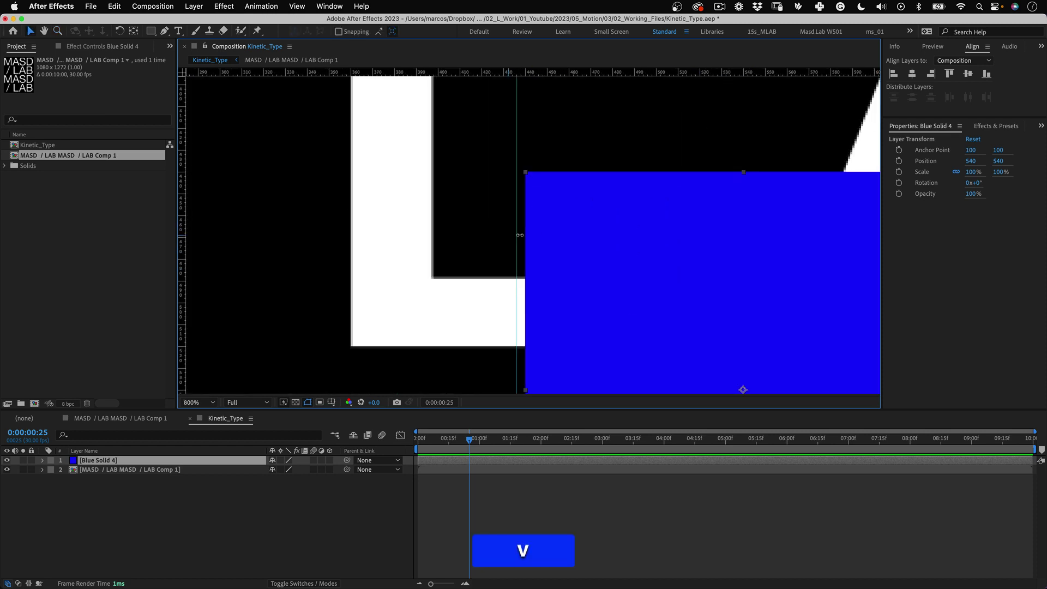
{"action": "key", "text": "z"}
{"action": "left_click", "coordinate": [525, 264], "text": "alt"}
{"action": "left_click", "coordinate": [708, 245]}
{"action": "left_click", "coordinate": [624, 164], "text": "alt"}
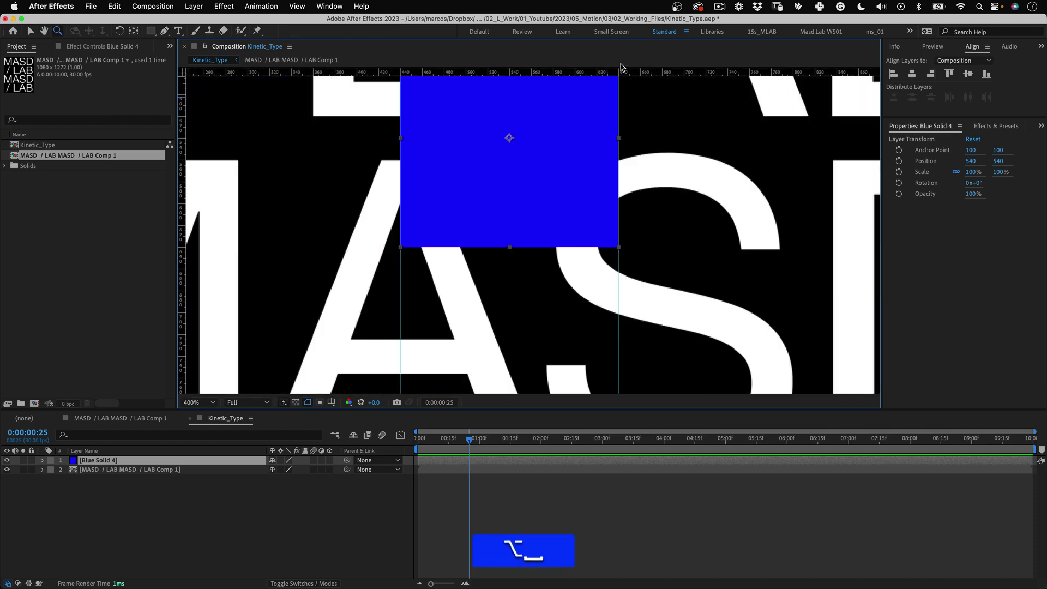
{"action": "left_click", "coordinate": [524, 201], "text": "alt"}
{"action": "left_click", "coordinate": [523, 218], "text": "alt"}
{"action": "key", "text": "v"}
Step: Select Blue Solid 4 and delete it
{"action": "left_click", "coordinate": [739, 212]}
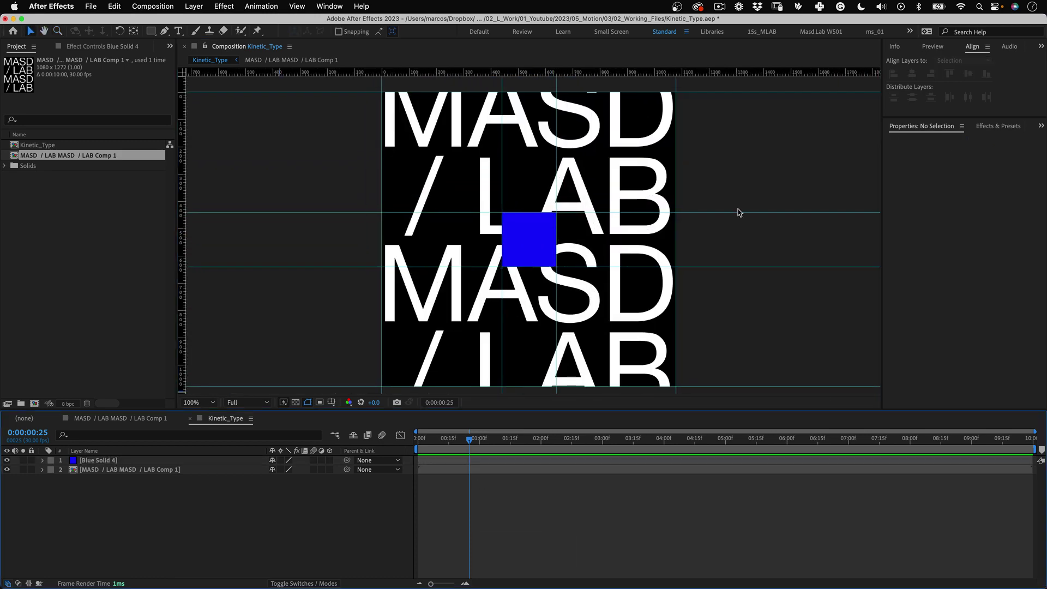
{"action": "left_click", "coordinate": [545, 460]}
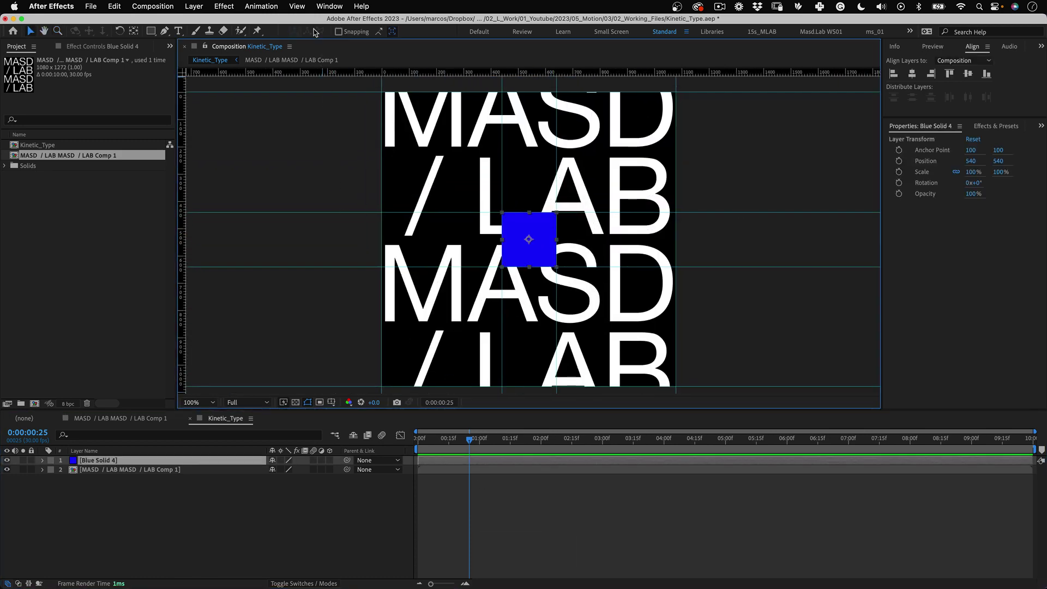
{"action": "left_click", "coordinate": [297, 6]}
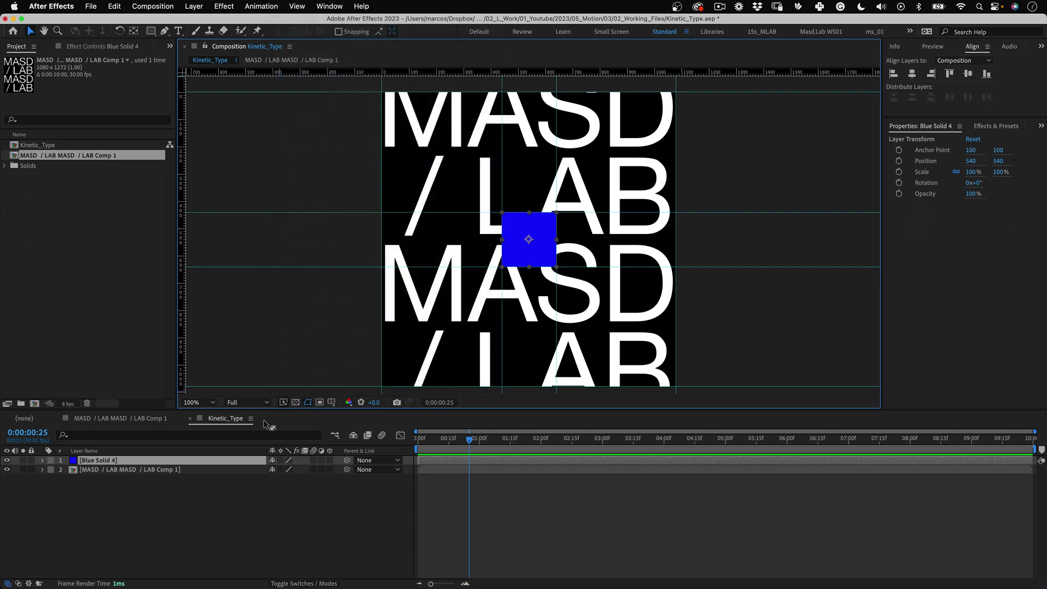
{"action": "left_click", "coordinate": [254, 508]}
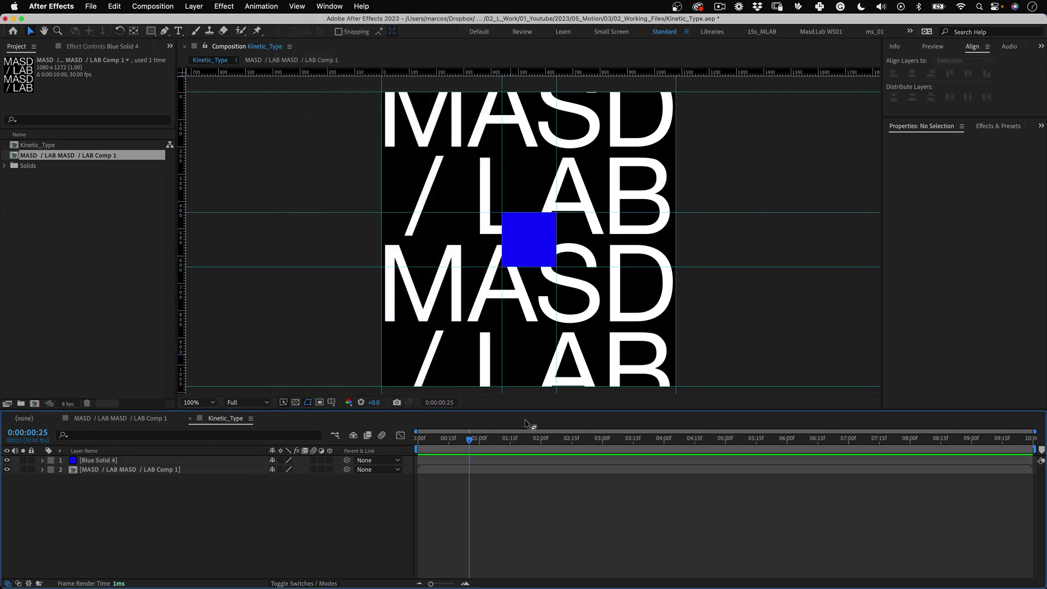
{"action": "left_click", "coordinate": [526, 235]}
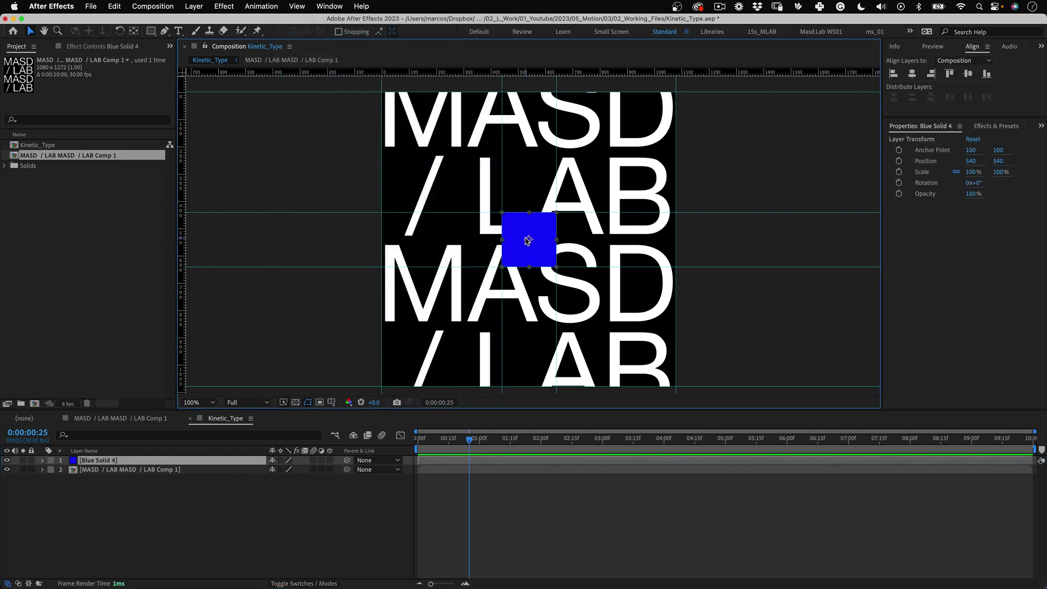
{"action": "key", "text": "BackSpace"}
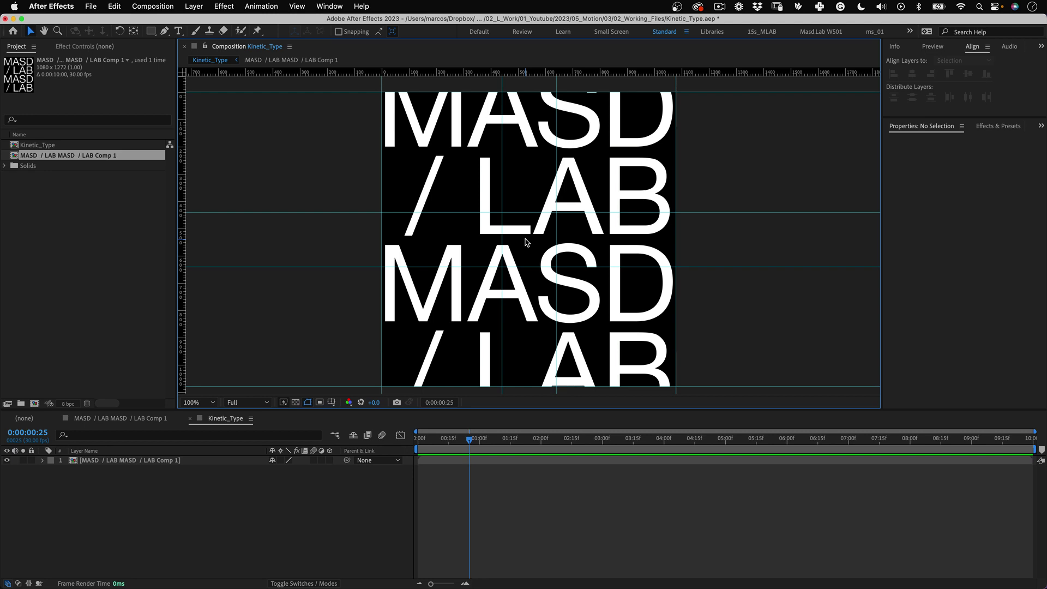
Step: Set the MASD / LAB precomp layer's Scale to 80%
{"action": "scroll", "coordinate": [526, 242], "scroll_direction": "down", "scroll_amount": 2}
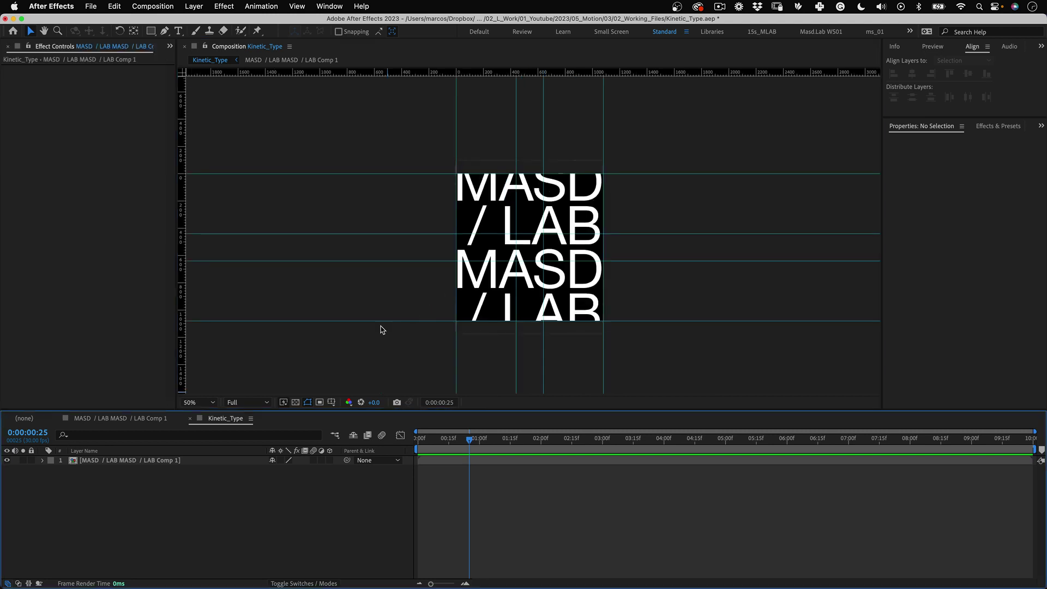
{"action": "left_click", "coordinate": [169, 460]}
{"action": "key", "text": "s"}
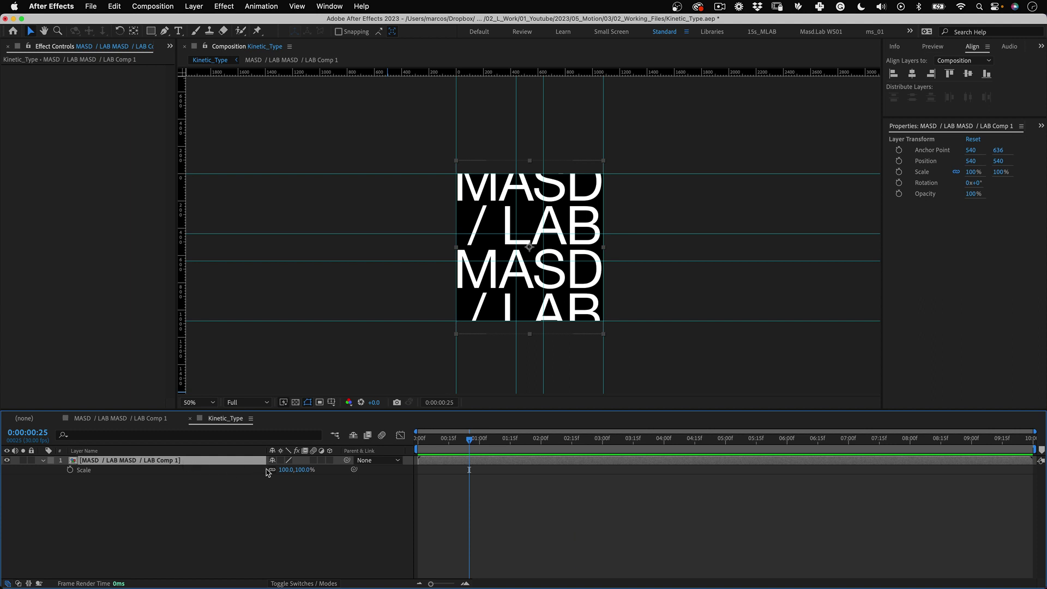
{"action": "left_click", "coordinate": [303, 470]}
{"action": "type", "text": "80"}
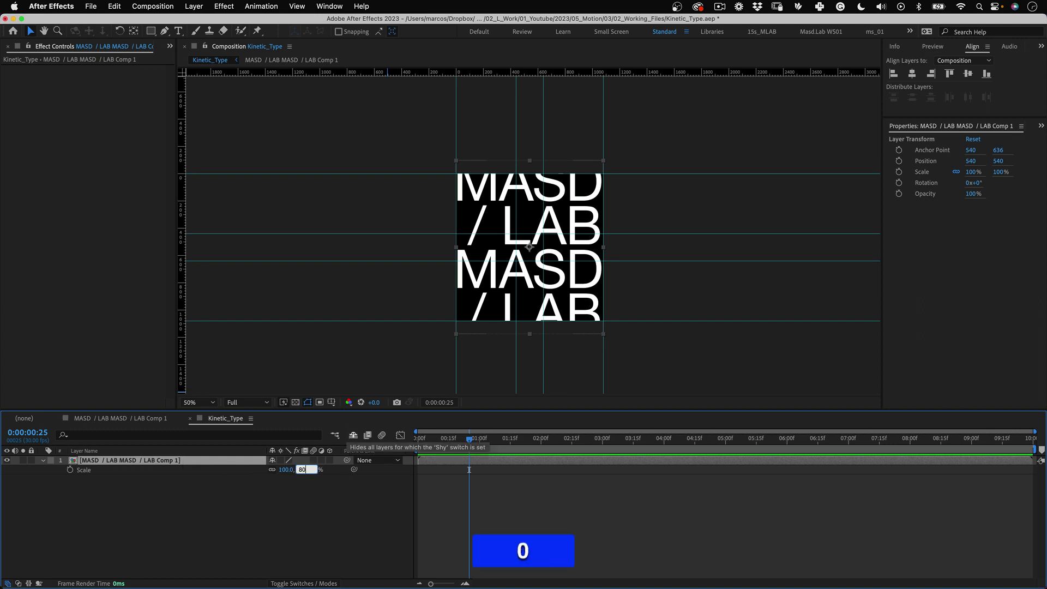
{"action": "key", "text": "Tab"}
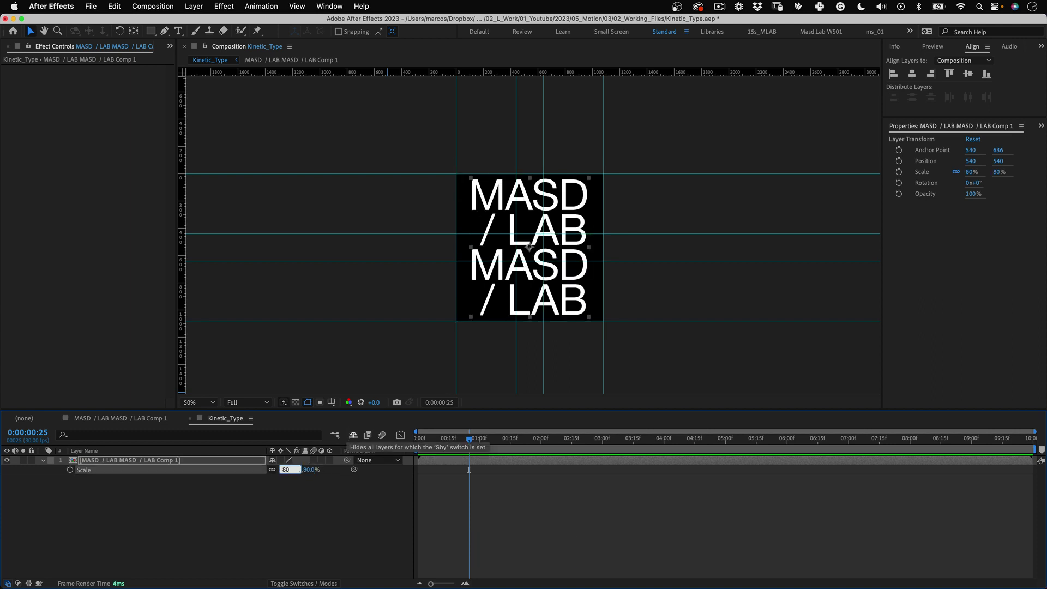
{"action": "key", "text": "Return"}
Step: Apply Distort > Corner Pin to the precomp layer
{"action": "left_click", "coordinate": [224, 6]}
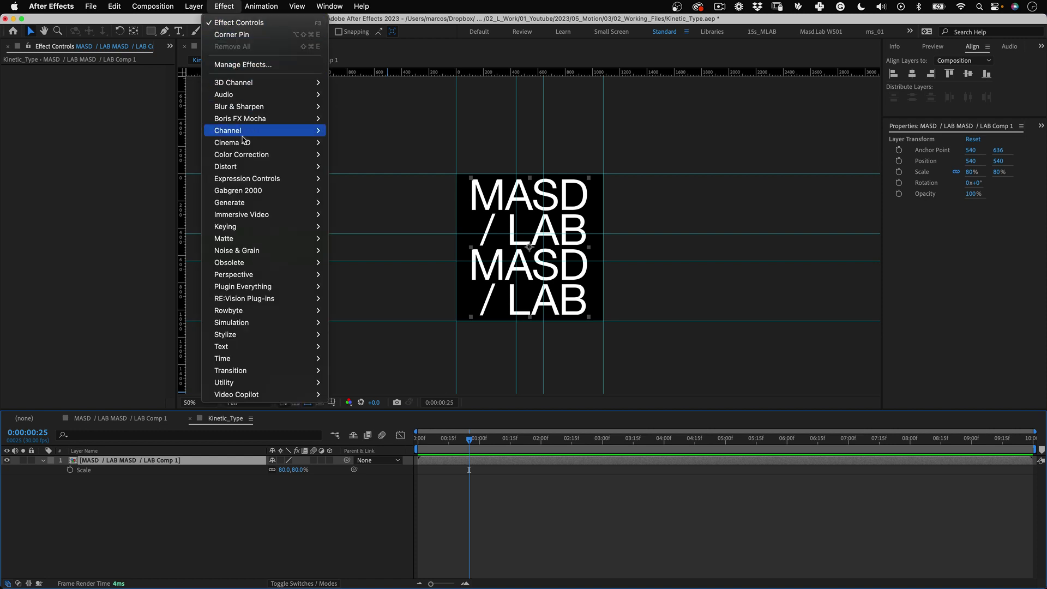
{"action": "mouse_move", "coordinate": [256, 166]}
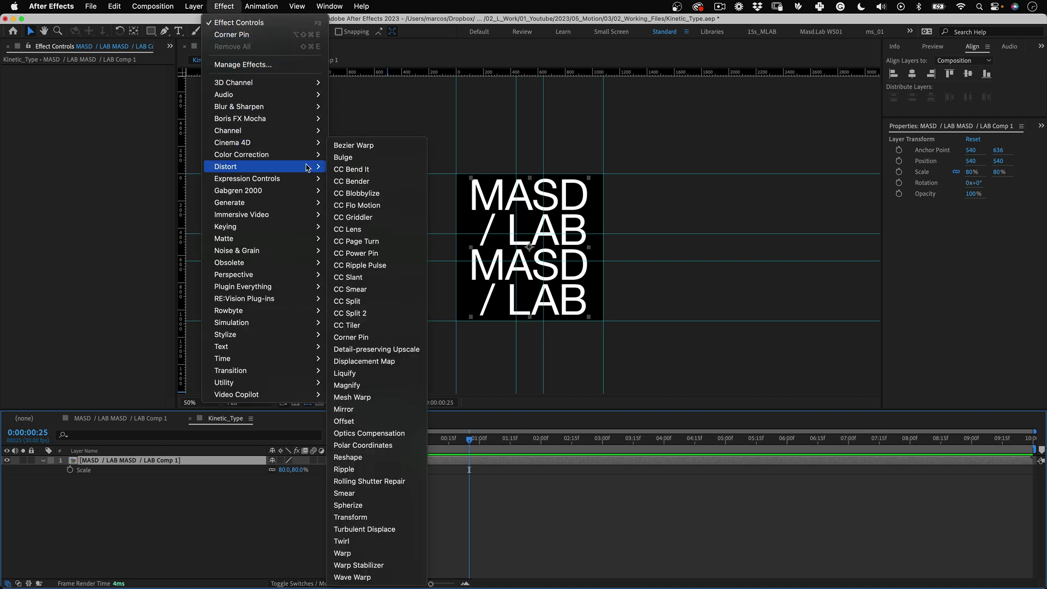
{"action": "left_click", "coordinate": [369, 337]}
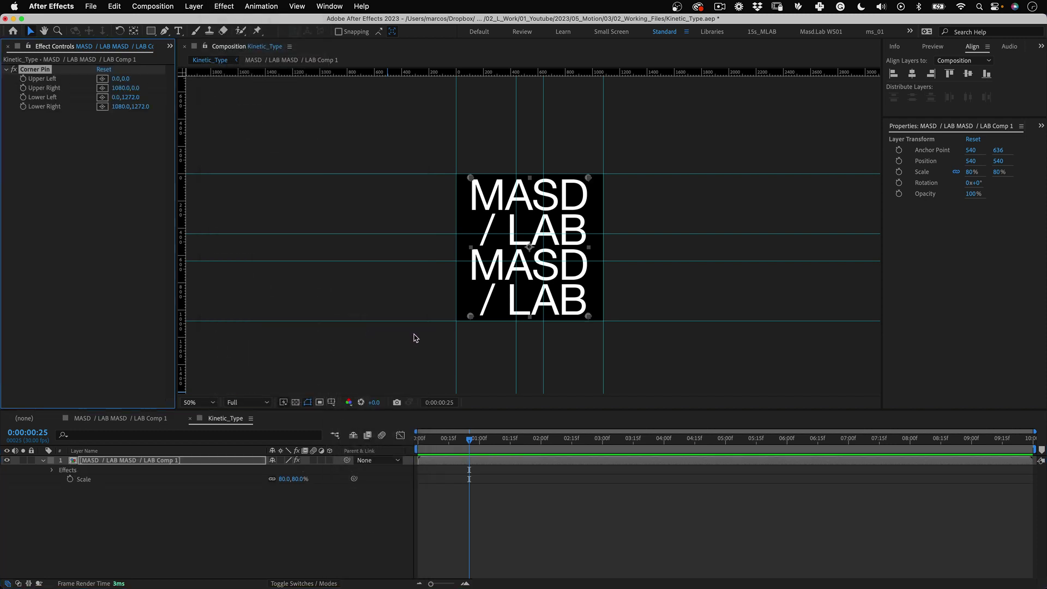
Step: Drag the Corner Pin handles onto guide intersections, warping the text into a tilted strip
{"action": "key", "text": "z"}
{"action": "left_click", "coordinate": [531, 250]}
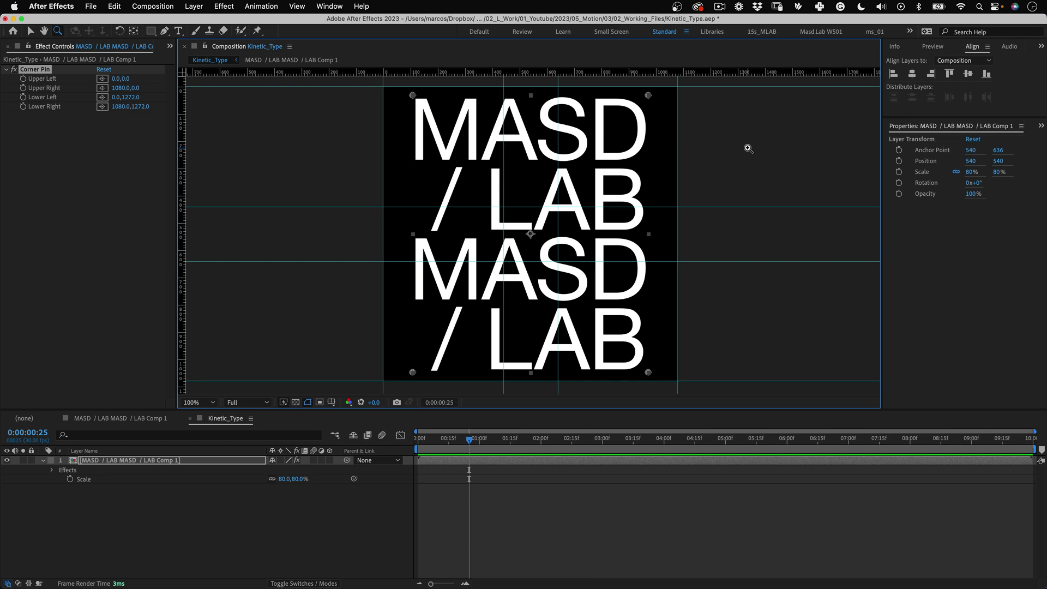
{"action": "key", "text": "v"}
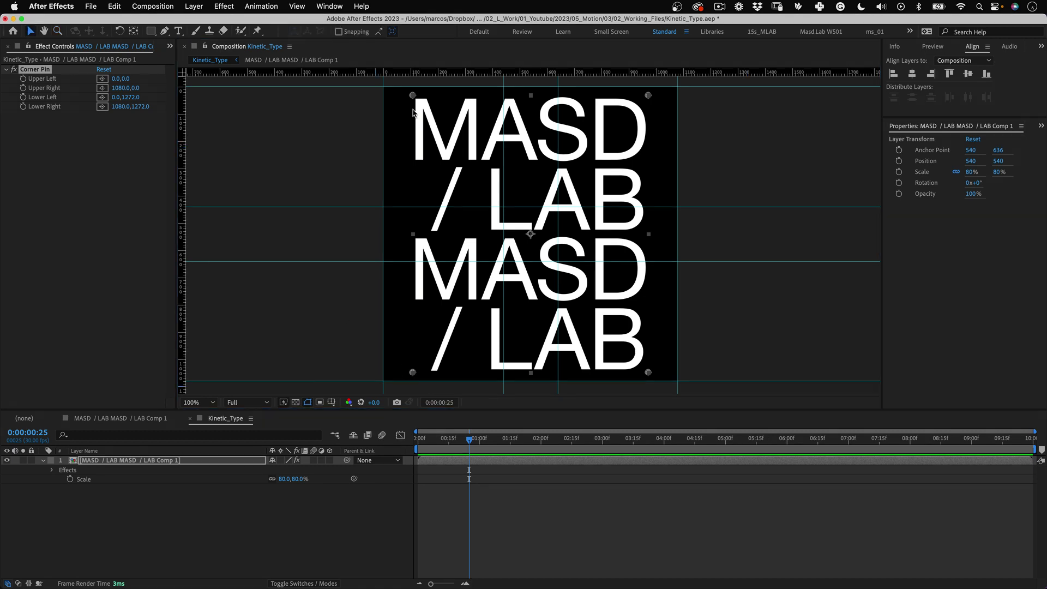
{"action": "left_click_drag", "start_coordinate": [412, 96], "coordinate": [449, 109]}
{"action": "left_click_drag", "start_coordinate": [648, 95], "coordinate": [589, 193]}
{"action": "left_click_drag", "start_coordinate": [647, 372], "coordinate": [388, 98]}
{"action": "left_click_drag", "start_coordinate": [589, 193], "coordinate": [503, 260]}
{"action": "left_click_drag", "start_coordinate": [449, 109], "coordinate": [502, 206]}
{"action": "left_click", "coordinate": [472, 500]}
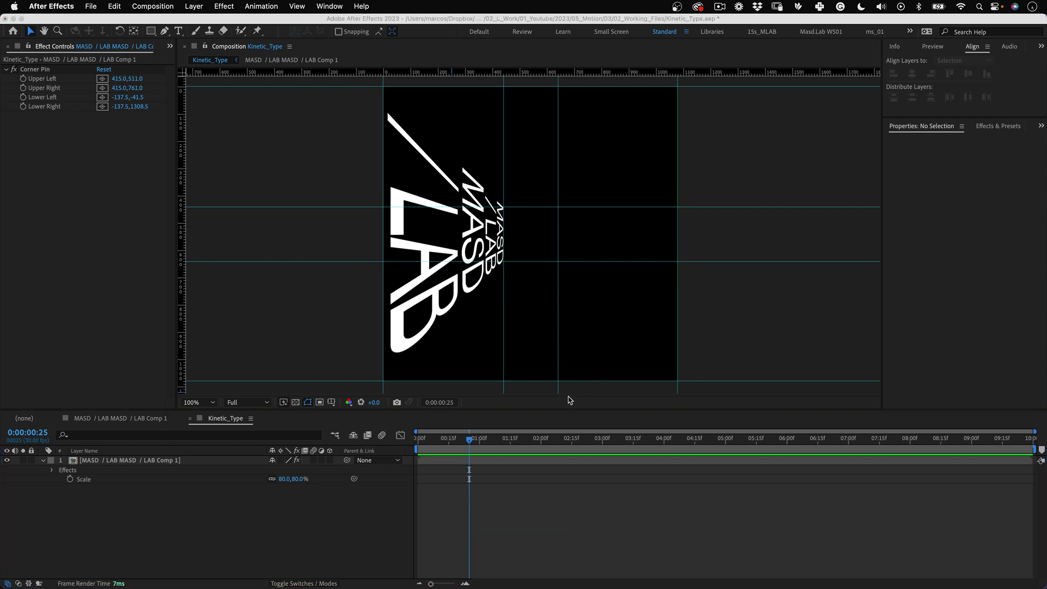
Step: Inside the MASD / LAB precomp, apply Stylize > Motion Tile to the text layer
{"action": "double_click", "coordinate": [155, 462]}
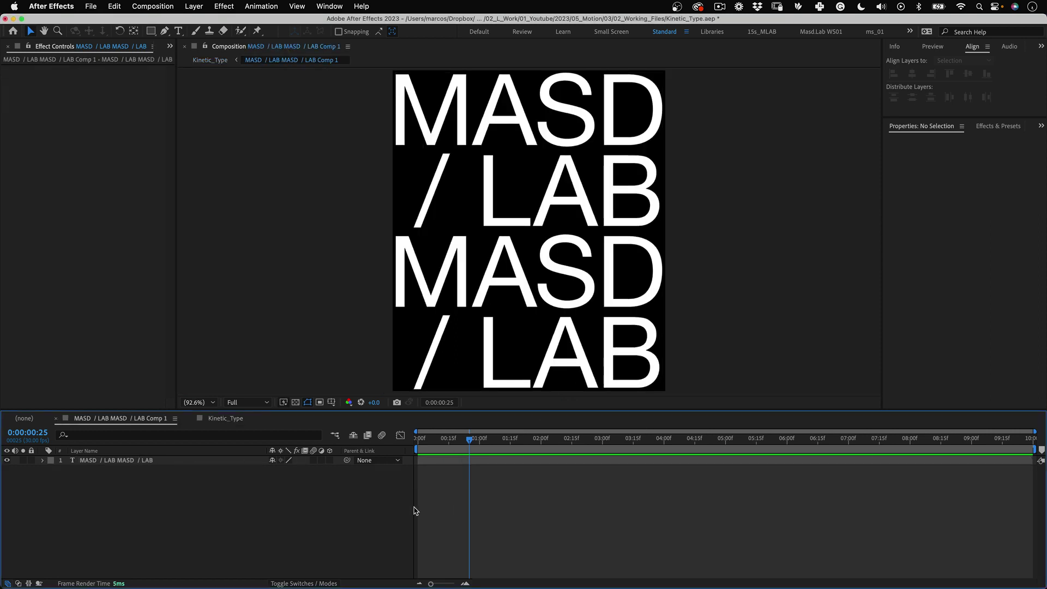
{"action": "left_click", "coordinate": [121, 460]}
{"action": "left_click", "coordinate": [223, 6]}
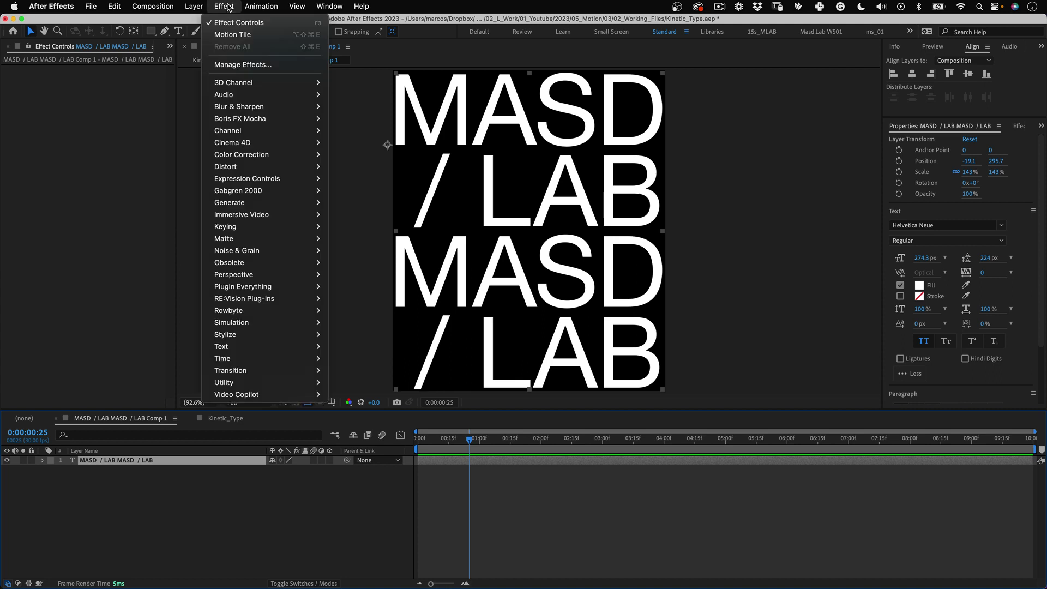
{"action": "mouse_move", "coordinate": [245, 336]}
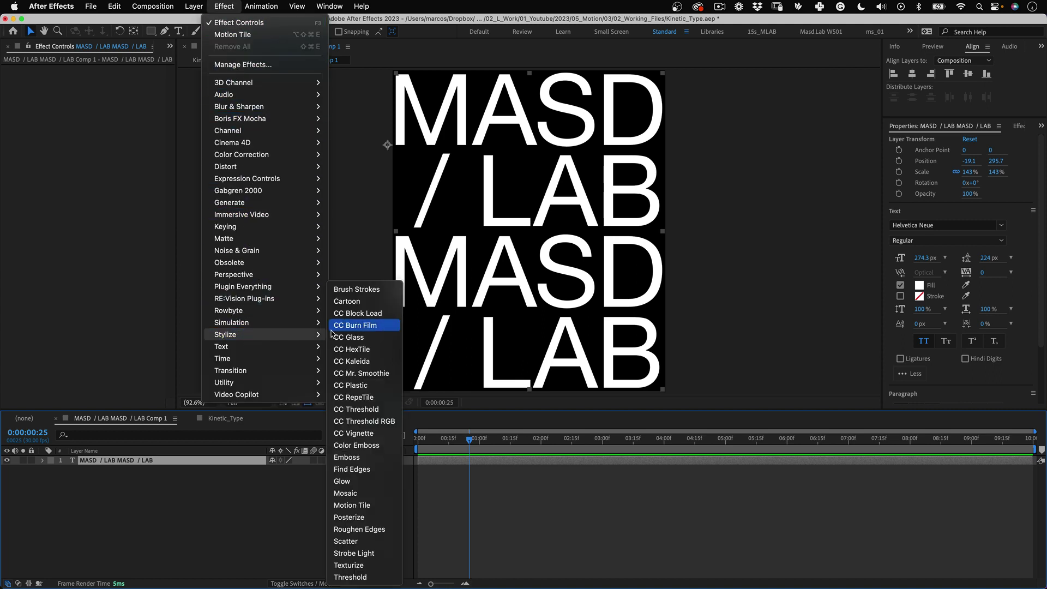
{"action": "left_click", "coordinate": [351, 504]}
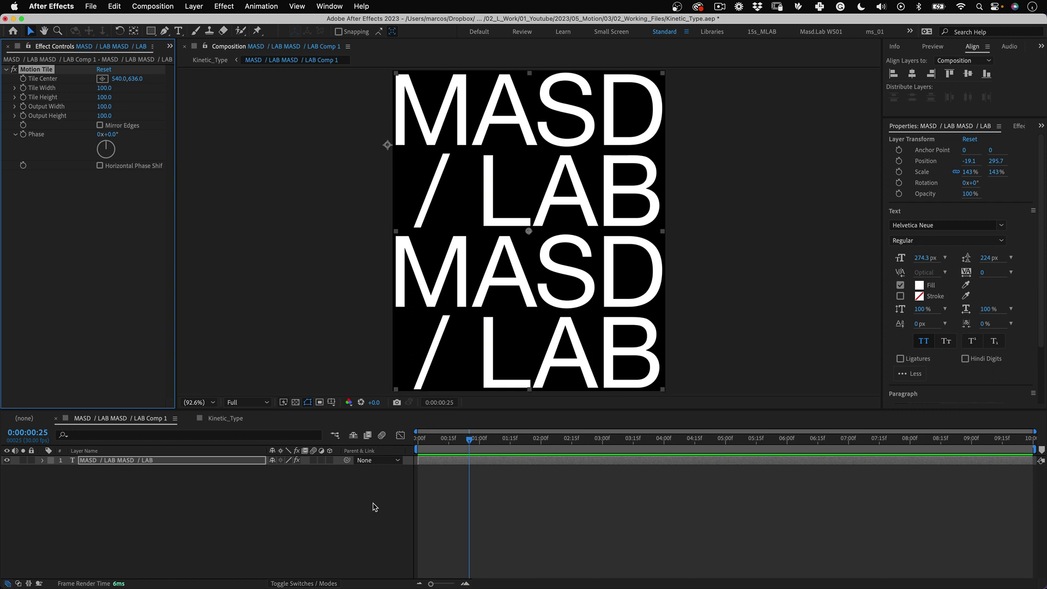
Step: Set a Tile Center keyframe at 540,636 on frame 0, then go to the end
{"action": "key", "text": "e"}
{"action": "key", "text": "e"}
{"action": "left_click", "coordinate": [375, 507]}
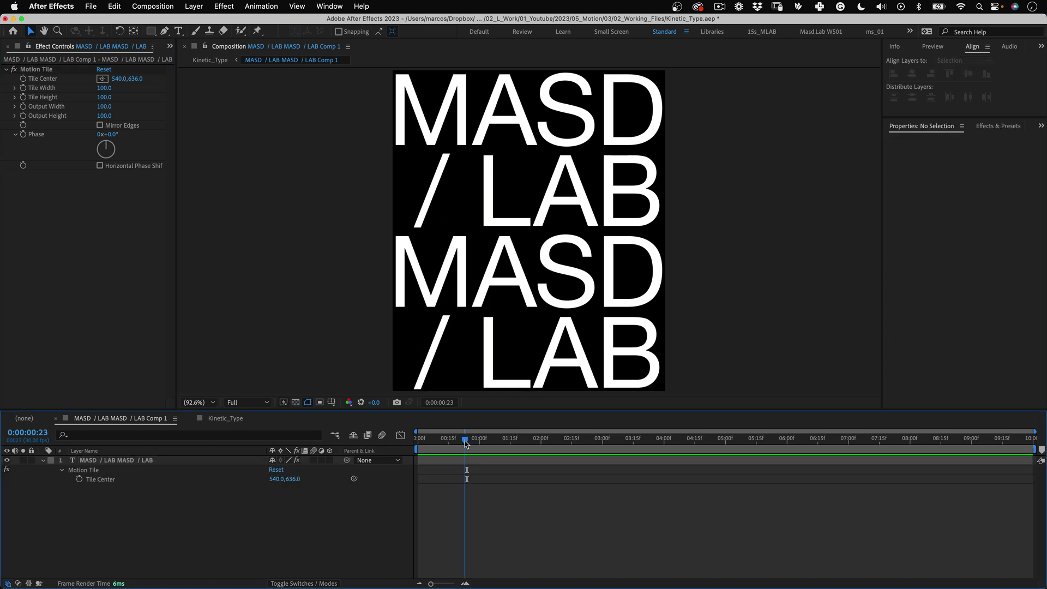
{"action": "key", "text": "Page_Up"}
{"action": "key", "text": "Page_Up"}
{"action": "key", "text": "Page_Up"}
{"action": "key", "text": "Page_Up"}
{"action": "key", "text": "Page_Up"}
{"action": "key", "text": "Page_Up"}
{"action": "key", "text": "Page_Up"}
{"action": "key", "text": "Page_Up"}
{"action": "key", "text": "Page_Up"}
{"action": "key", "text": "Page_Up"}
{"action": "key", "text": "Page_Up"}
{"action": "key", "text": "Page_Up"}
{"action": "key", "text": "Page_Up"}
{"action": "key", "text": "Page_Up"}
{"action": "key", "text": "Page_Up"}
{"action": "key", "text": "Page_Up"}
{"action": "key", "text": "Page_Up"}
{"action": "key", "text": "Page_Up"}
{"action": "key", "text": "Page_Up"}
{"action": "key", "text": "Page_Up"}
{"action": "left_click", "coordinate": [23, 79]}
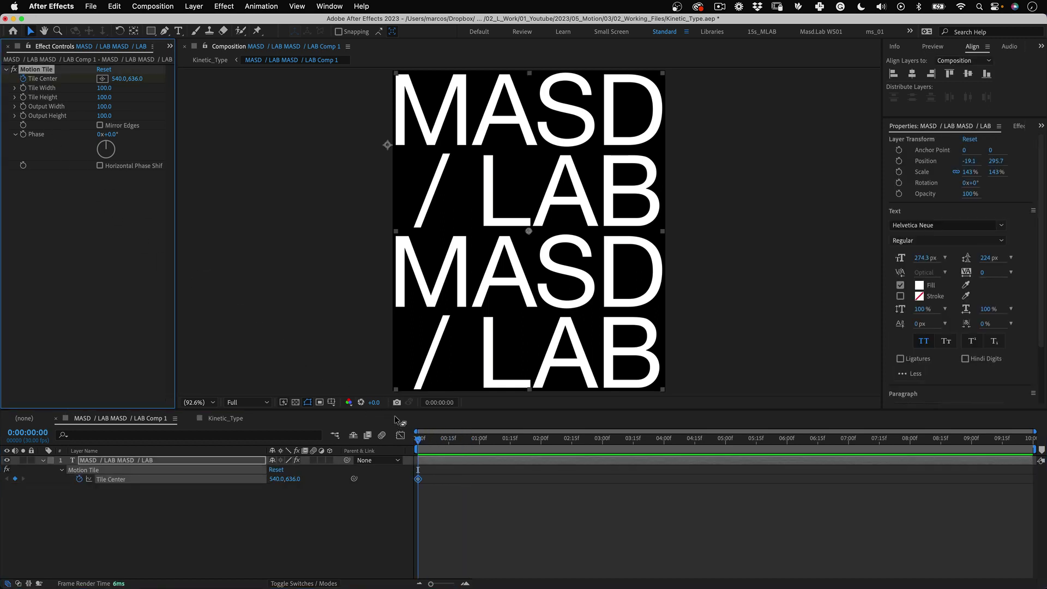
{"action": "left_click_drag", "start_coordinate": [418, 438], "coordinate": [1044, 393]}
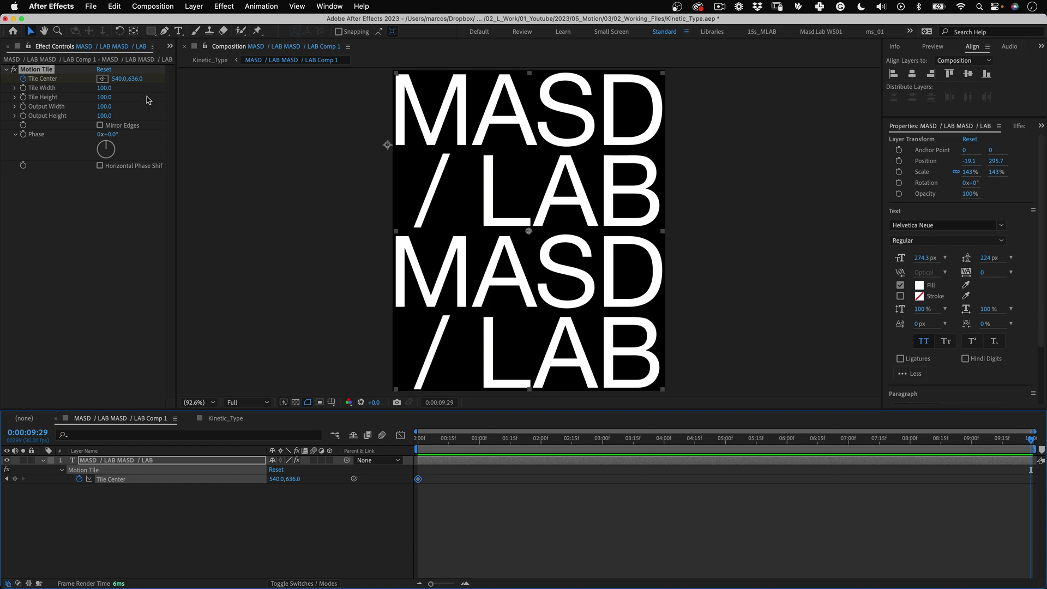
Step: Set the end Tile Center Y to 636*7 (4452) and preview the scroll
{"action": "left_click", "coordinate": [136, 79]}
{"action": "key", "text": "Right"}
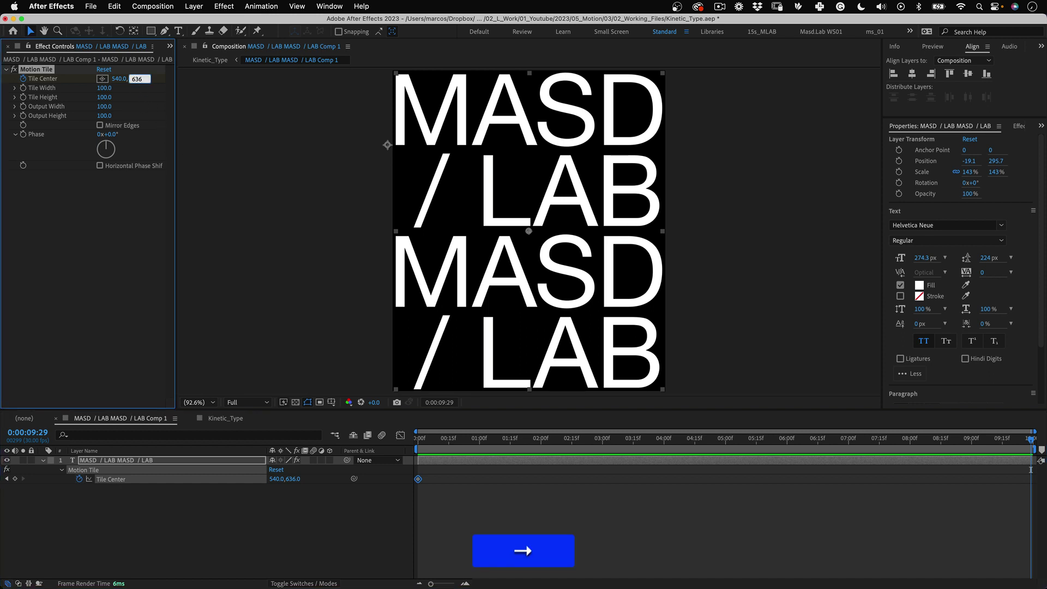
{"action": "type", "text": "*7"}
{"action": "left_click", "coordinate": [798, 485]}
{"action": "key", "text": "0"}
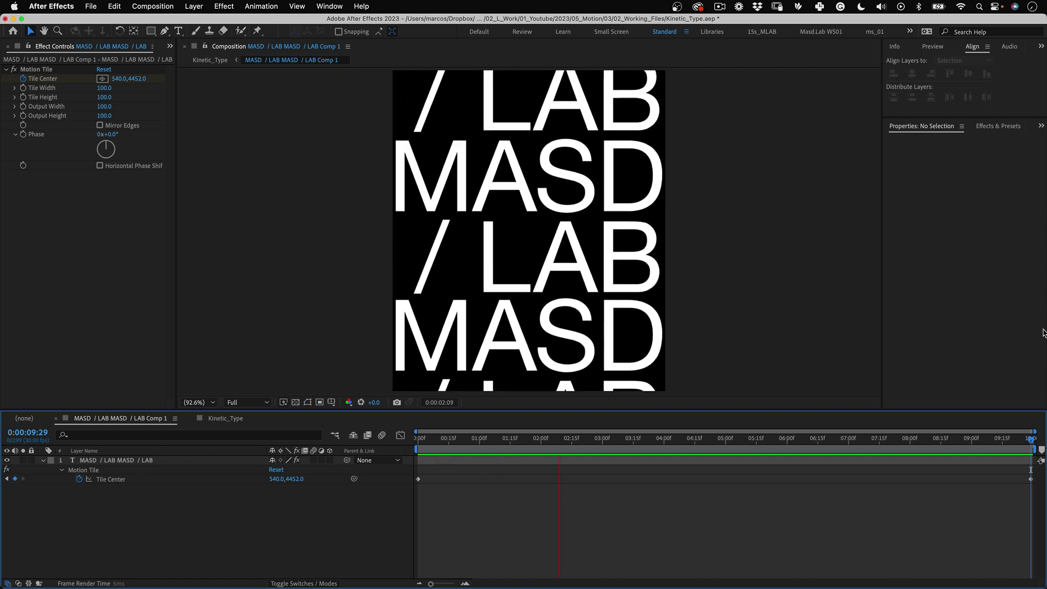
{"action": "left_click", "coordinate": [344, 458]}
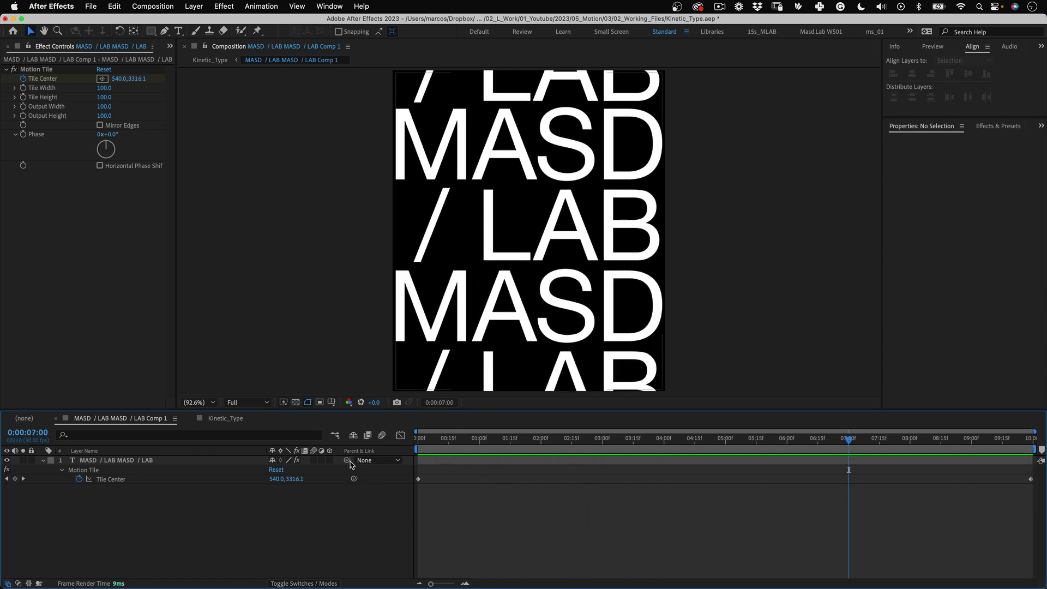
Step: Switch to the Kinetic_Type comp and RAM-preview the corner-pinned scrolling MASD / LAB text
{"action": "left_click", "coordinate": [225, 418]}
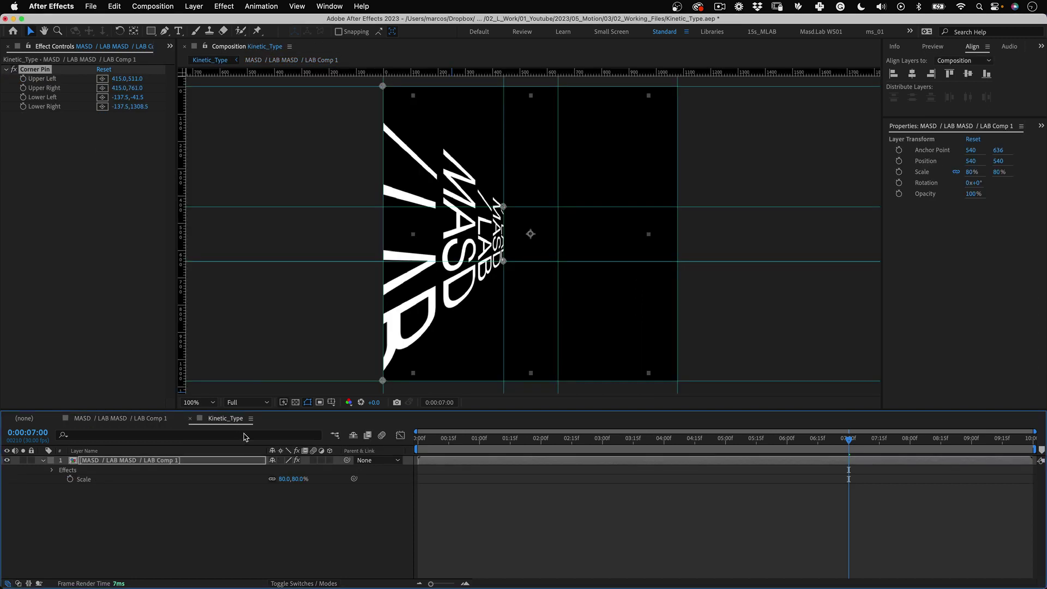
{"action": "key", "text": "0"}
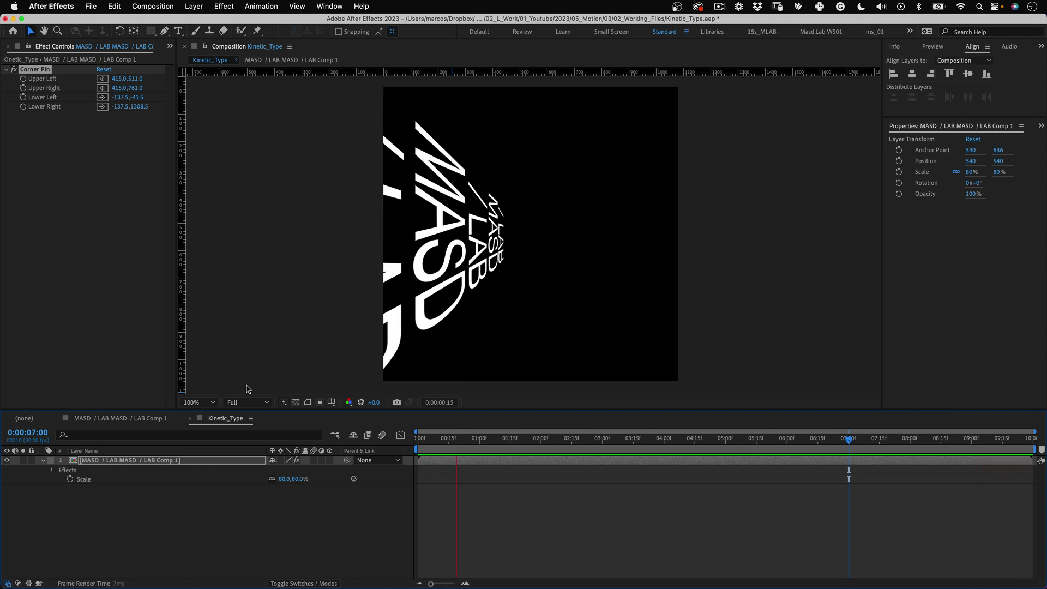
{"action": "key", "text": "space"}
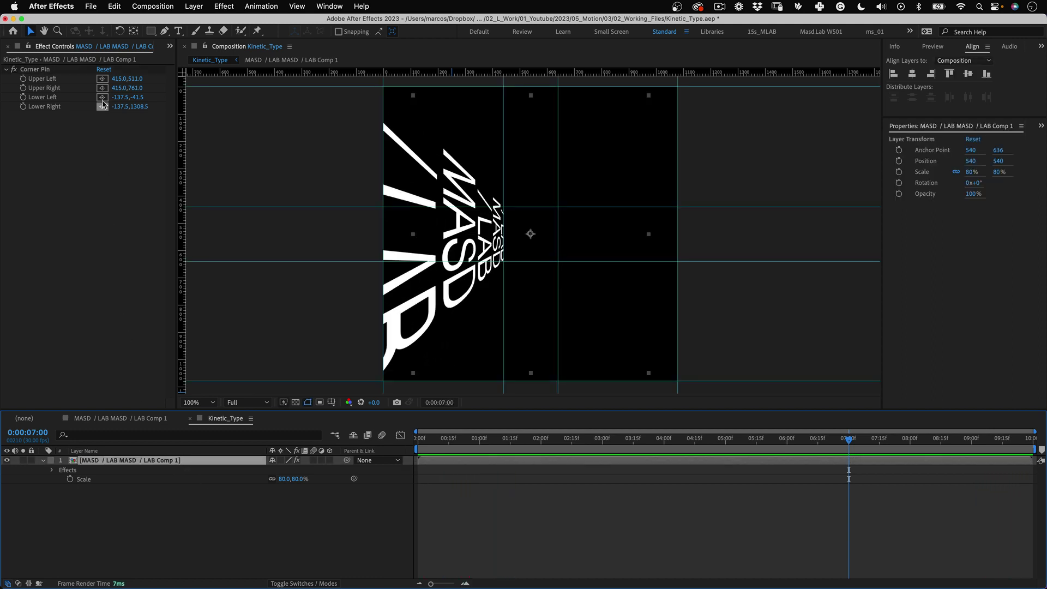
Step: Duplicate the warped text slice layer three times to get four copies
{"action": "left_click", "coordinate": [114, 6]}
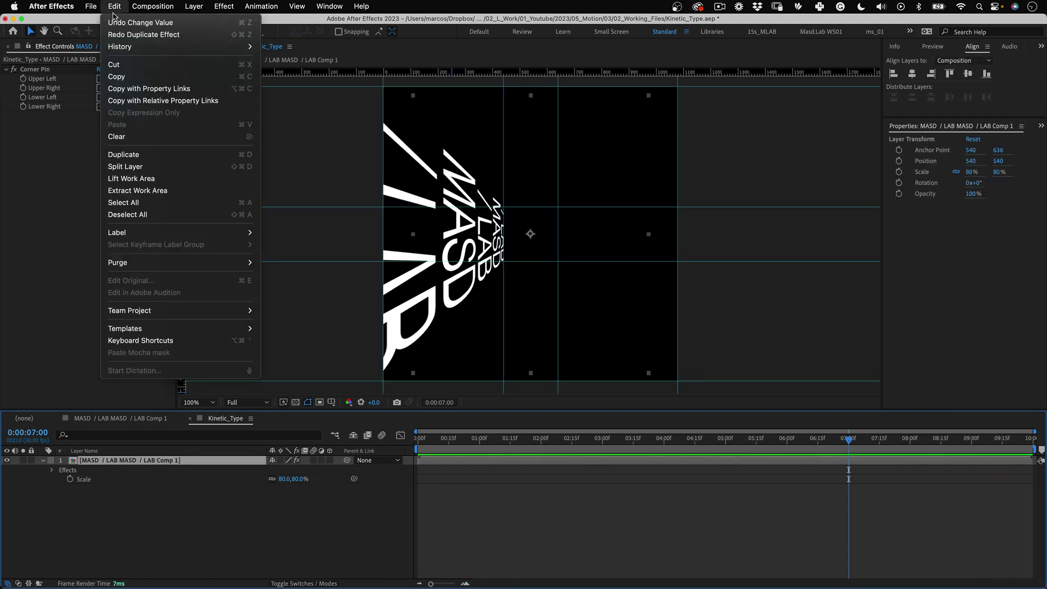
{"action": "left_click", "coordinate": [124, 155]}
{"action": "left_click", "coordinate": [114, 6]}
{"action": "left_click", "coordinate": [124, 154]}
{"action": "left_click", "coordinate": [114, 6]}
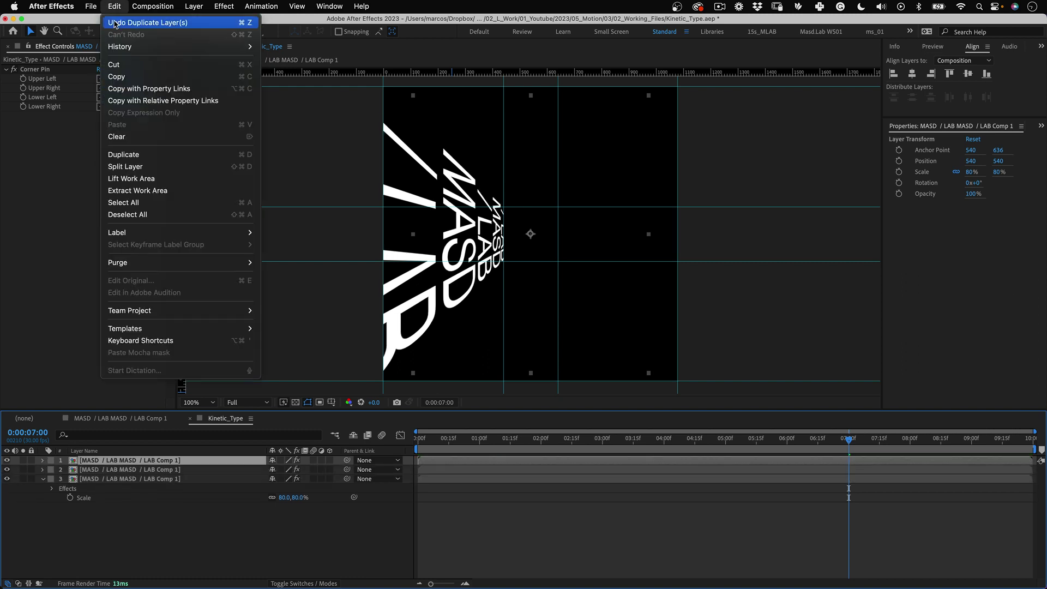
{"action": "left_click", "coordinate": [132, 155]}
{"action": "left_click", "coordinate": [510, 306]}
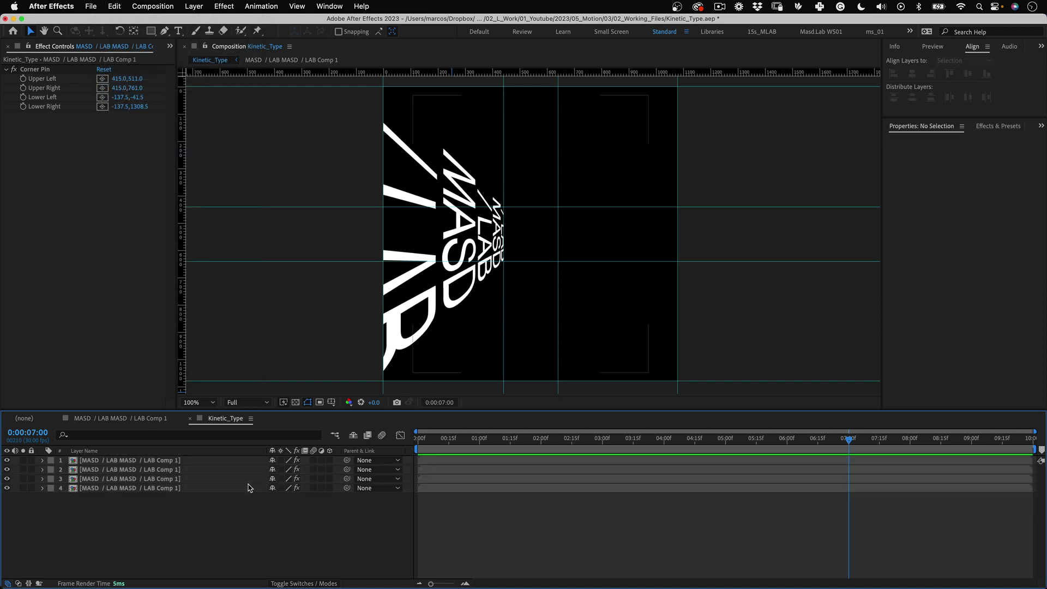
Step: Rotate layer 3 to 90°, layer 2 to 180° and layer 1 to 270°
{"action": "left_click", "coordinate": [160, 479]}
{"action": "left_click", "coordinate": [156, 461], "text": "shift"}
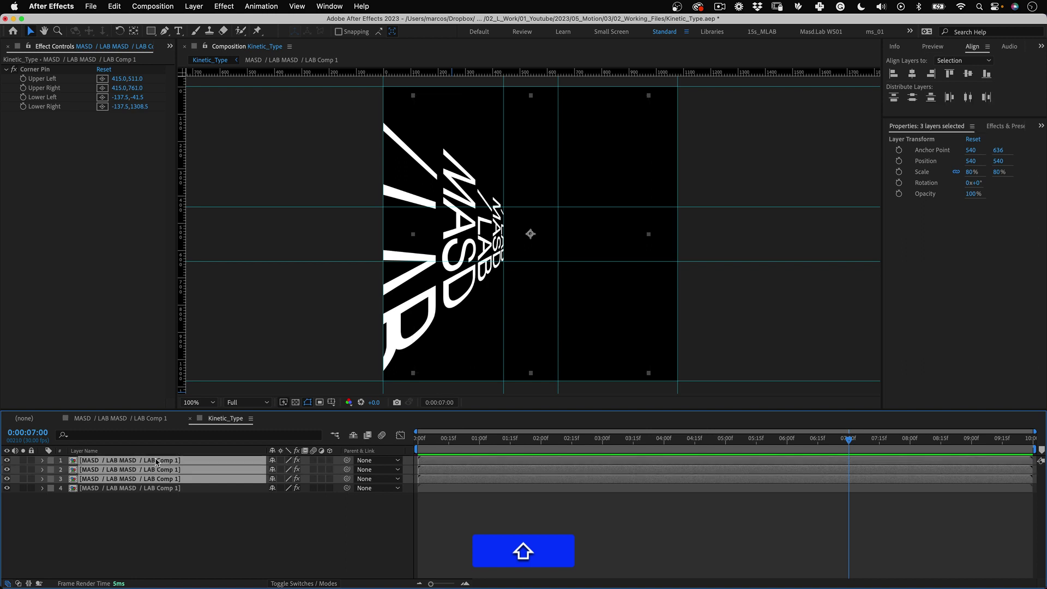
{"action": "key", "text": "r"}
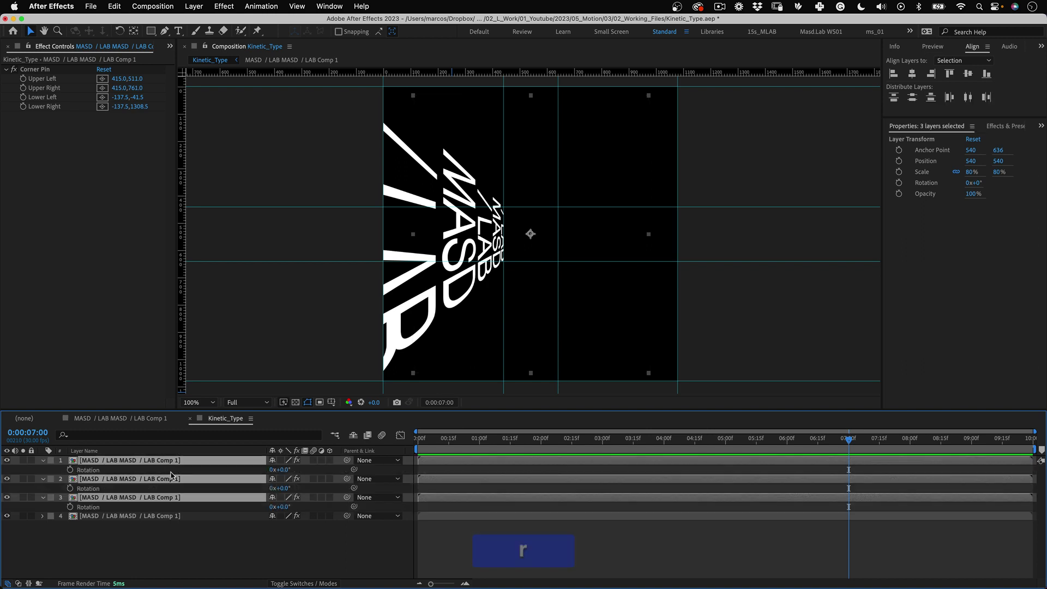
{"action": "left_click", "coordinate": [232, 539]}
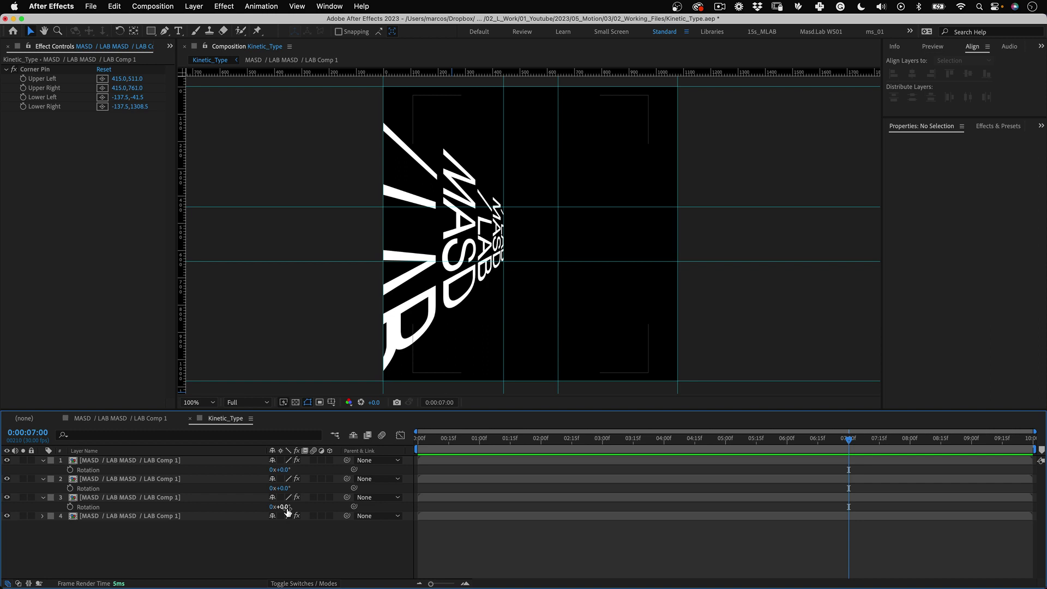
{"action": "left_click", "coordinate": [285, 507]}
{"action": "type", "text": "90"}
{"action": "key", "text": "Tab"}
{"action": "left_click", "coordinate": [285, 488]}
{"action": "type", "text": "180"}
{"action": "key", "text": "Tab"}
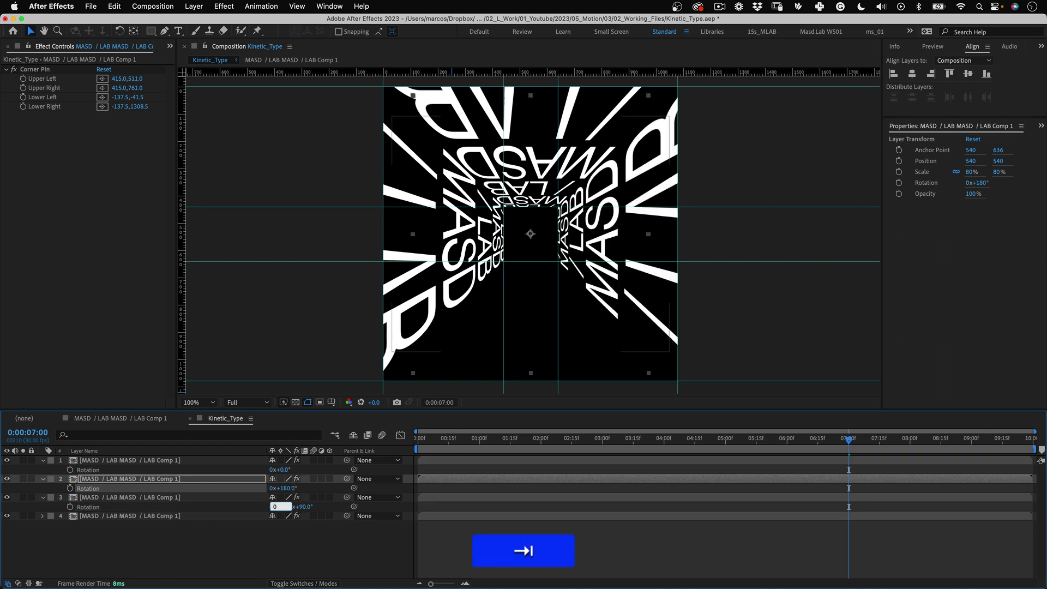
{"action": "left_click", "coordinate": [281, 469]}
{"action": "type", "text": "270"}
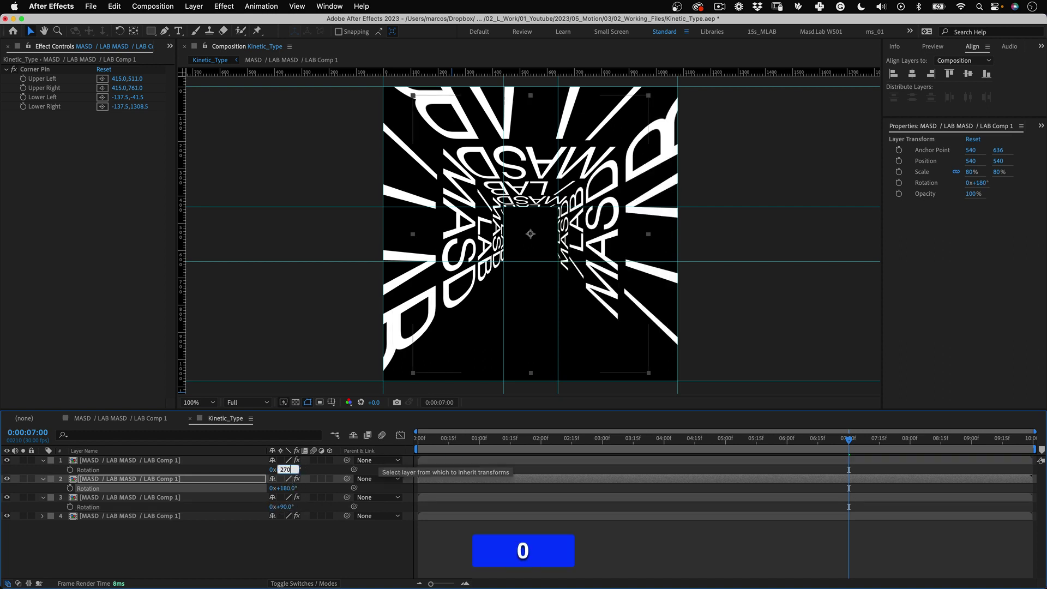
{"action": "key", "text": "Tab"}
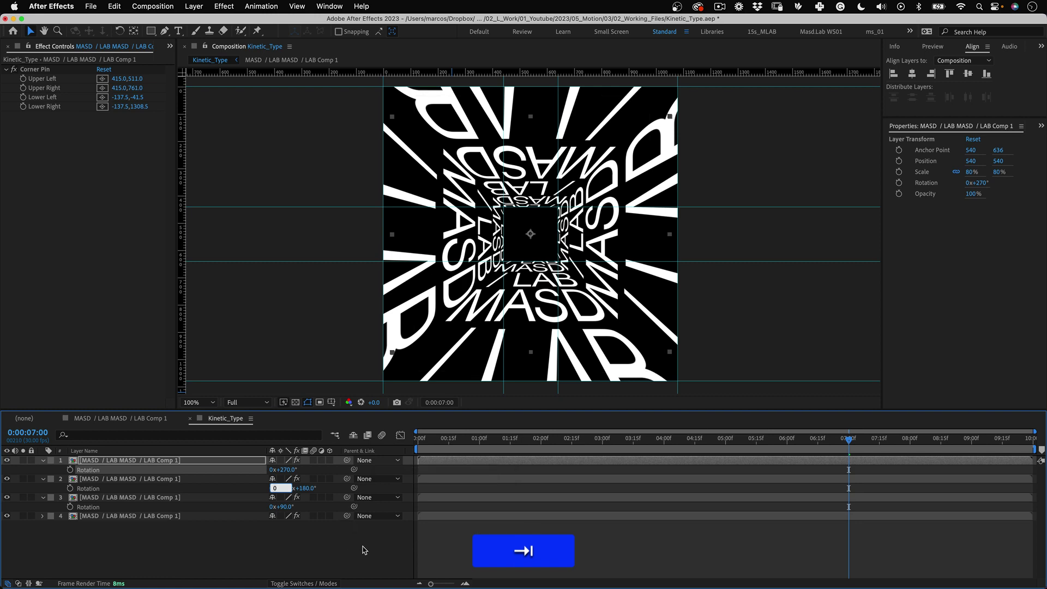
Step: Preview the rotating square text tunnel
{"action": "left_click", "coordinate": [360, 546]}
{"action": "key", "text": "0"}
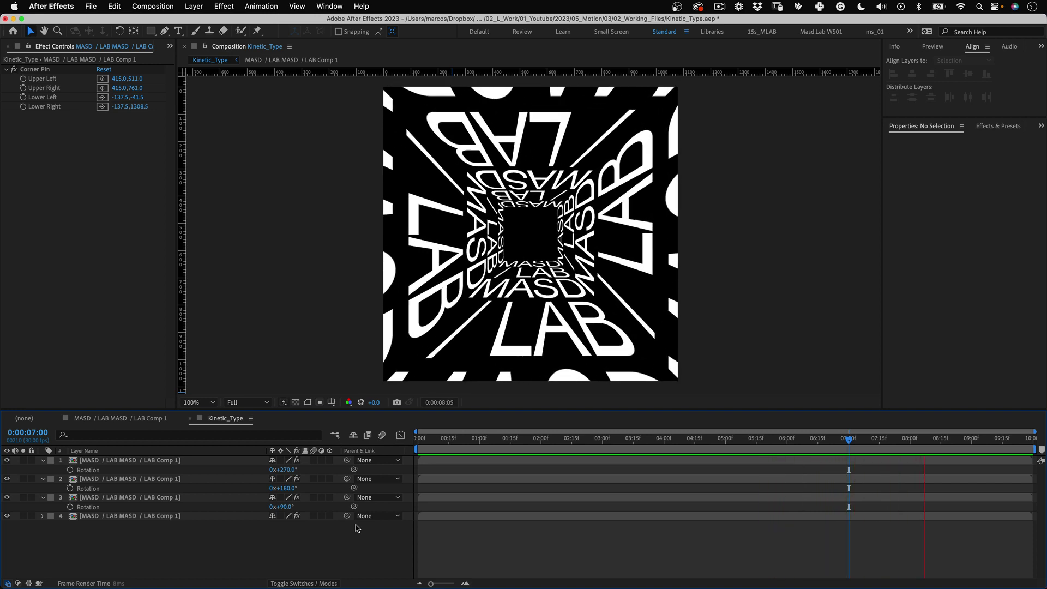
{"action": "key", "text": "space"}
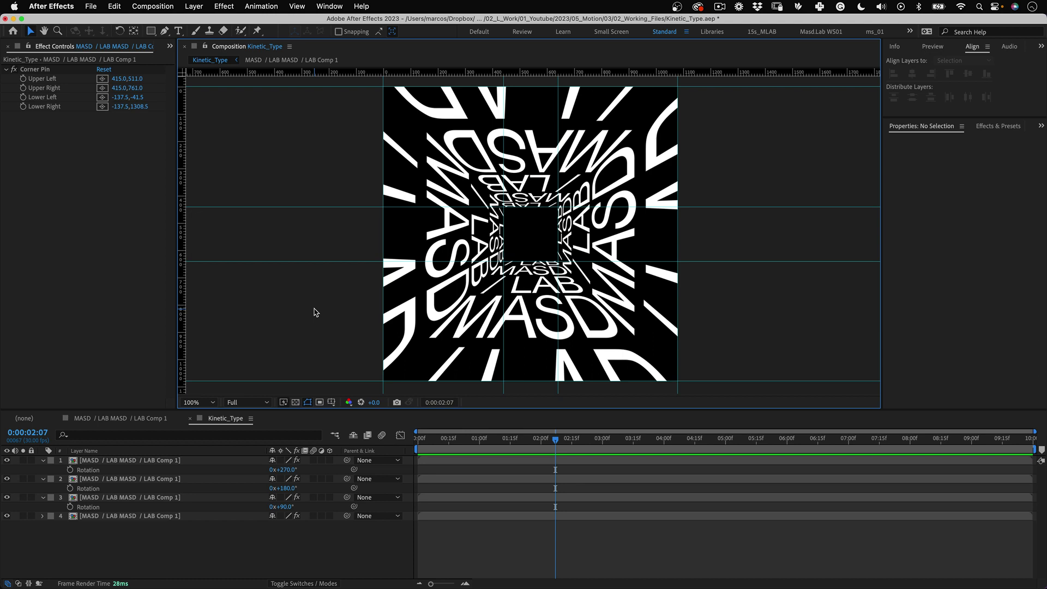
Step: Solo layer 4 and add a new null object layer
{"action": "left_click", "coordinate": [23, 516]}
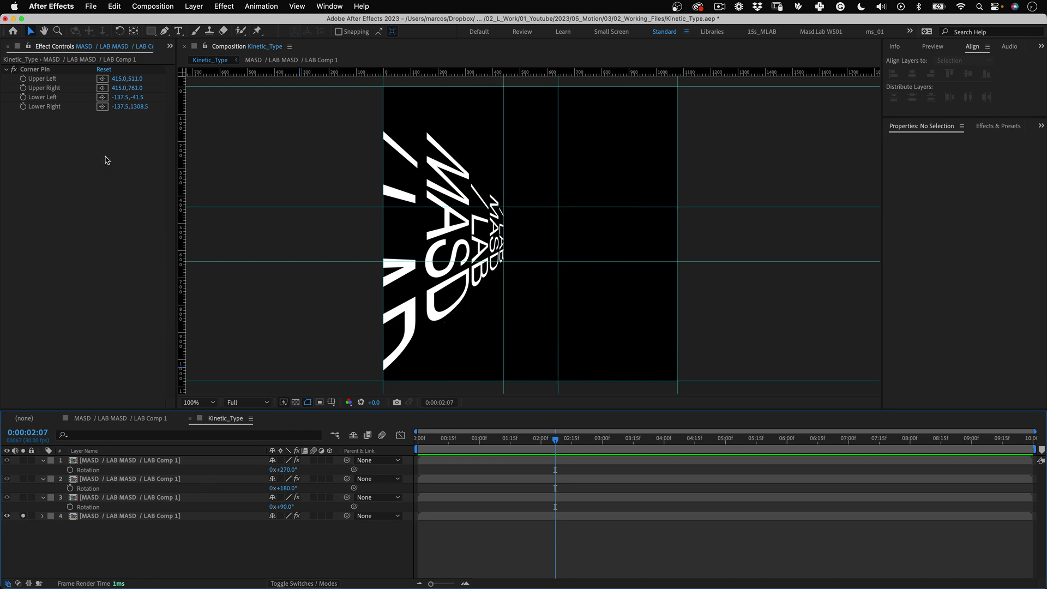
{"action": "left_click", "coordinate": [195, 7]}
{"action": "mouse_move", "coordinate": [196, 22]}
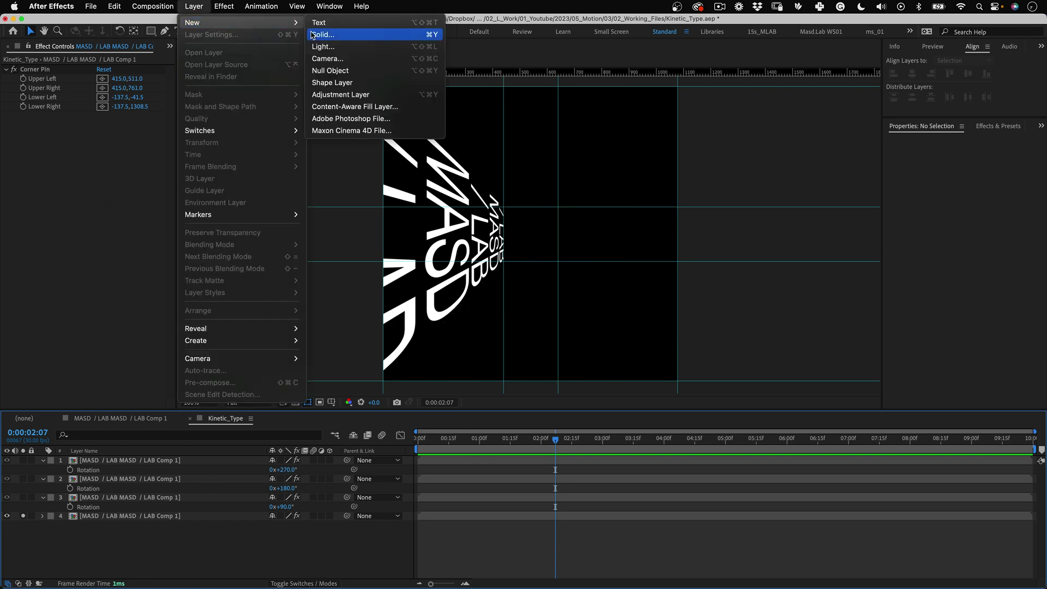
{"action": "left_click", "coordinate": [364, 71]}
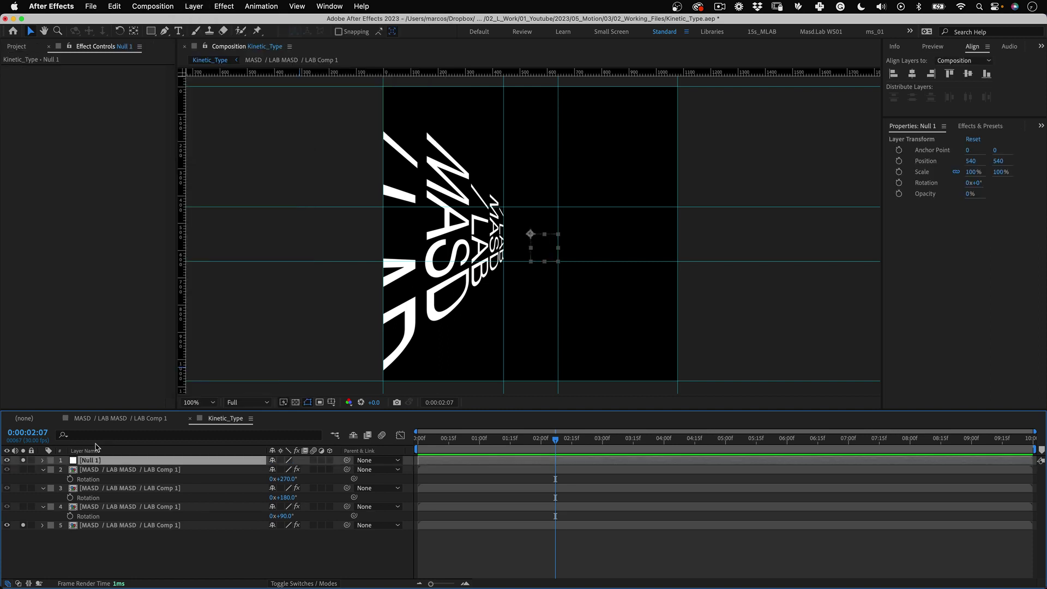
Step: Name the null 'Main Control' and give it the Neon label colour
{"action": "key", "text": "Return"}
{"action": "type", "text": "M"}
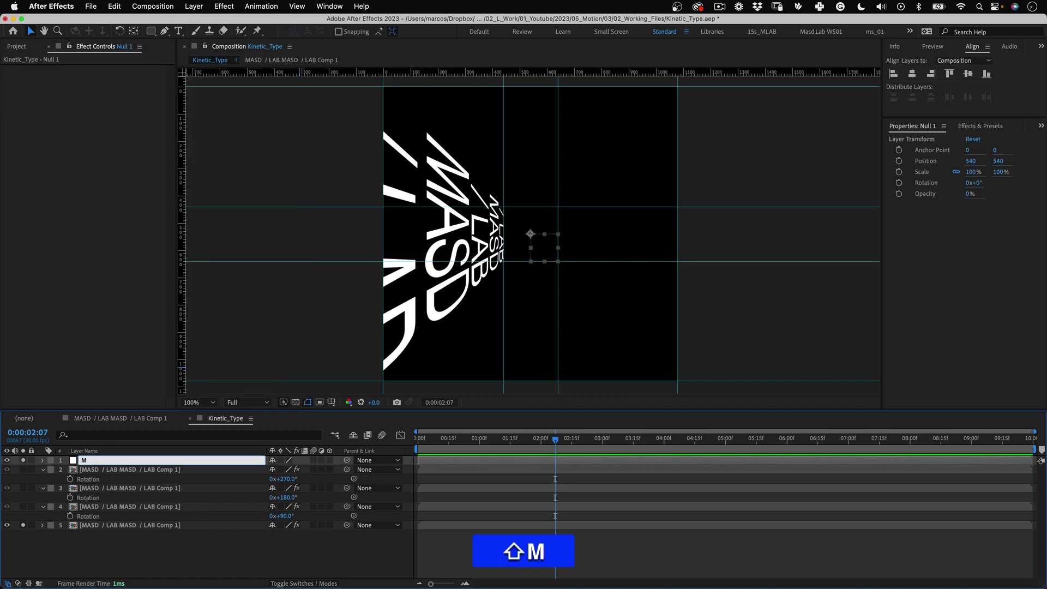
{"action": "type", "text": "ain Control"}
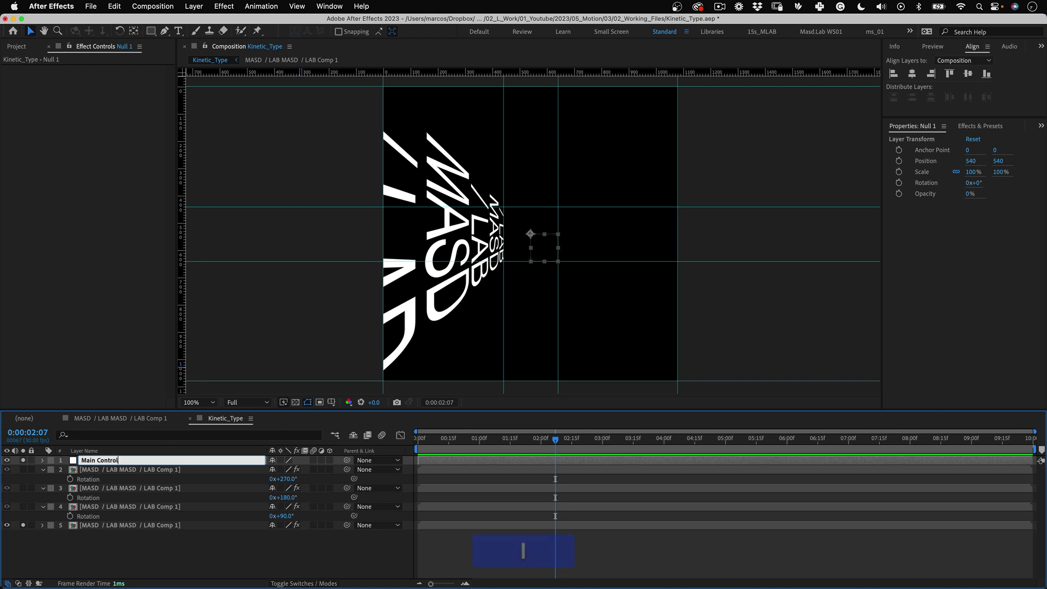
{"action": "left_click", "coordinate": [62, 565]}
{"action": "left_click", "coordinate": [51, 462]}
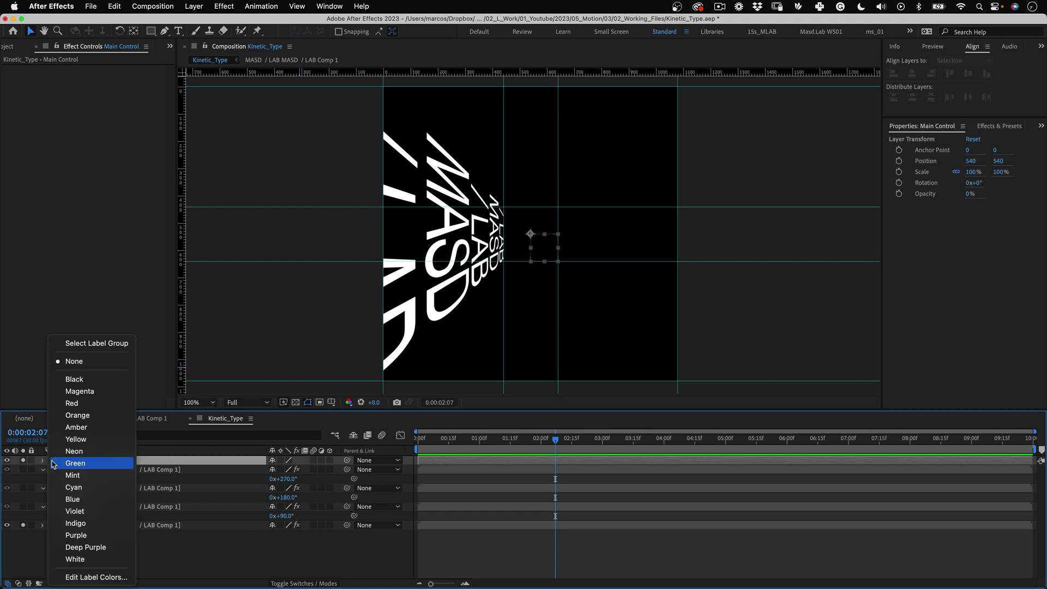
{"action": "left_click", "coordinate": [81, 451]}
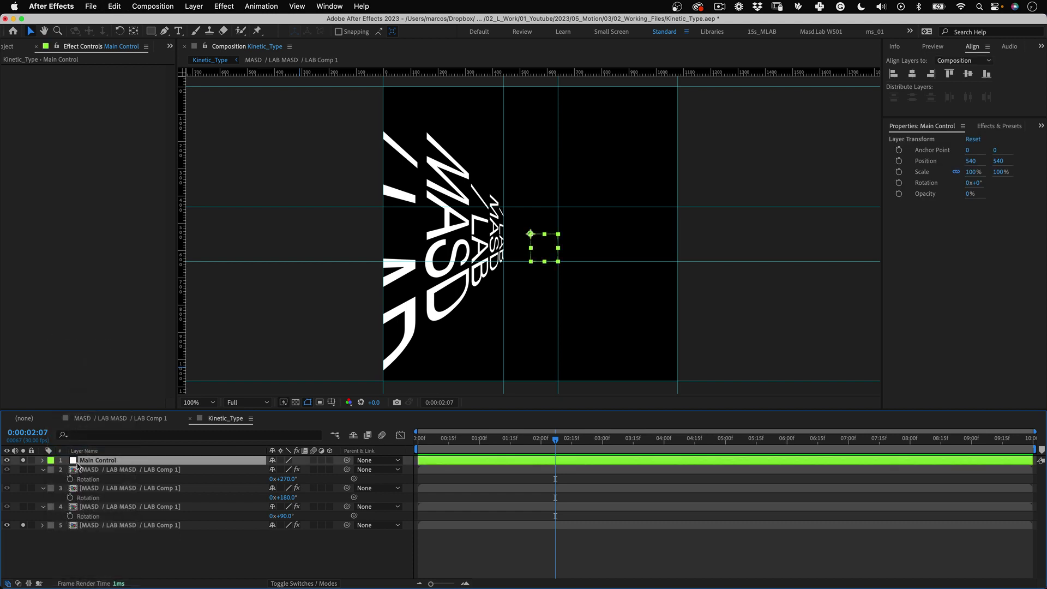
{"action": "left_click", "coordinate": [217, 560]}
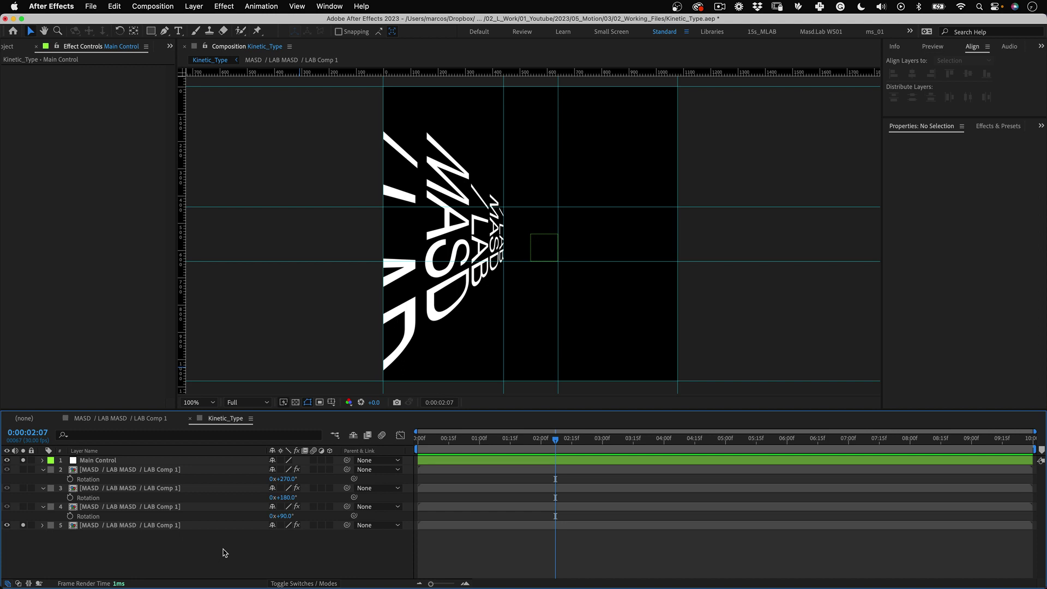
Step: Add two null layers and name them '1' and '2'
{"action": "left_click", "coordinate": [194, 6]}
{"action": "mouse_move", "coordinate": [263, 24]}
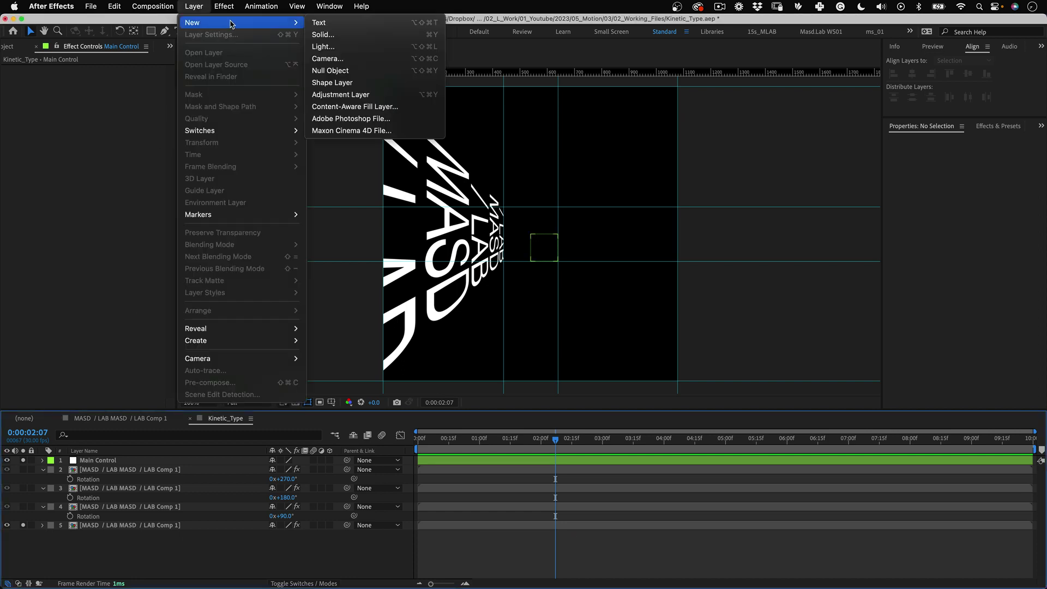
{"action": "left_click", "coordinate": [330, 70]}
{"action": "left_click", "coordinate": [194, 6]}
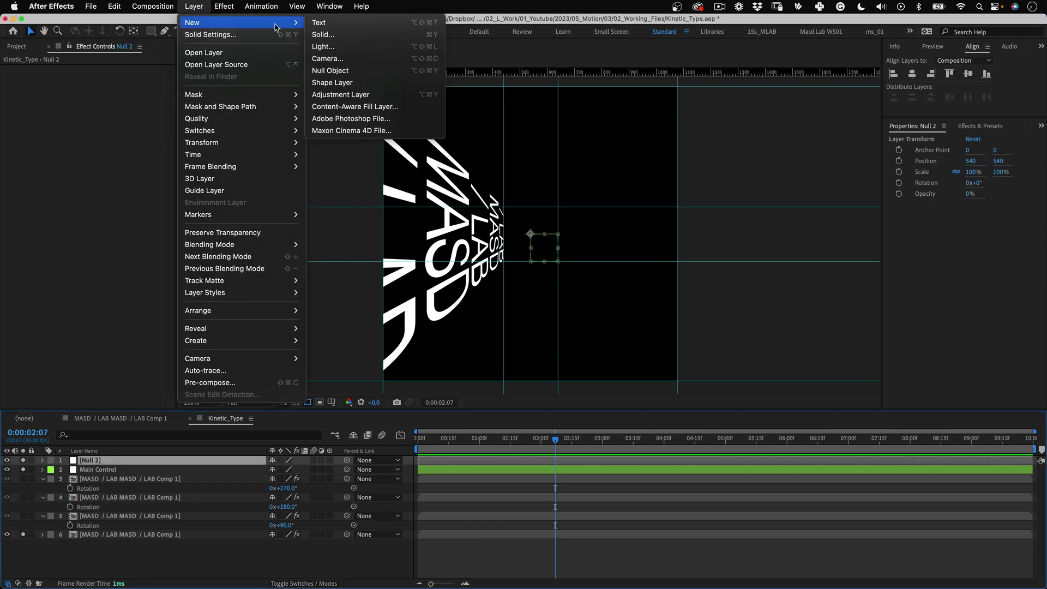
{"action": "left_click", "coordinate": [330, 71]}
{"action": "key", "text": "super+Down"}
{"action": "key", "text": "Return"}
{"action": "type", "text": "1"}
{"action": "key", "text": "Return"}
{"action": "key", "text": "super+Up"}
{"action": "key", "text": "Return"}
{"action": "type", "text": "2"}
{"action": "key", "text": "Return"}
Step: Give null 1 the Orange label and null 2 the Magenta label
{"action": "left_click", "coordinate": [51, 469]}
{"action": "left_click", "coordinate": [77, 415]}
{"action": "left_click", "coordinate": [51, 460]}
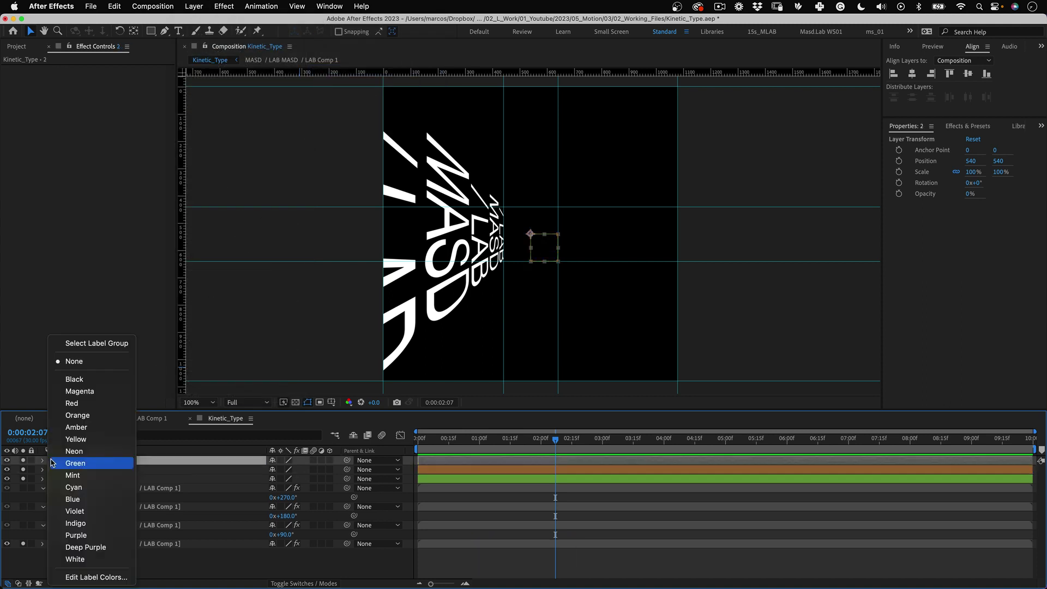
{"action": "left_click", "coordinate": [69, 391]}
Step: Position nulls 1 and 2 at 440,440 and 440,640, then save the project
{"action": "left_click", "coordinate": [90, 470]}
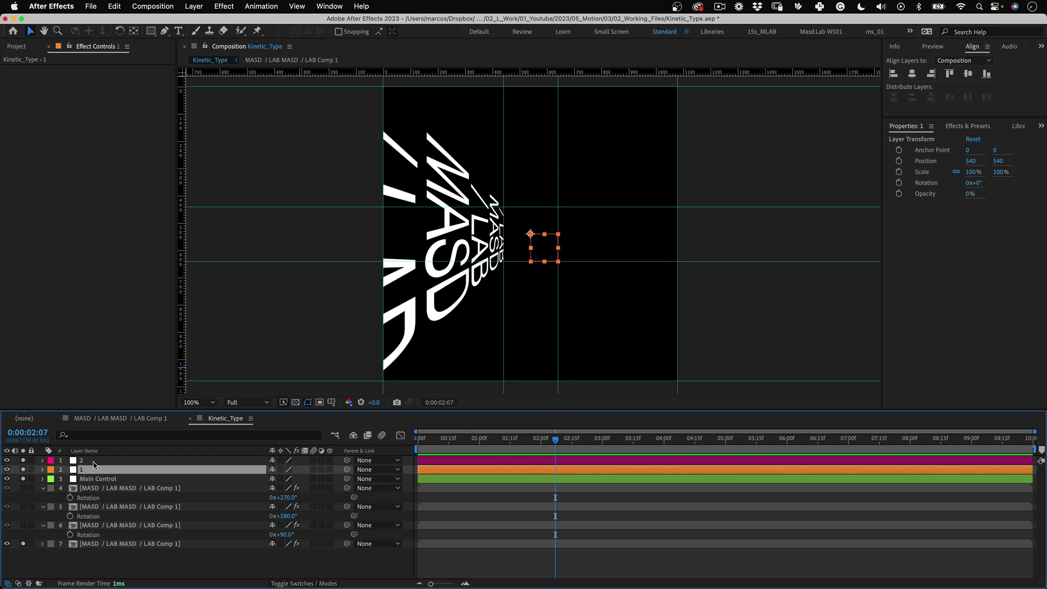
{"action": "left_click", "coordinate": [523, 228]}
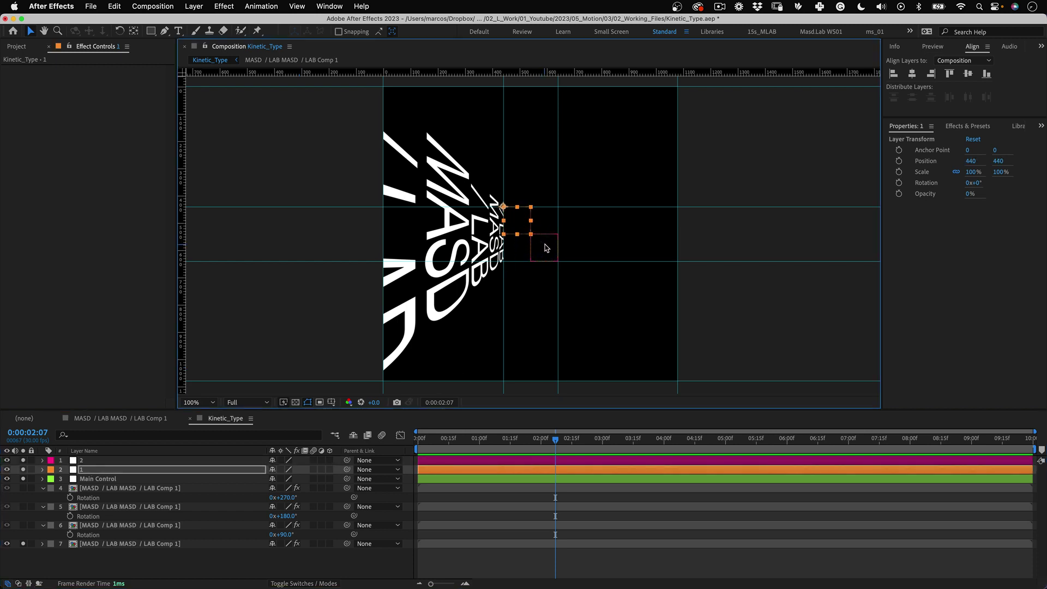
{"action": "left_click_drag", "start_coordinate": [547, 248], "coordinate": [522, 276]}
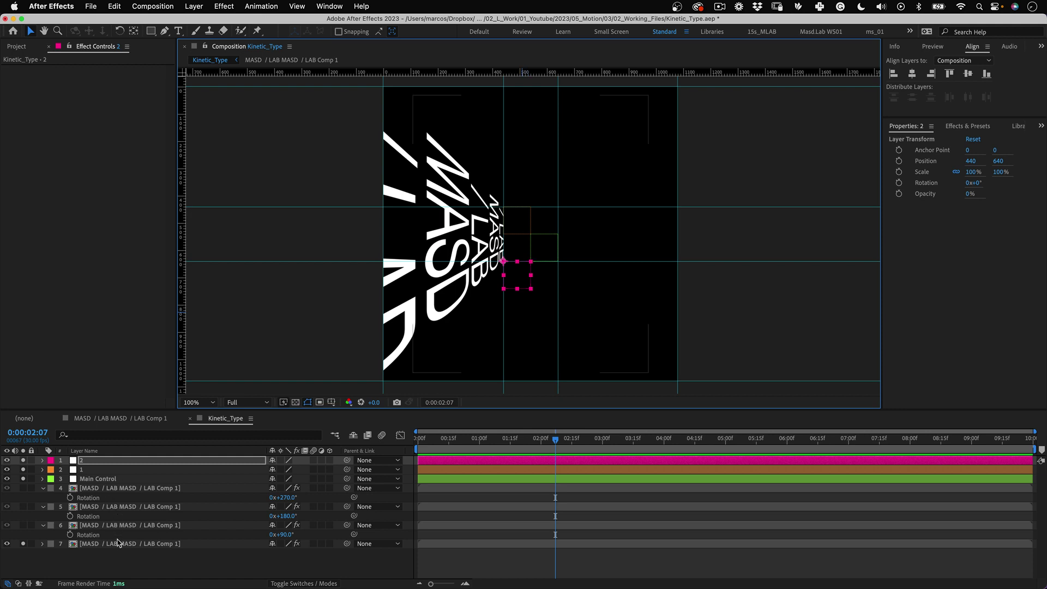
{"action": "key", "text": "super+shift+s"}
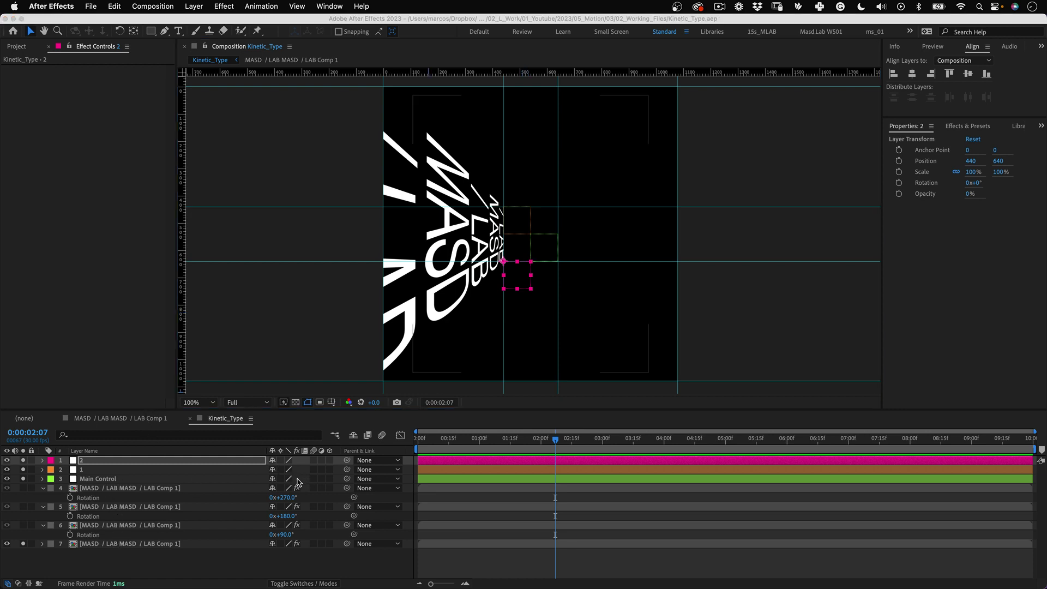
{"action": "key", "text": "shift"}
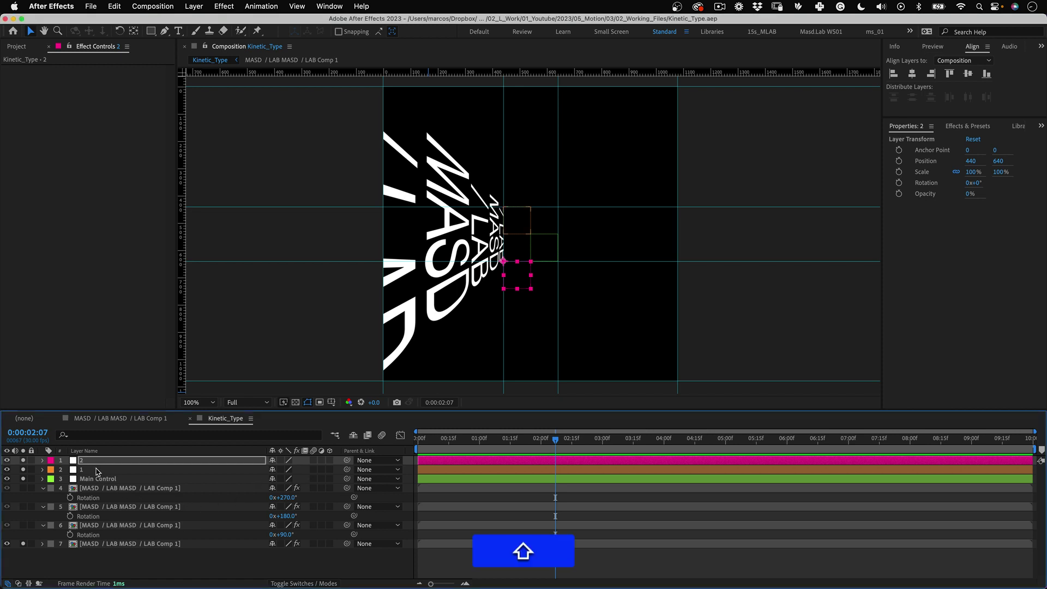
Step: Show Position for nulls 1 and 2 and enlarge the timeline panel
{"action": "left_click", "coordinate": [94, 470]}
{"action": "left_click", "coordinate": [91, 461], "text": "shift"}
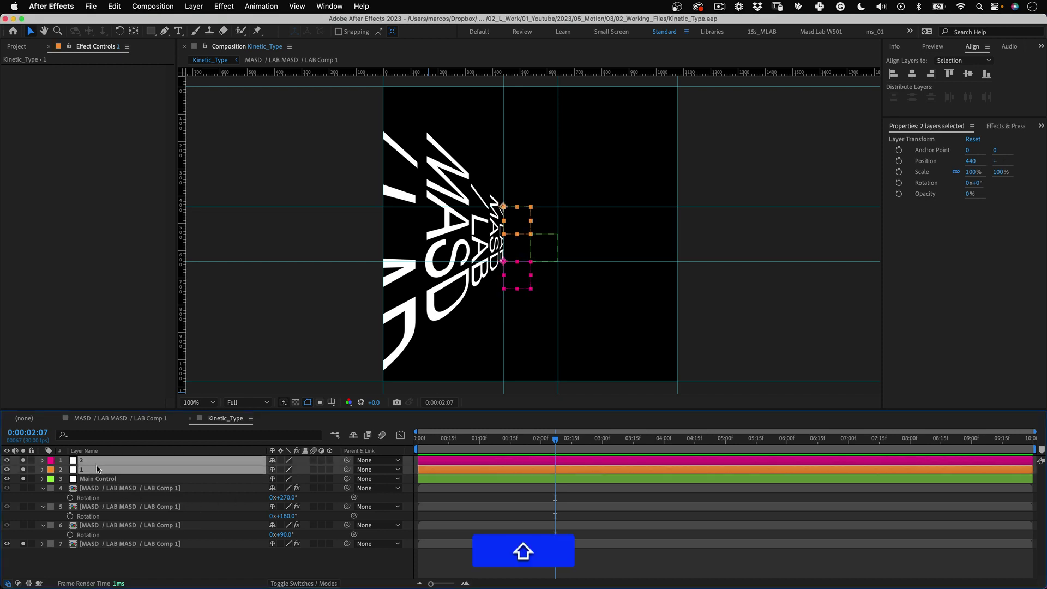
{"action": "key", "text": "p"}
{"action": "left_click_drag", "start_coordinate": [120, 411], "coordinate": [123, 316]}
Step: Expand the Corner Pin corner values on the bottom MASD / LAB layer and collapse the Rotation rows
{"action": "left_click", "coordinate": [113, 466]}
{"action": "key", "text": "e"}
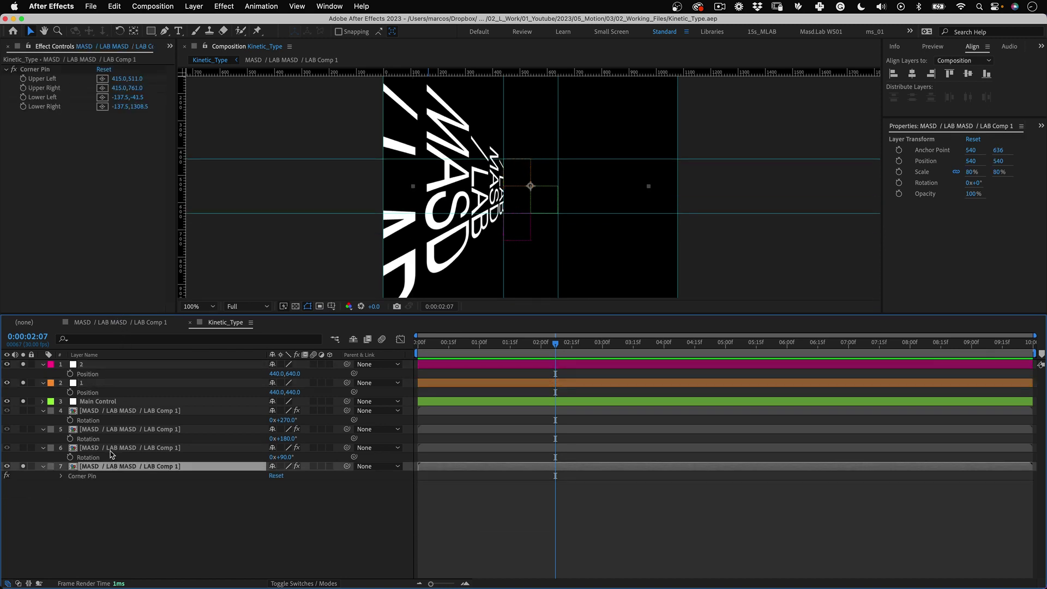
{"action": "left_click", "coordinate": [62, 477]}
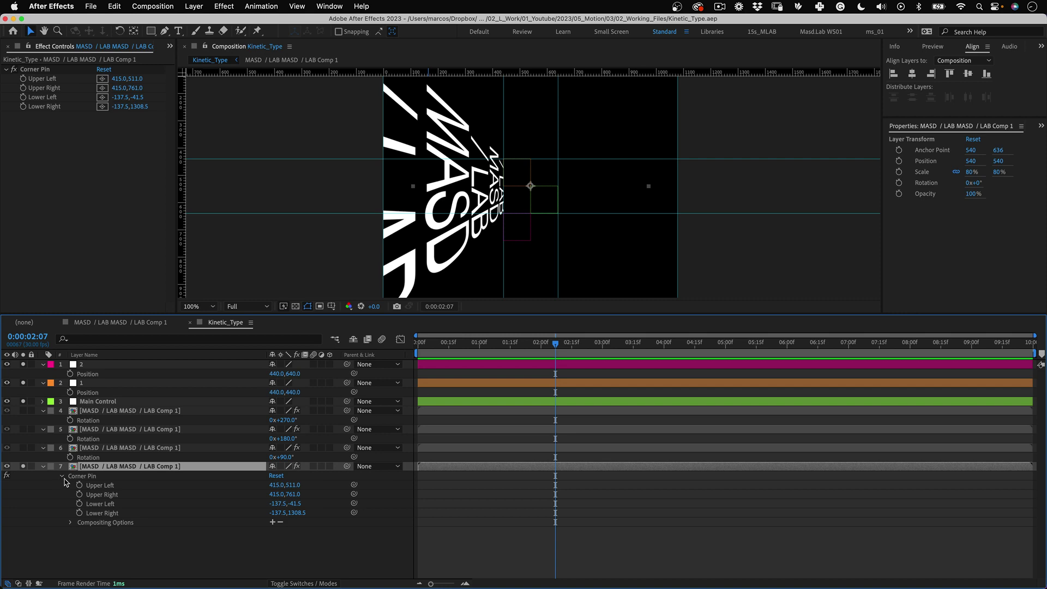
{"action": "left_click", "coordinate": [44, 410]}
{"action": "left_click", "coordinate": [43, 420]}
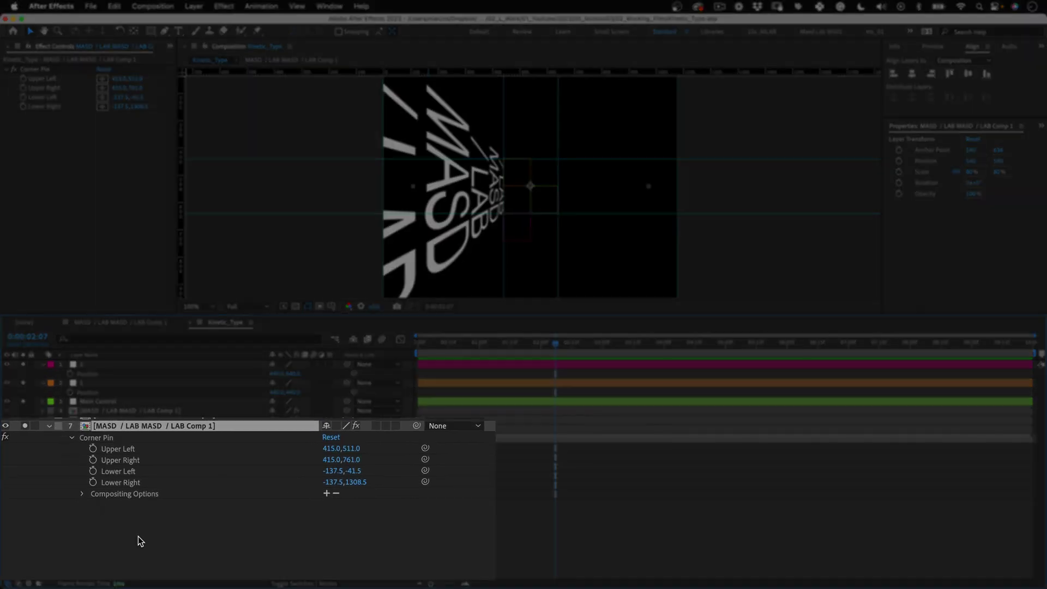
{"action": "left_click", "coordinate": [142, 539]}
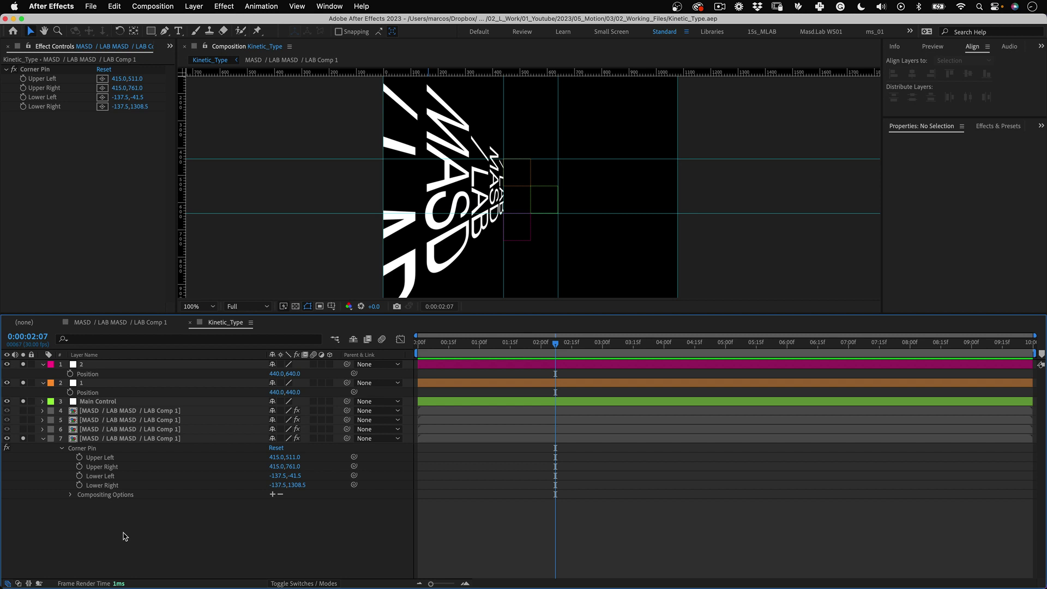
Step: Link Corner Pin Upper Left to null 1's Position, test by moving null 1, then undo
{"action": "left_click_drag", "start_coordinate": [354, 457], "coordinate": [100, 394]}
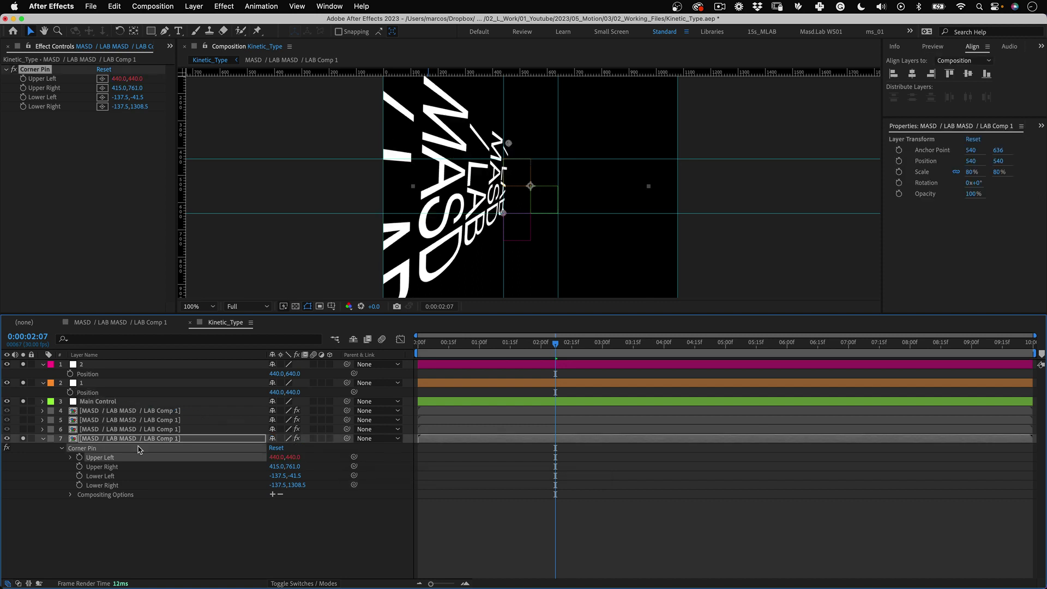
{"action": "left_click", "coordinate": [313, 546]}
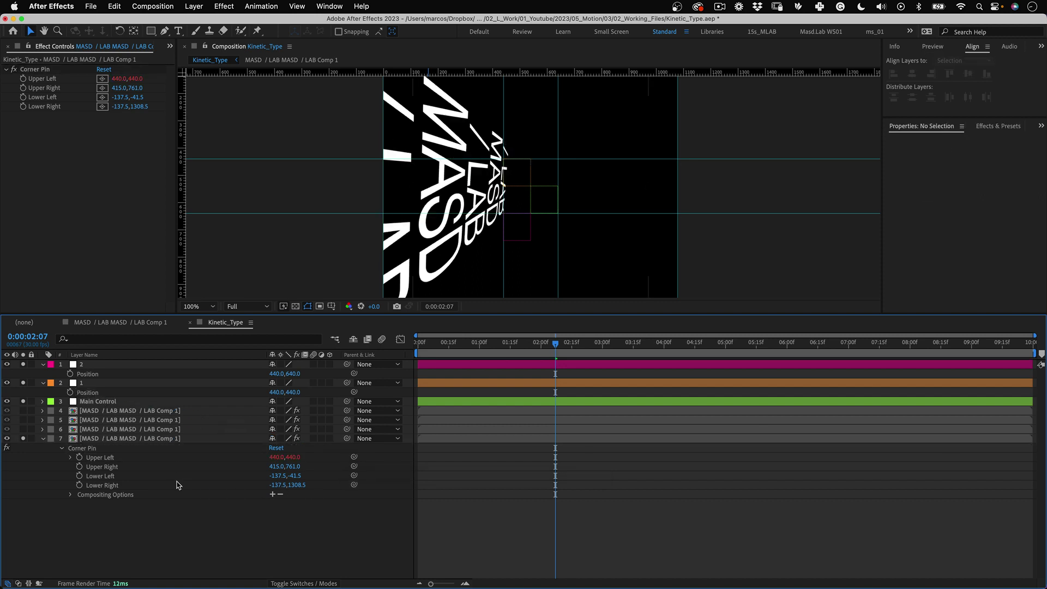
{"action": "left_click", "coordinate": [87, 387]}
{"action": "mouse_move", "coordinate": [517, 172]}
{"action": "left_mouse_down"}
{"action": "mouse_move", "coordinate": [474, 172]}
{"action": "mouse_move", "coordinate": [532, 170]}
{"action": "mouse_move", "coordinate": [508, 176]}
{"action": "mouse_move", "coordinate": [509, 188]}
{"action": "left_mouse_up"}
{"action": "key", "text": "super+z"}
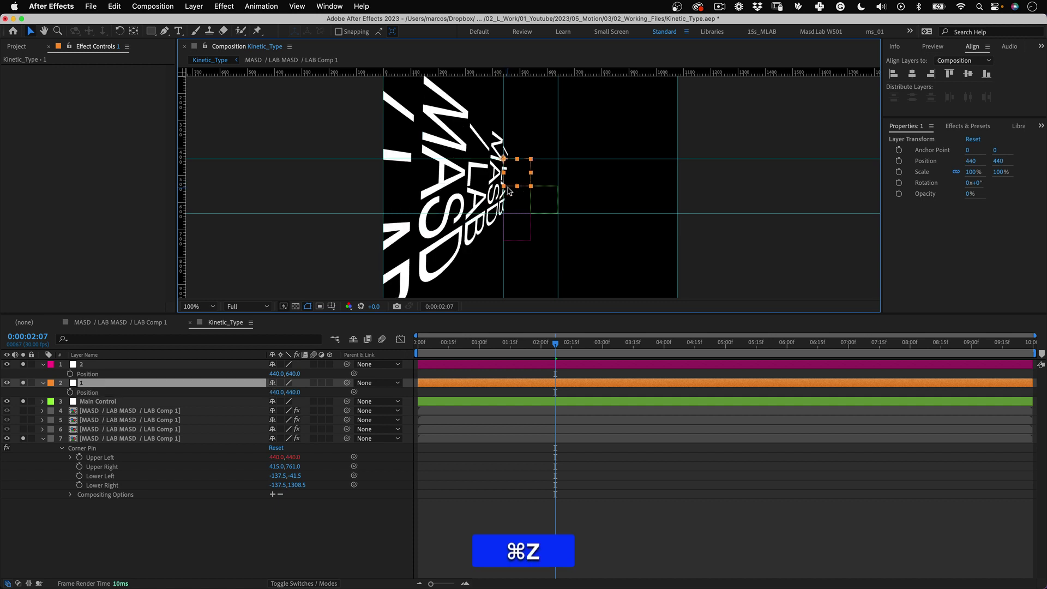
{"action": "left_click", "coordinate": [146, 523]}
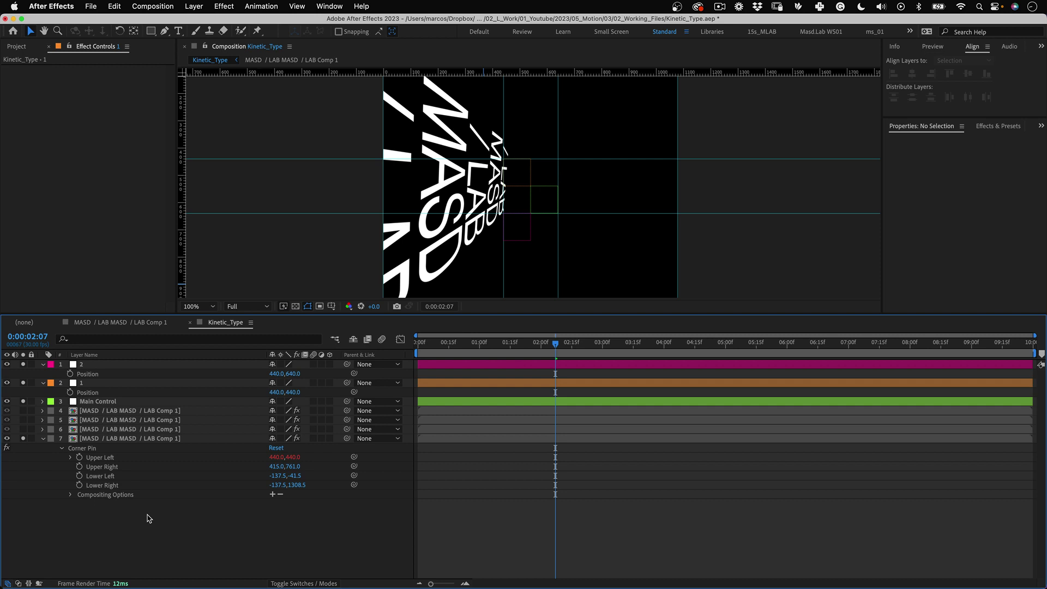
Step: Give Upper Left the expression fromCompToSurface(a.toComp([0,0,0])) with a referencing null 1
{"action": "left_click", "coordinate": [79, 457], "text": "alt"}
{"action": "left_click", "coordinate": [79, 458], "text": "alt"}
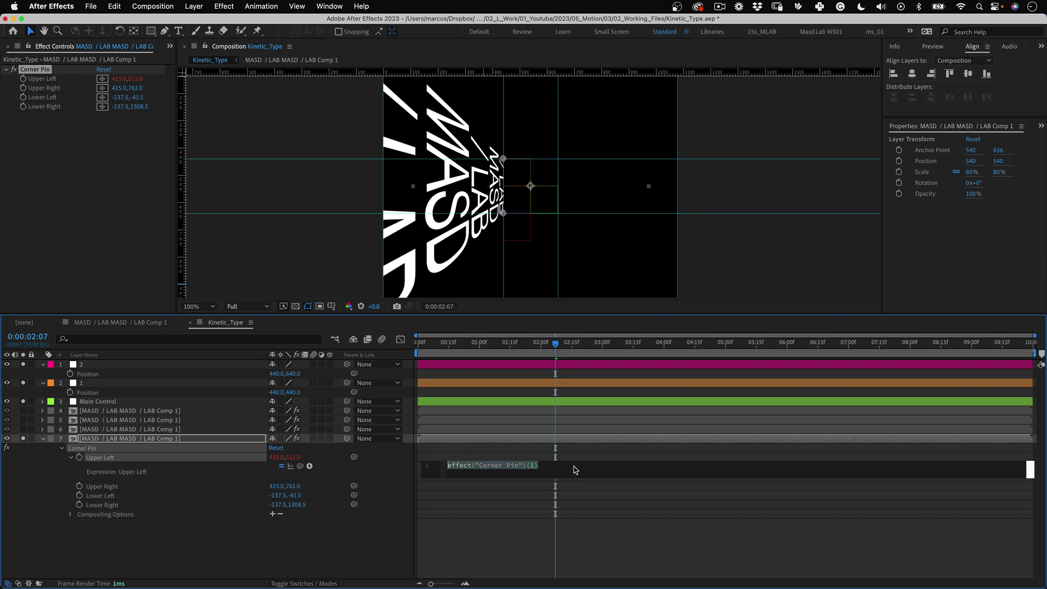
{"action": "type", "text": "var a ="}
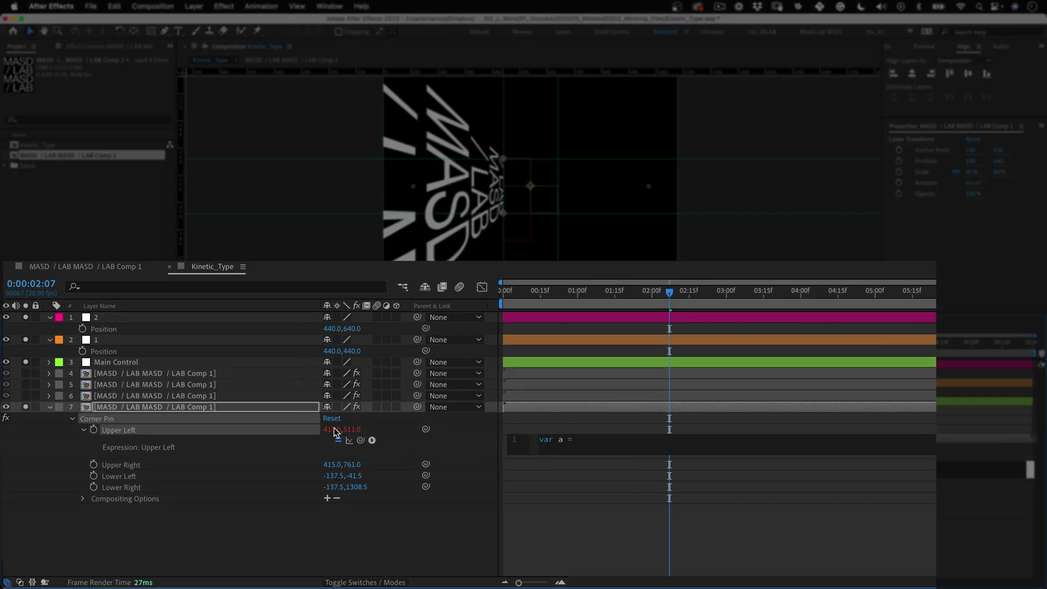
{"action": "left_click_drag", "start_coordinate": [360, 439], "coordinate": [116, 338]}
{"action": "key", "text": "Return"}
{"action": "key", "text": "Return"}
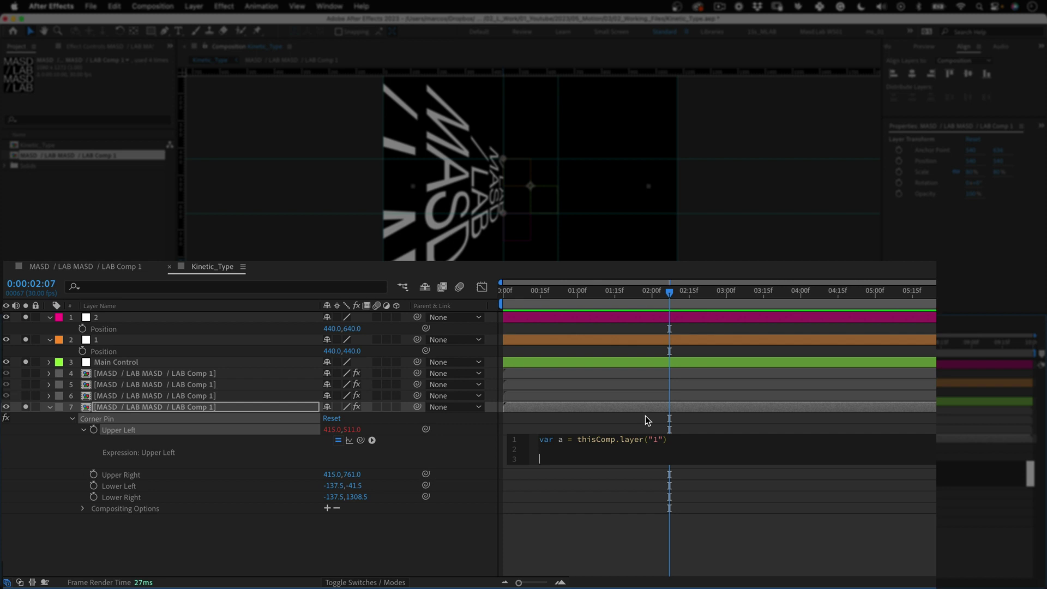
{"action": "type", "text": "from"}
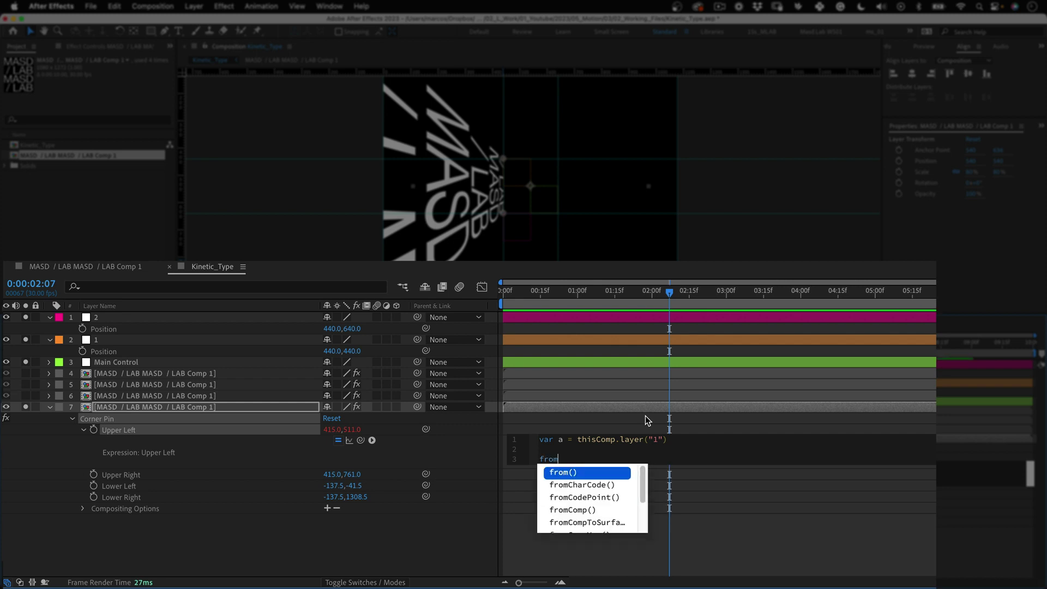
{"action": "type", "text": "co"}
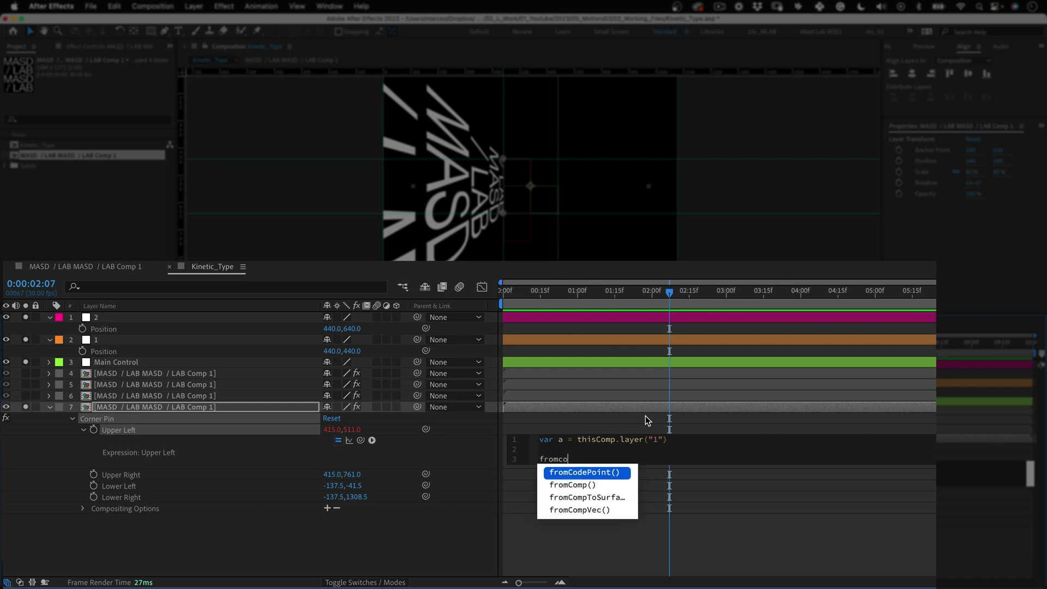
{"action": "key", "text": "Down"}
{"action": "key", "text": "Down"}
{"action": "key", "text": "Return"}
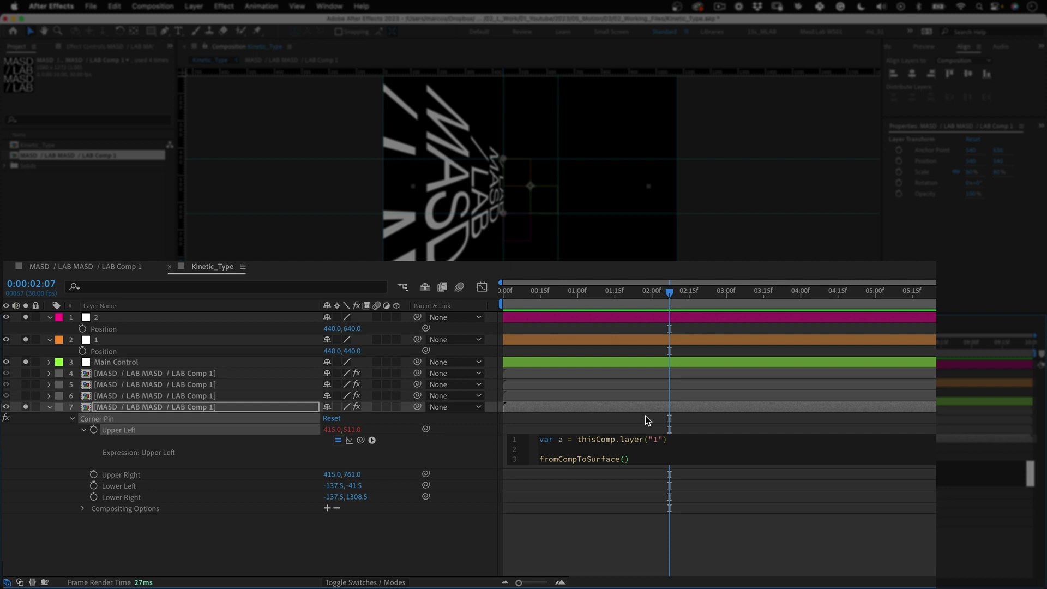
{"action": "type", "text": "a.toc"}
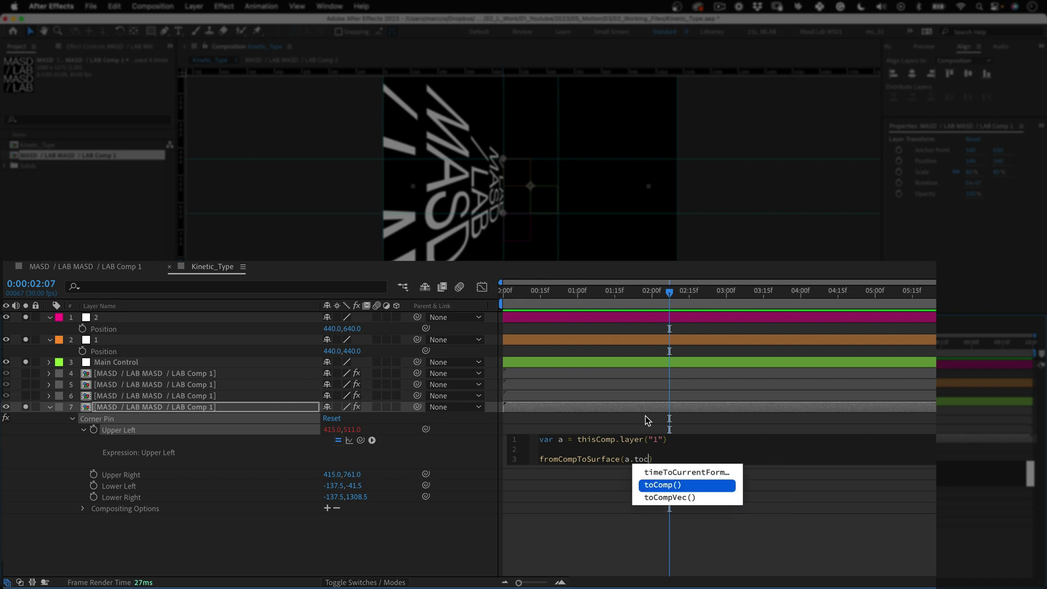
{"action": "key", "text": "Return"}
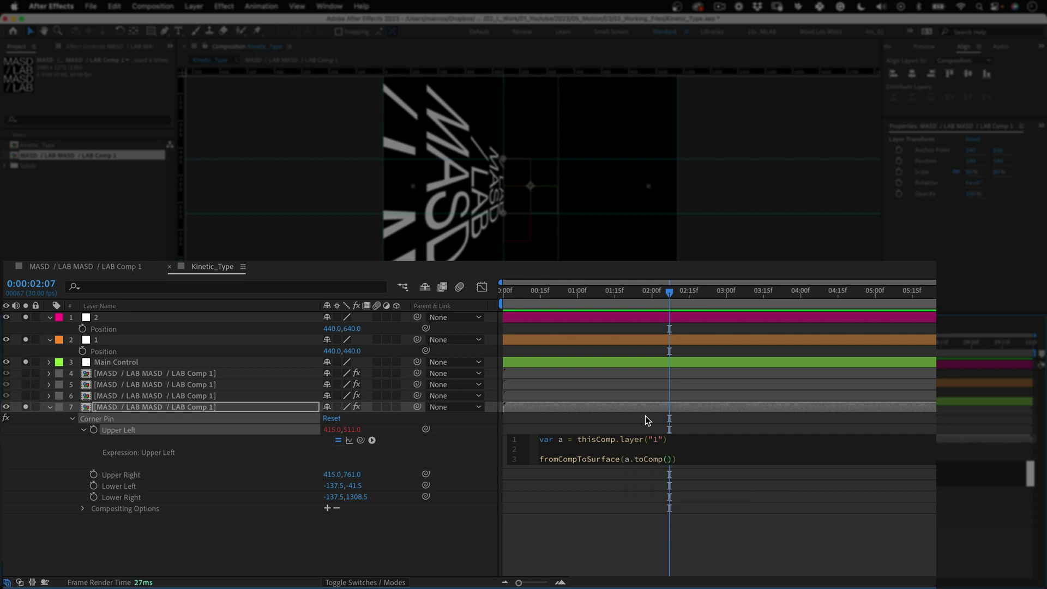
{"action": "type", "text": "[0,0,0"}
{"action": "key", "text": "End"}
{"action": "type", "text": ";"}
{"action": "left_click", "coordinate": [667, 554]}
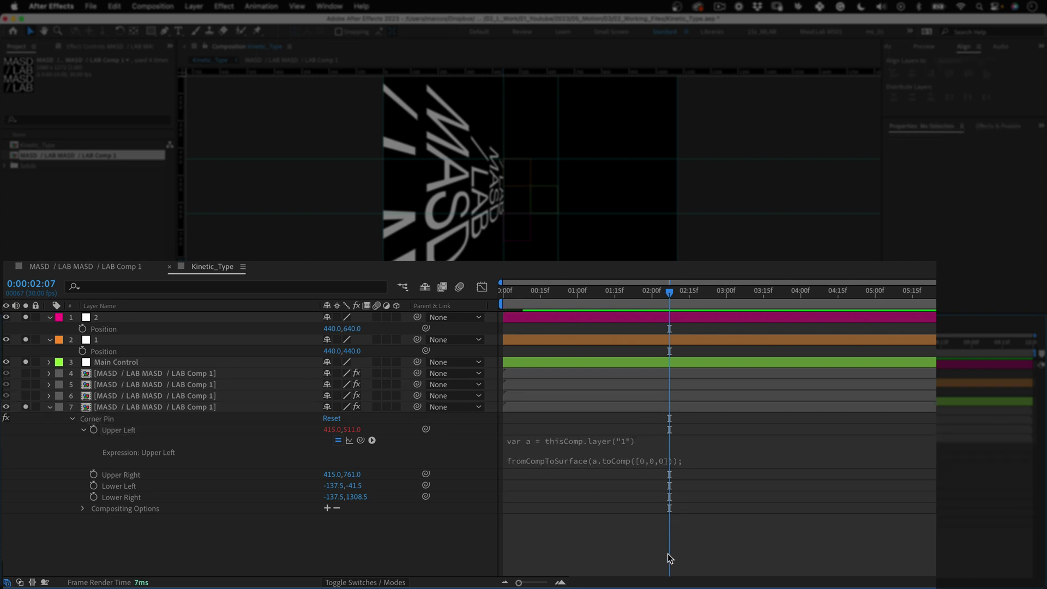
Step: Copy the expression to Upper Right and repoint its layer reference to null 2
{"action": "left_click", "coordinate": [692, 456]}
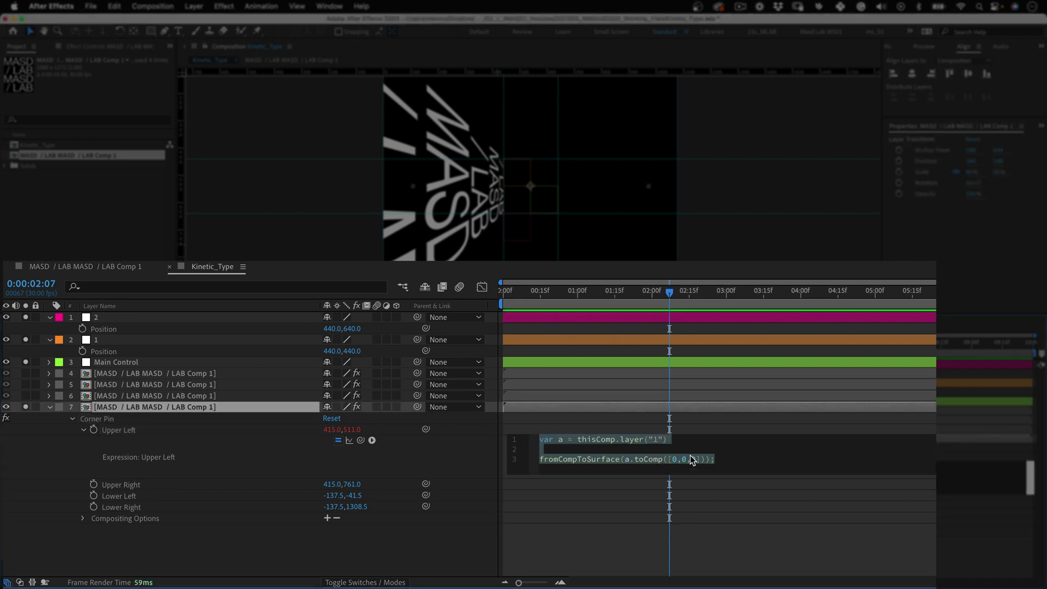
{"action": "key", "text": "ctrl+c"}
{"action": "left_click", "coordinate": [94, 484], "text": "alt"}
{"action": "key", "text": "ctrl+v"}
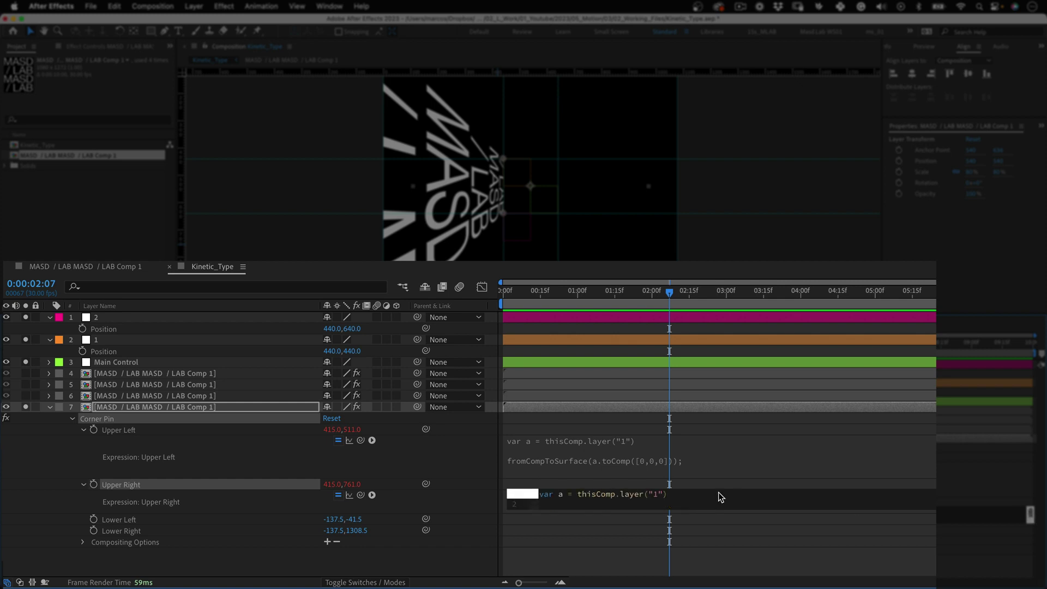
{"action": "left_click_drag", "start_coordinate": [666, 494], "coordinate": [577, 494]}
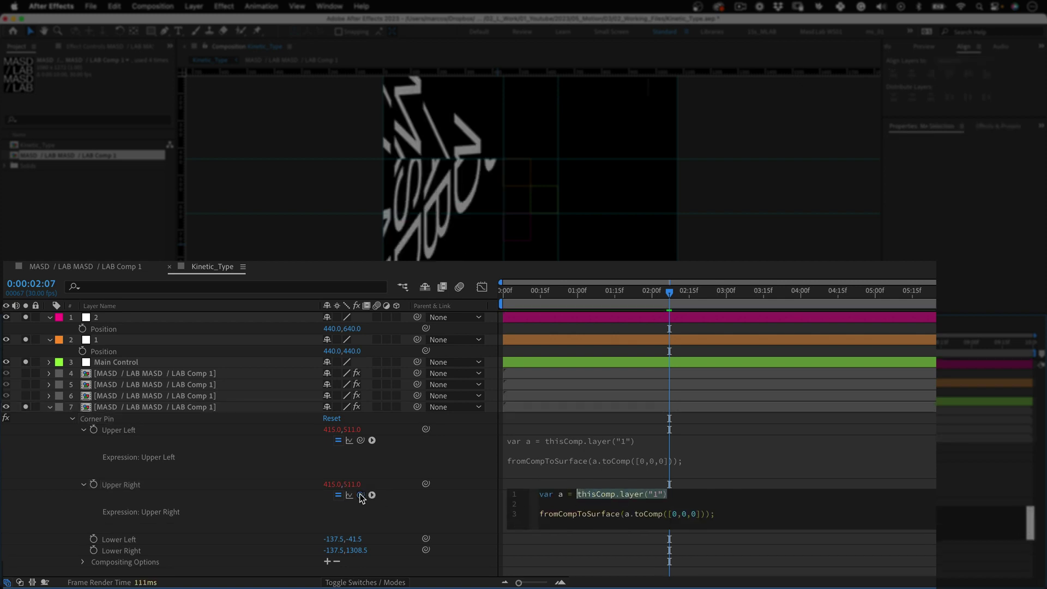
{"action": "left_click_drag", "start_coordinate": [360, 495], "coordinate": [100, 317]}
Step: Move nulls 1 and 2 to reshape the warped text, returning them to 440,440 and 440,640
{"action": "left_click", "coordinate": [61, 462]}
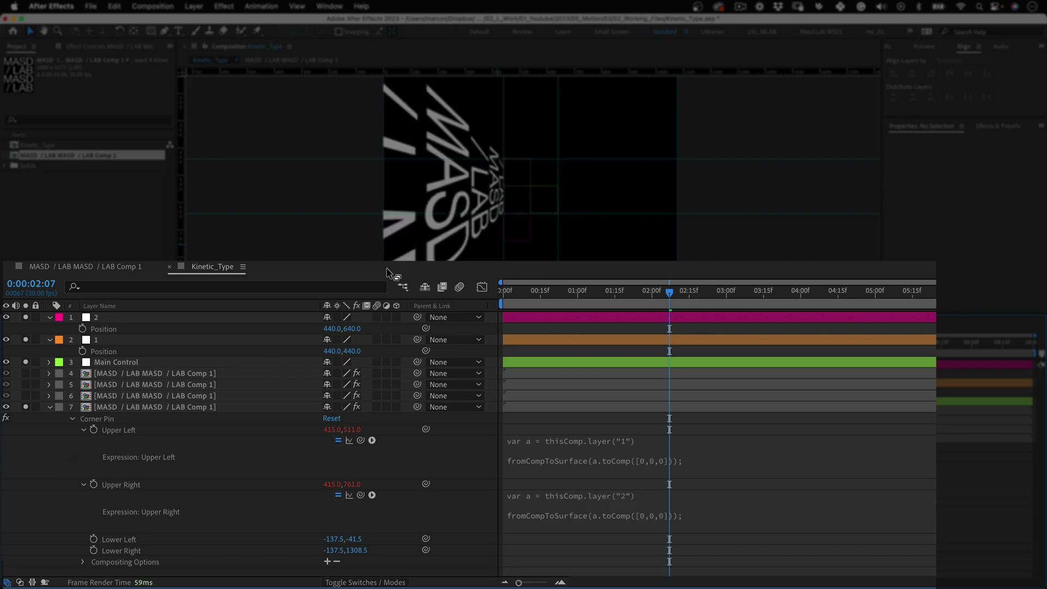
{"action": "left_click_drag", "start_coordinate": [518, 228], "coordinate": [491, 251]}
{"action": "left_click_drag", "start_coordinate": [518, 172], "coordinate": [490, 145]}
{"action": "left_click_drag", "start_coordinate": [491, 252], "coordinate": [517, 242]}
{"action": "left_click_drag", "start_coordinate": [490, 144], "coordinate": [517, 171]}
{"action": "left_click_drag", "start_coordinate": [513, 258], "coordinate": [513, 241]}
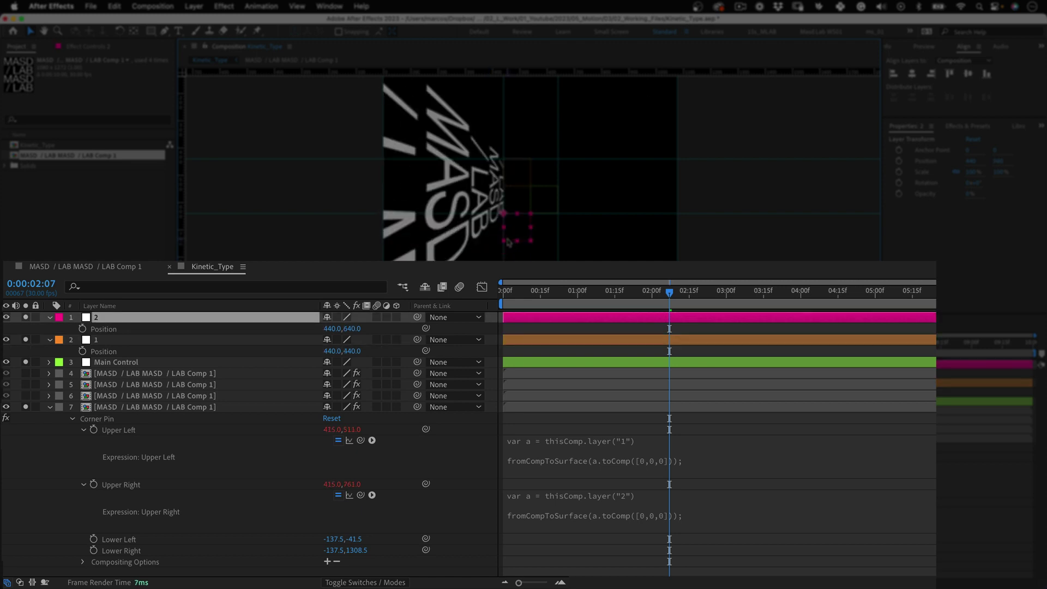
Step: Parent nulls 1 and 2 to the Main Control layer
{"action": "left_click", "coordinate": [96, 339], "text": "shift"}
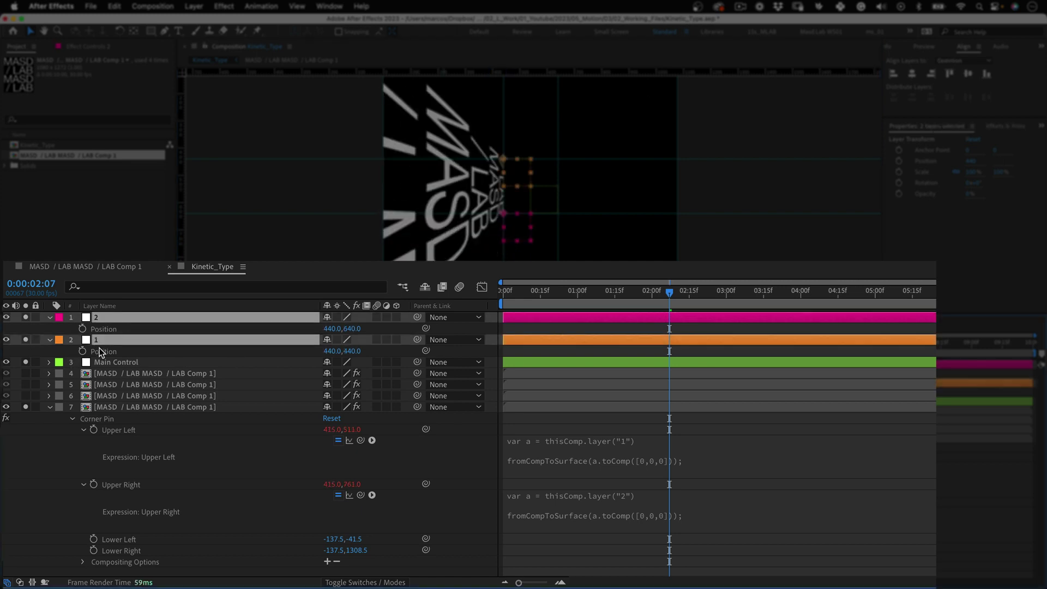
{"action": "left_click_drag", "start_coordinate": [416, 339], "coordinate": [93, 365]}
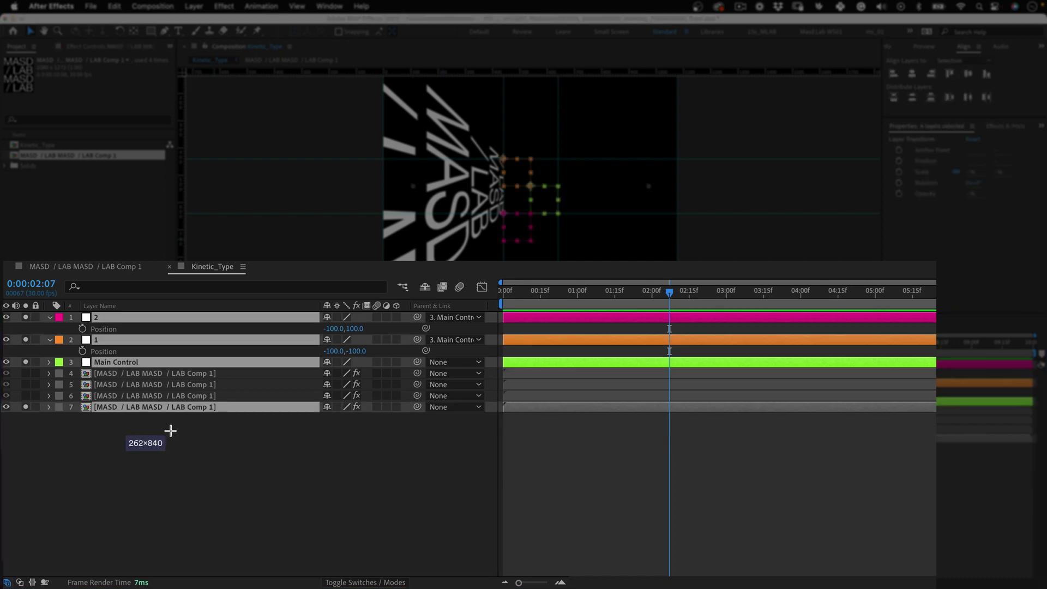
{"action": "key", "text": "Escape"}
{"action": "left_click", "coordinate": [73, 431]}
{"action": "left_click", "coordinate": [117, 406]}
{"action": "left_click", "coordinate": [109, 362], "text": "super"}
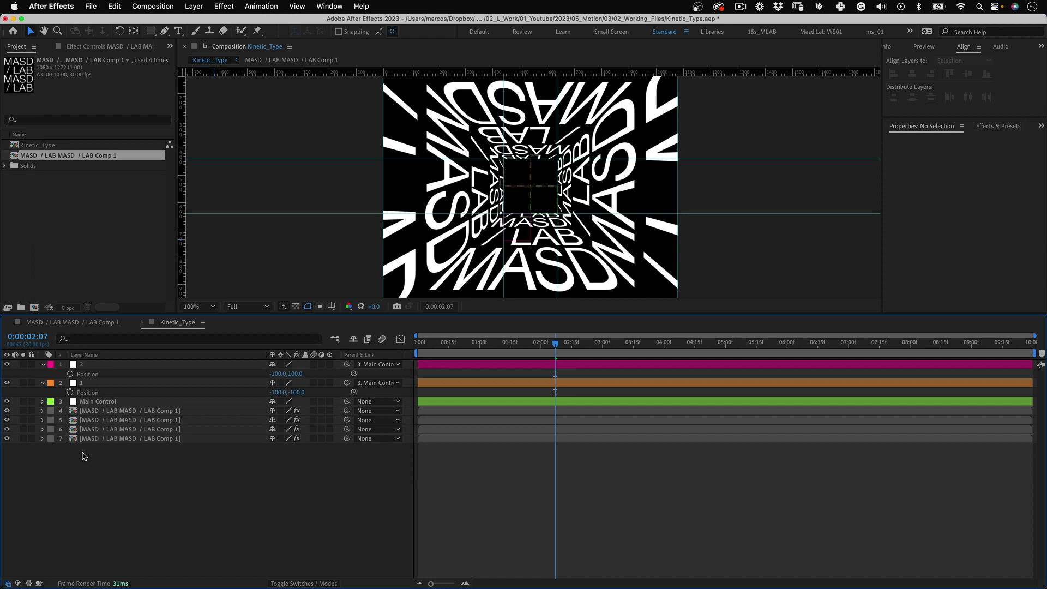
Step: Solo one comp layer's text and add two new null objects
{"action": "left_click", "coordinate": [23, 411]}
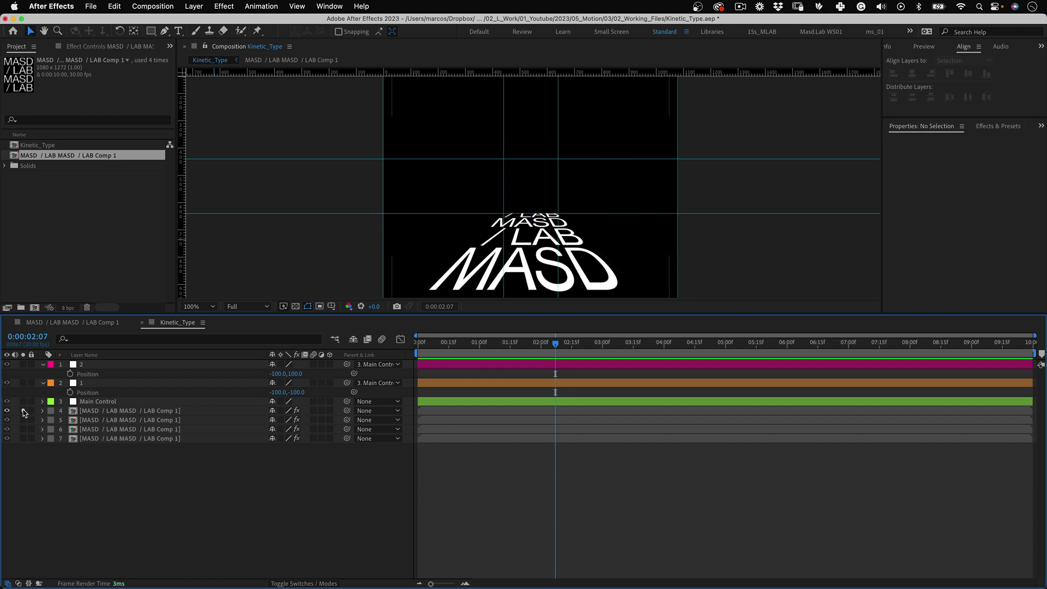
{"action": "left_click", "coordinate": [194, 6]}
{"action": "mouse_move", "coordinate": [218, 22]}
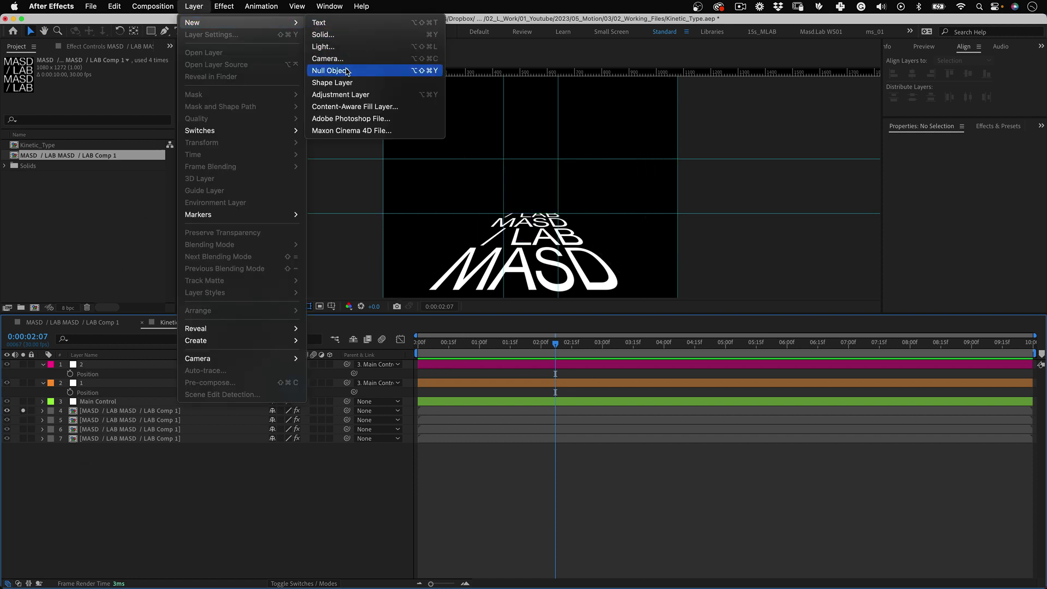
{"action": "left_click", "coordinate": [329, 71]}
{"action": "left_click", "coordinate": [193, 6]}
{"action": "left_click", "coordinate": [330, 71]}
Step: Rename the new null to 3 and give it a blue label
{"action": "left_click", "coordinate": [100, 374]}
{"action": "key", "text": "Return"}
{"action": "type", "text": "3"}
{"action": "key", "text": "Return"}
{"action": "left_click", "coordinate": [50, 373]}
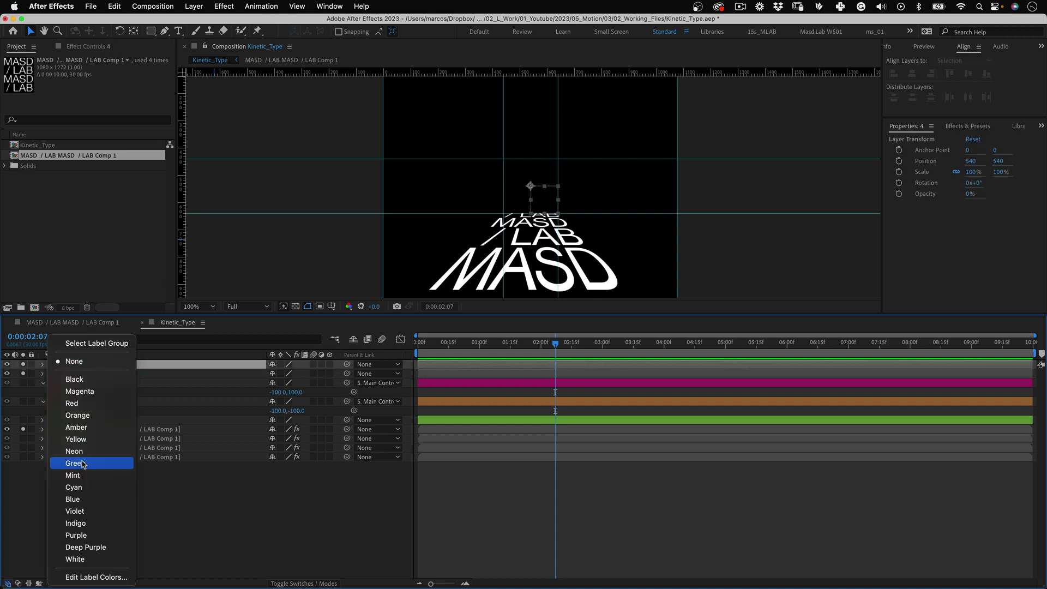
{"action": "left_click", "coordinate": [72, 499]}
{"action": "left_click", "coordinate": [81, 502]}
{"action": "left_click", "coordinate": [43, 383]}
{"action": "left_click", "coordinate": [43, 392]}
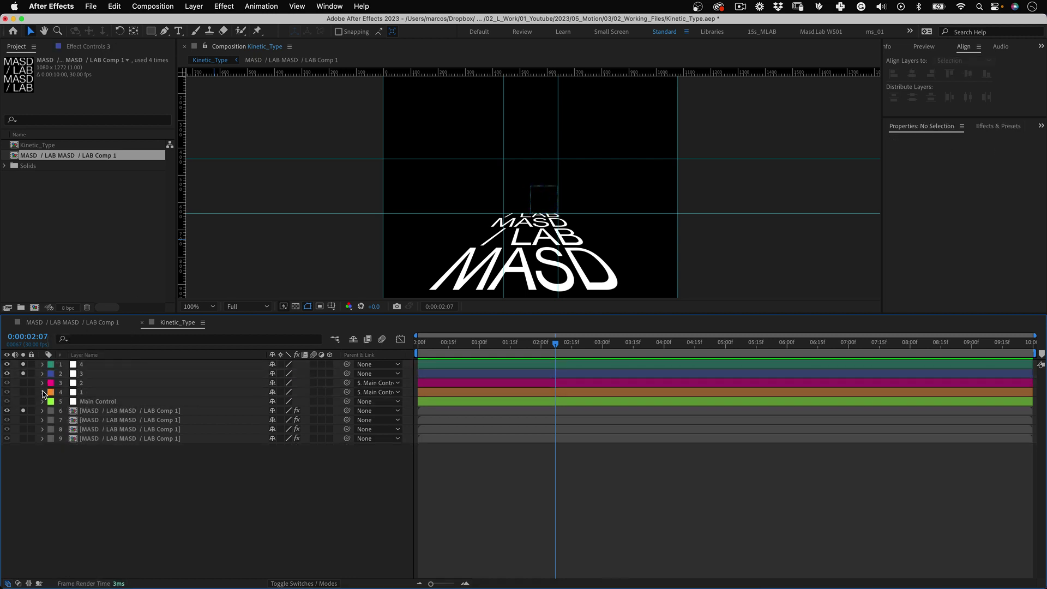
{"action": "left_click", "coordinate": [89, 375]}
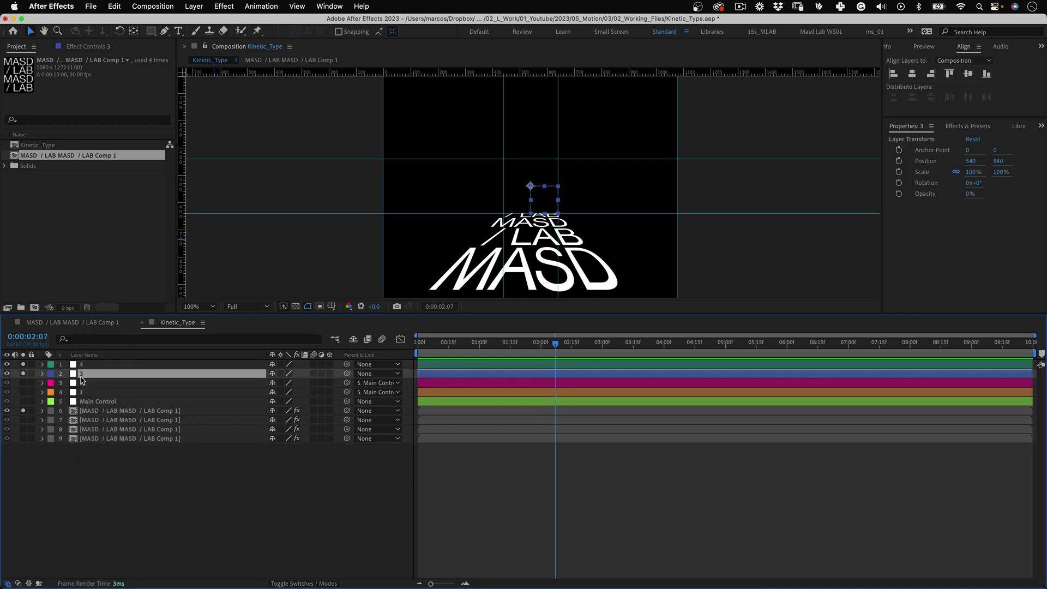
{"action": "left_click", "coordinate": [549, 204]}
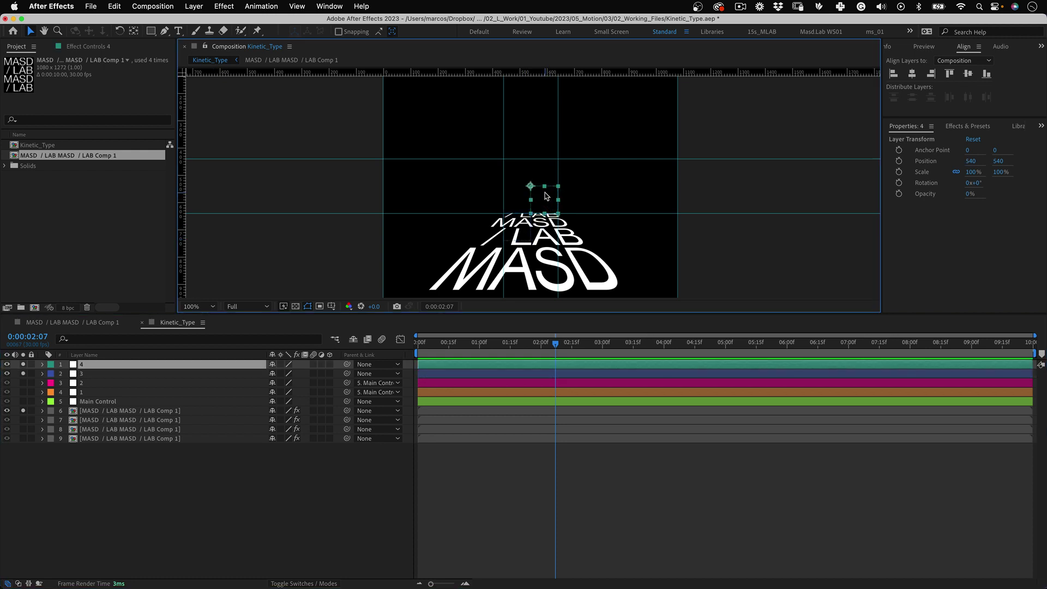
Step: Paste the corner-pin expression on layer 6's Upper Left corner and pick-whip it to null 3
{"action": "left_click", "coordinate": [98, 414]}
{"action": "key", "text": "e"}
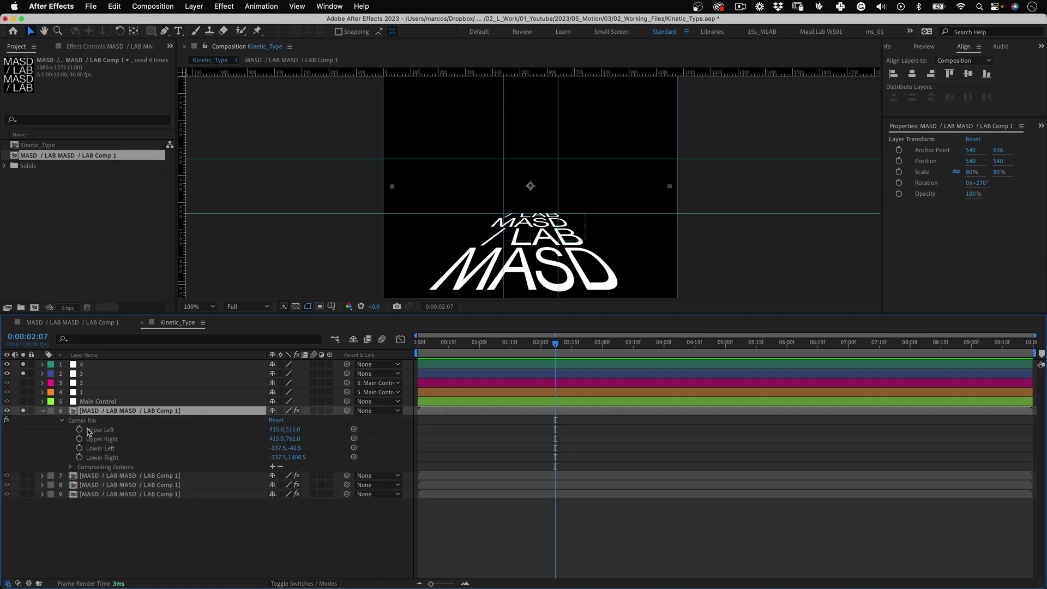
{"action": "left_click", "coordinate": [80, 430], "text": "alt"}
{"action": "key", "text": "cmd+v"}
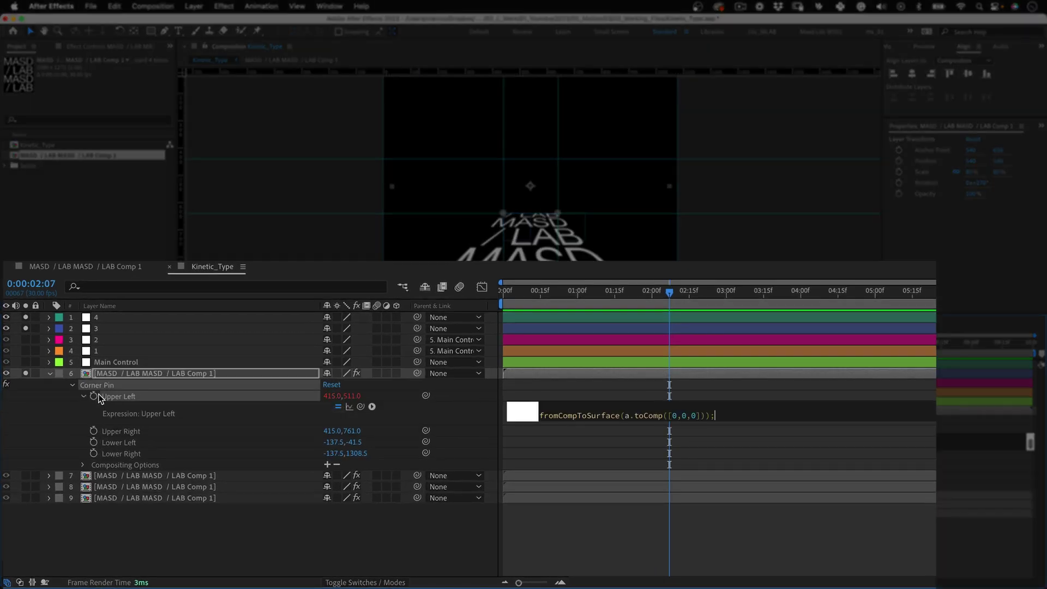
{"action": "left_click", "coordinate": [469, 500]}
{"action": "left_click", "coordinate": [656, 403]}
{"action": "key", "text": "super+c"}
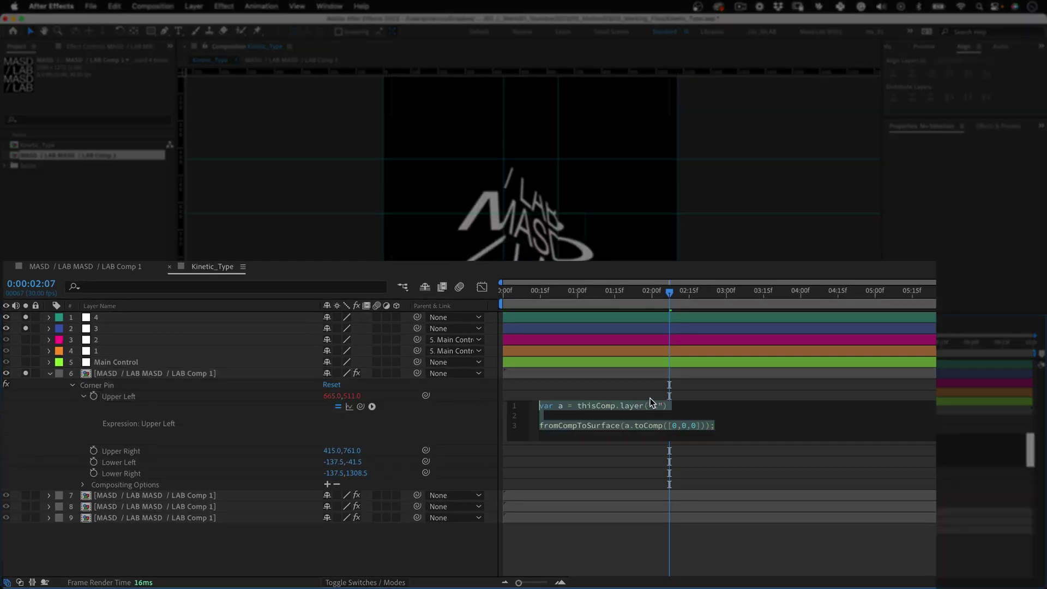
{"action": "left_click_drag", "start_coordinate": [667, 406], "coordinate": [576, 406]}
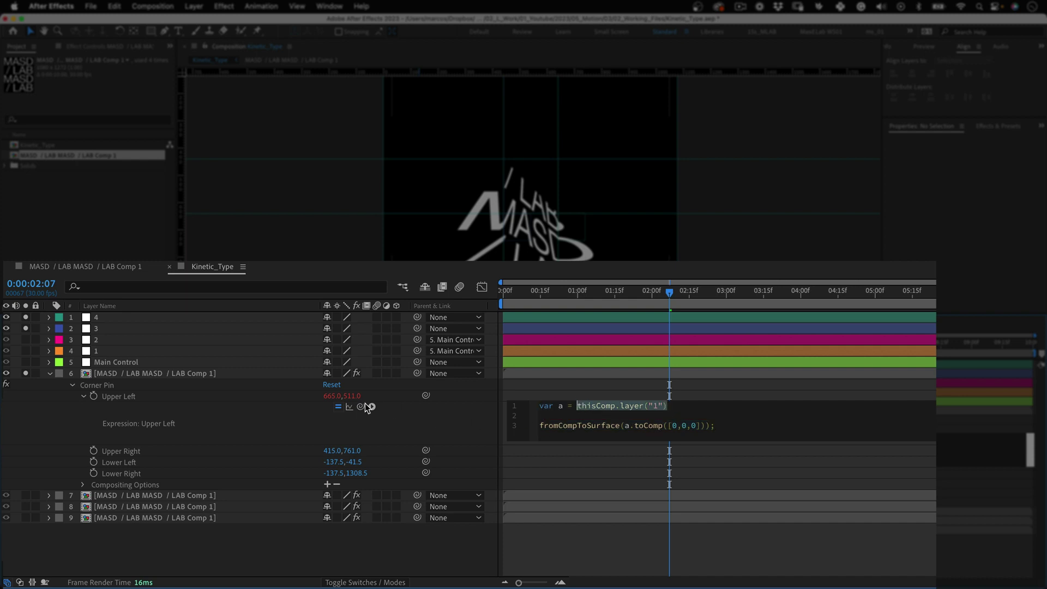
{"action": "left_click_drag", "start_coordinate": [361, 407], "coordinate": [126, 327]}
{"action": "left_click", "coordinate": [297, 548]}
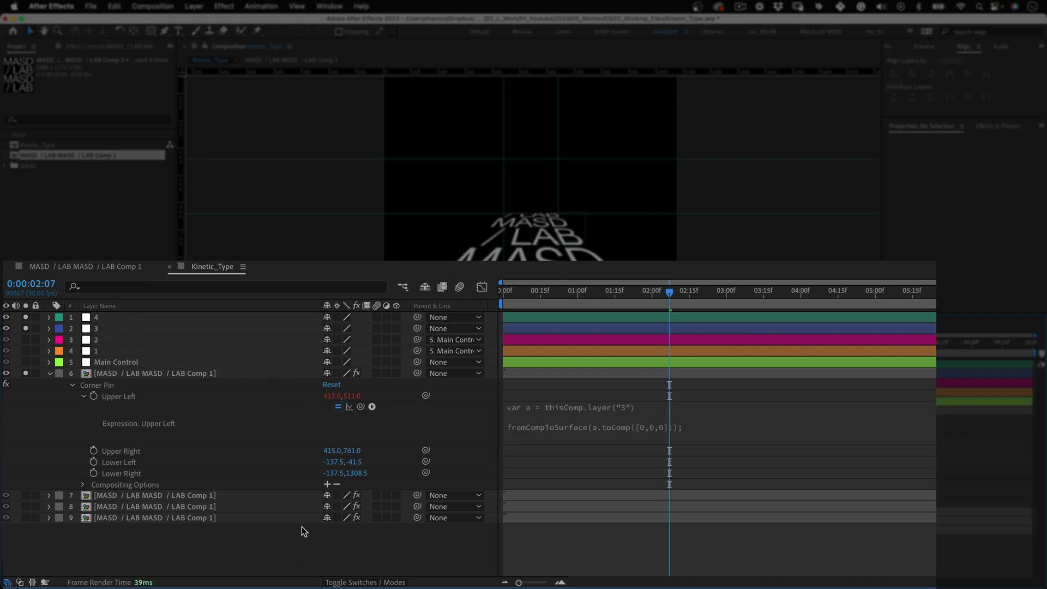
Step: Paste the expression on the Upper Right corner and pick-whip it to null 4
{"action": "left_click", "coordinate": [94, 451], "text": "alt"}
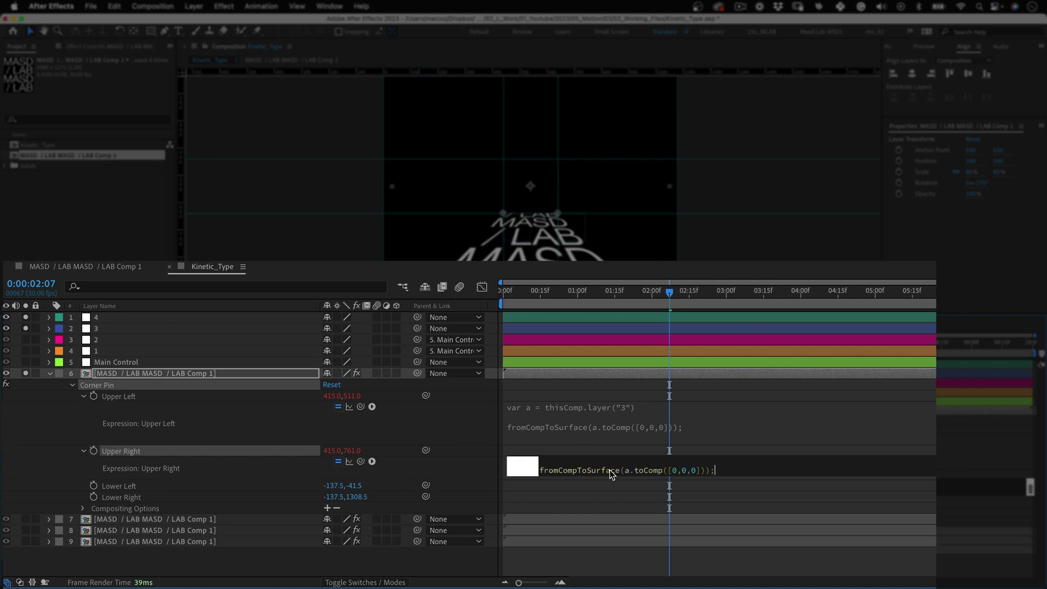
{"action": "key", "text": "super+v"}
{"action": "left_click_drag", "start_coordinate": [665, 460], "coordinate": [581, 460]}
{"action": "left_click_drag", "start_coordinate": [360, 461], "coordinate": [111, 322]}
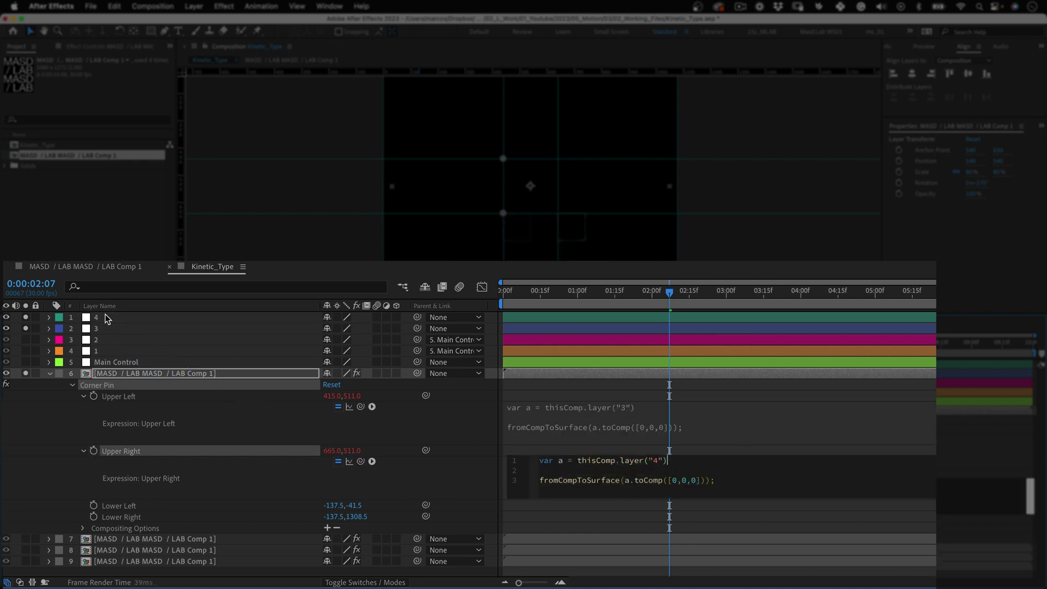
{"action": "left_click", "coordinate": [55, 465]}
Step: Parent nulls 3 and 4 to Main Control and unsolo all the text layers
{"action": "left_click", "coordinate": [164, 317]}
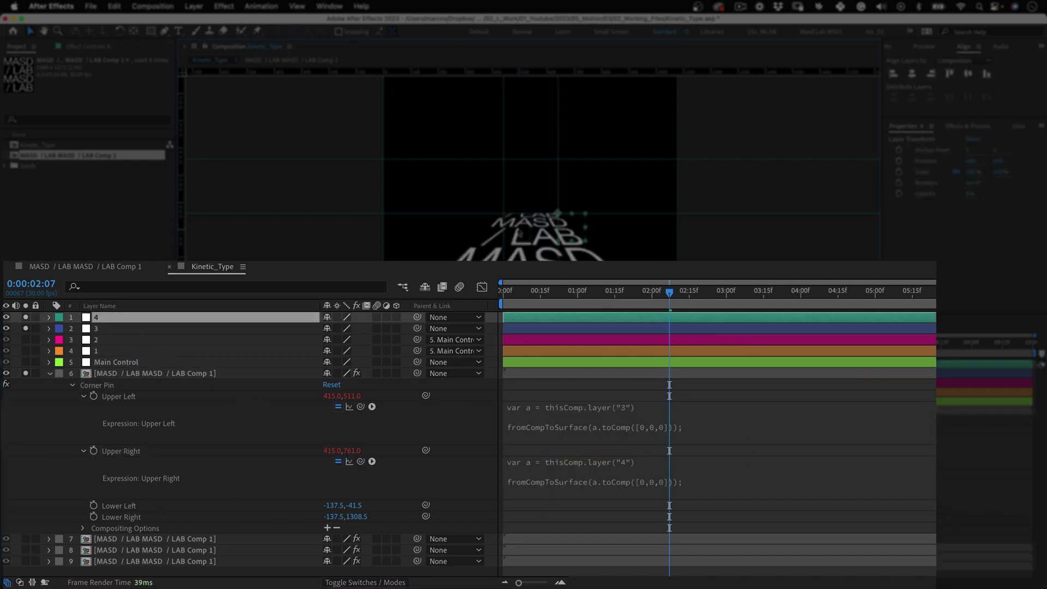
{"action": "left_click", "coordinate": [411, 328], "text": "shift"}
{"action": "left_click", "coordinate": [49, 373]}
{"action": "left_click_drag", "start_coordinate": [417, 317], "coordinate": [125, 360]}
{"action": "left_click", "coordinate": [90, 422]}
{"action": "left_click_drag", "start_coordinate": [25, 317], "coordinate": [25, 372]}
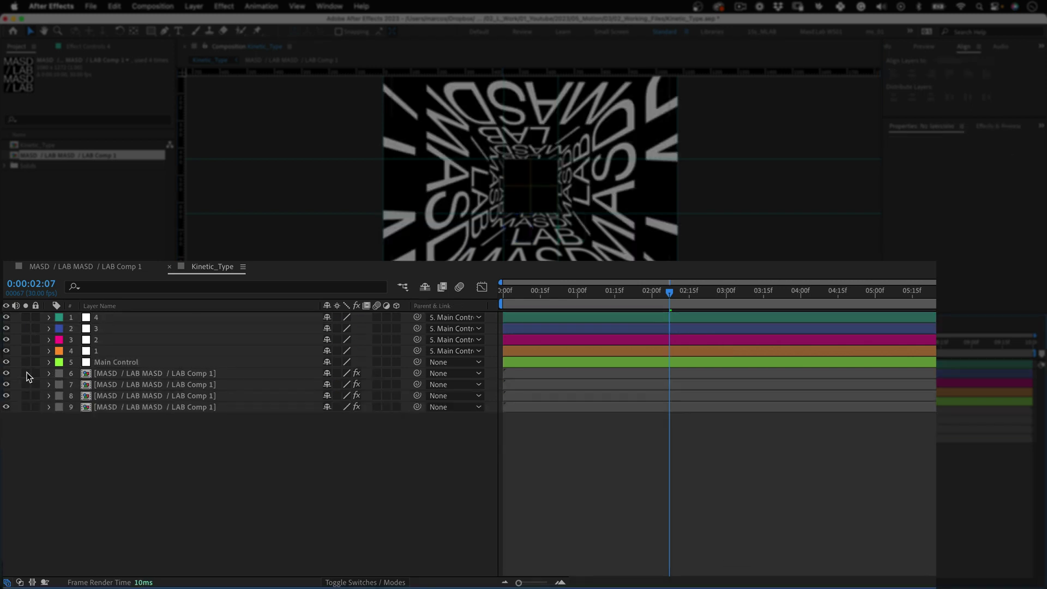
Step: Select comp layer 7 and solo it to view only its text
{"action": "key", "text": "super+shift+4"}
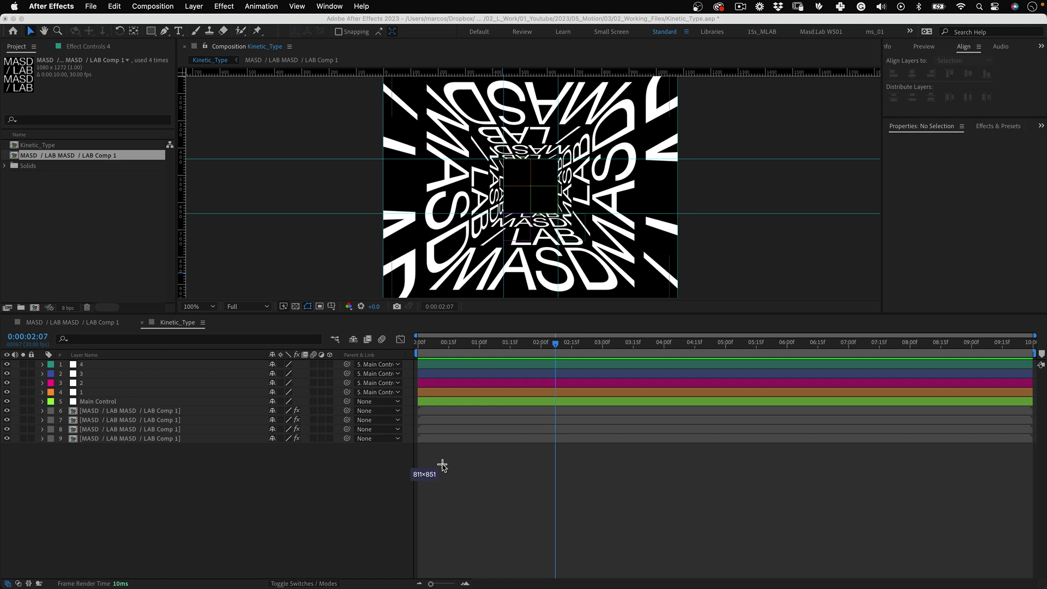
{"action": "key", "text": "Escape"}
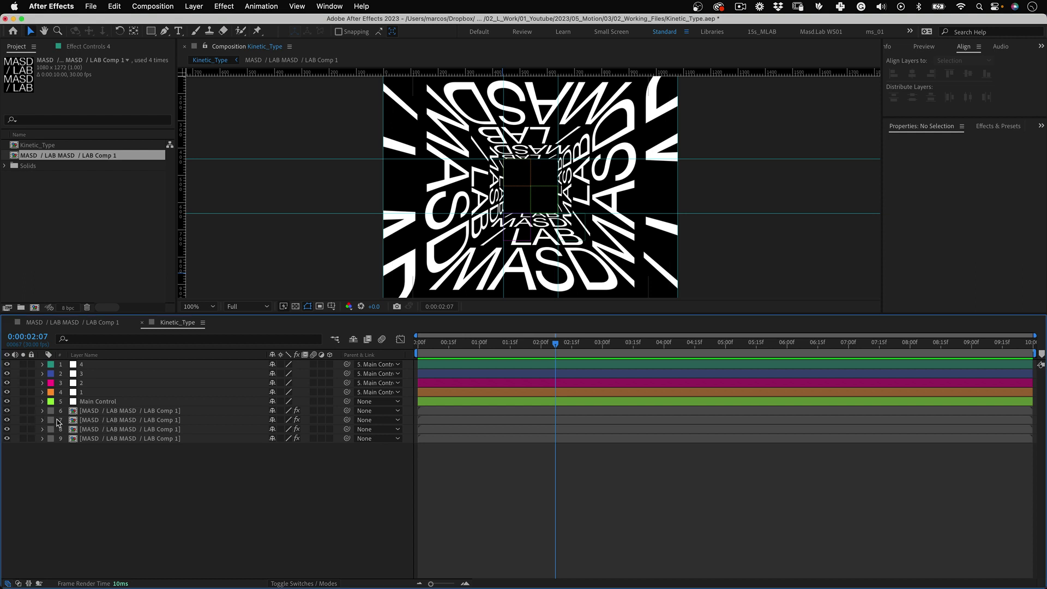
{"action": "left_click", "coordinate": [90, 421]}
{"action": "left_click", "coordinate": [23, 419]}
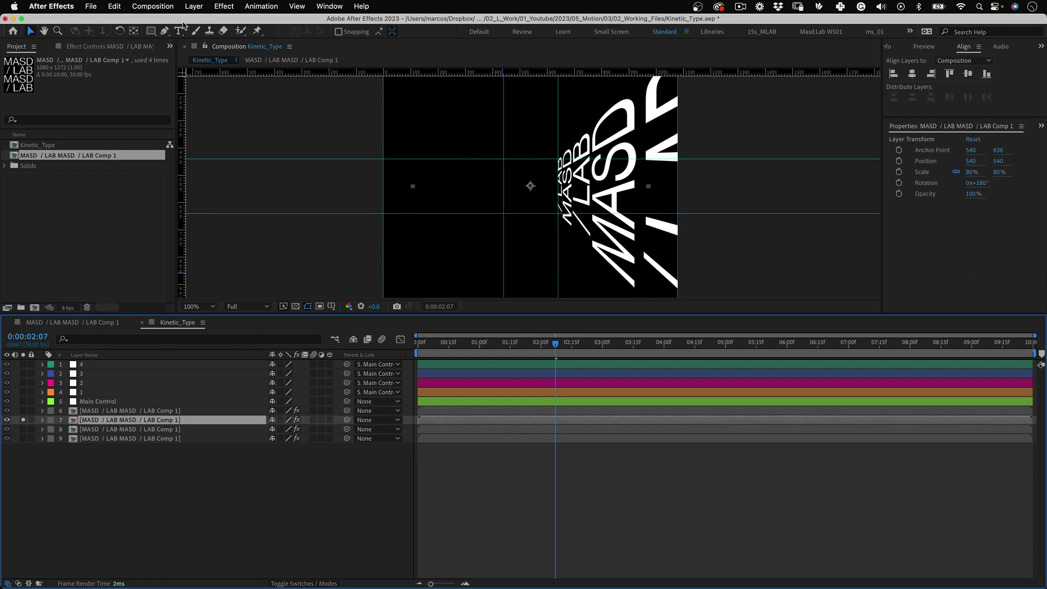
Step: Add a new null object to drive layer 7's corners
{"action": "left_click", "coordinate": [193, 6]}
{"action": "mouse_move", "coordinate": [229, 22]}
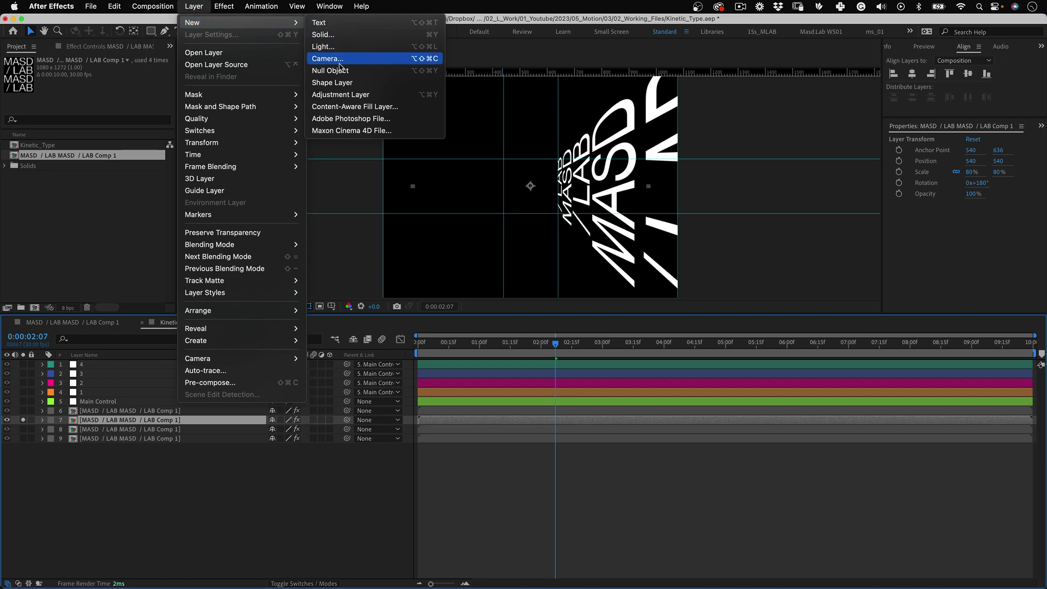
{"action": "left_click", "coordinate": [330, 70]}
{"action": "left_click", "coordinate": [194, 6]}
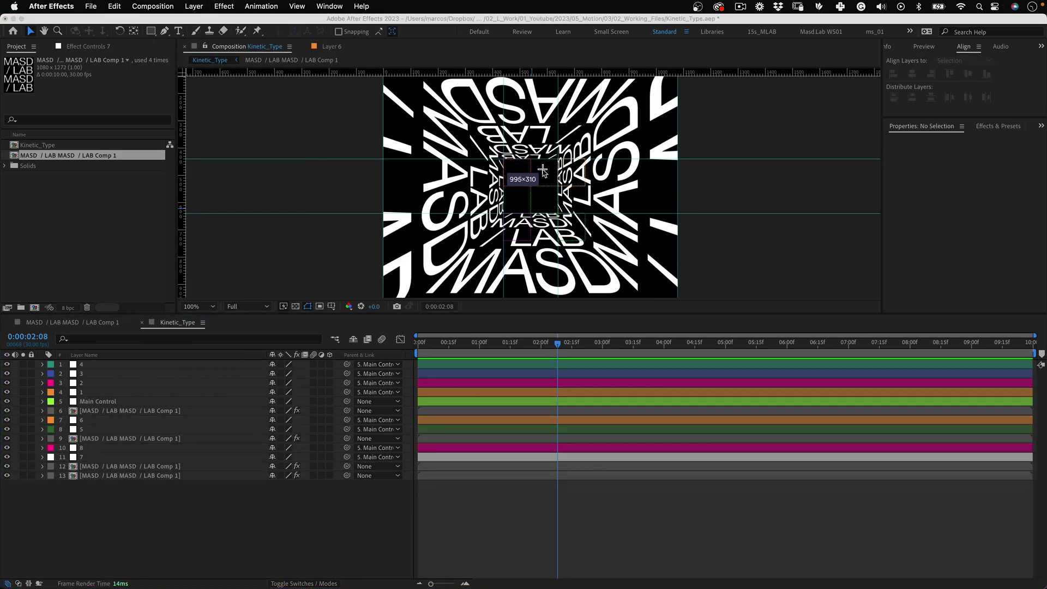
{"action": "key", "text": "Escape"}
Step: Select the corner null layers and lock them
{"action": "left_click", "coordinate": [543, 183]}
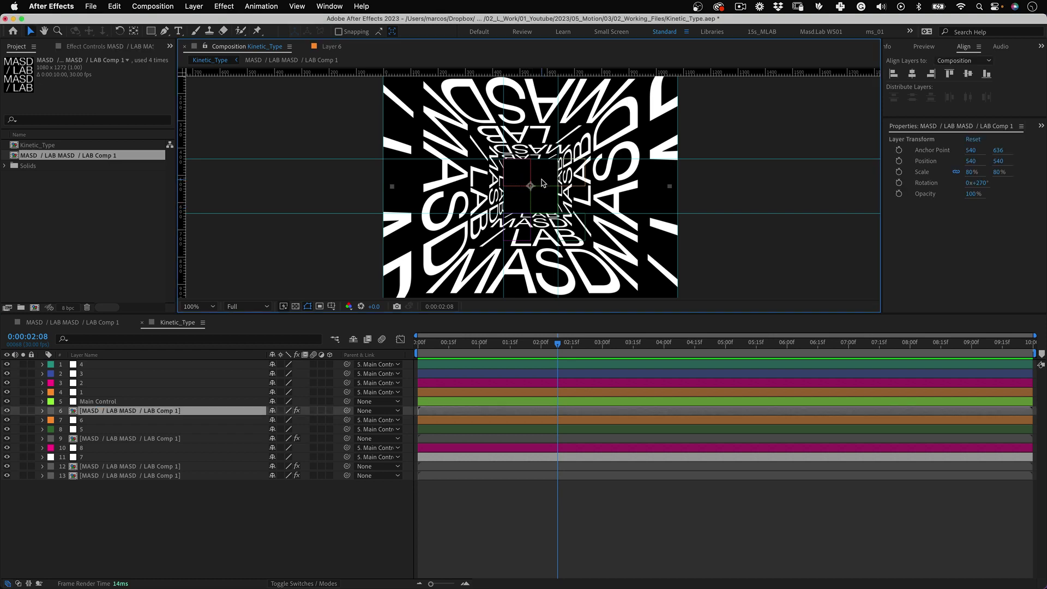
{"action": "key", "text": "z"}
{"action": "left_click", "coordinate": [543, 184], "text": "alt"}
{"action": "left_click", "coordinate": [543, 185]}
{"action": "key", "text": "v"}
{"action": "left_click", "coordinate": [79, 457], "text": "super"}
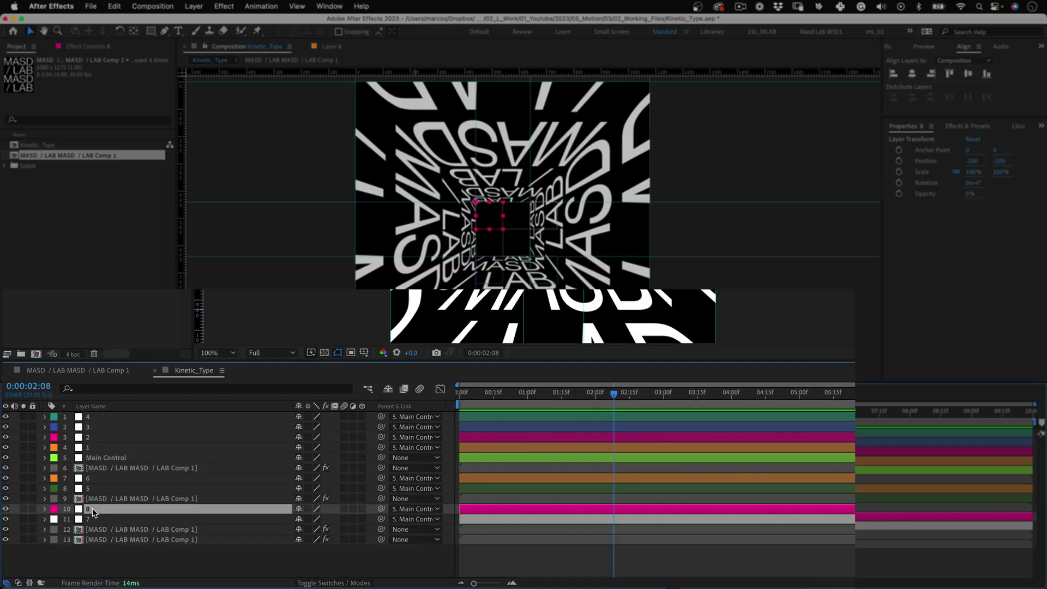
{"action": "left_click", "coordinate": [78, 448], "text": "super"}
{"action": "left_click", "coordinate": [81, 429], "text": "super"}
{"action": "left_click", "coordinate": [82, 420], "text": "super"}
{"action": "left_click", "coordinate": [82, 392], "text": "super"}
{"action": "left_click", "coordinate": [82, 365], "text": "shift+super"}
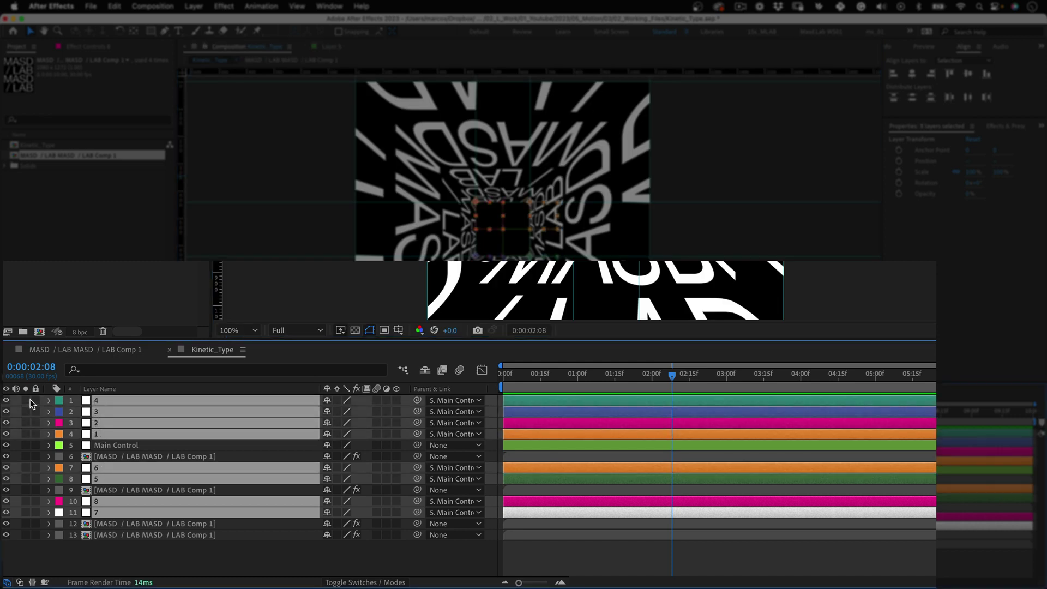
{"action": "key", "text": "super+l"}
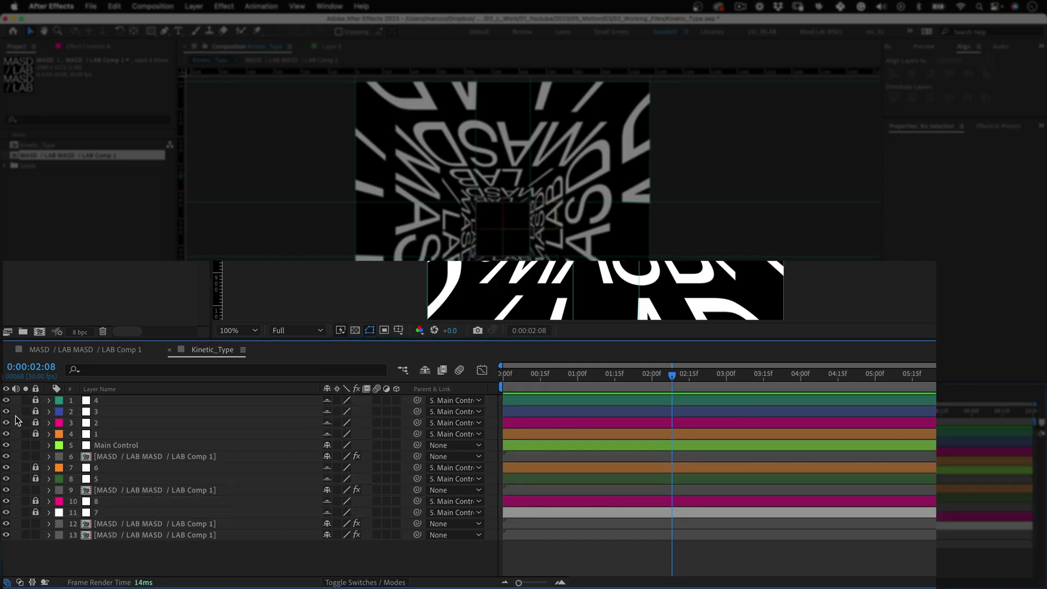
Step: Mark the locked nulls shy, hide shy layers, and lock the four MASD / LAB comp layers
{"action": "left_click_drag", "start_coordinate": [6, 400], "coordinate": [6, 512]}
{"action": "left_click", "coordinate": [81, 444]}
{"action": "left_click", "coordinate": [425, 370]}
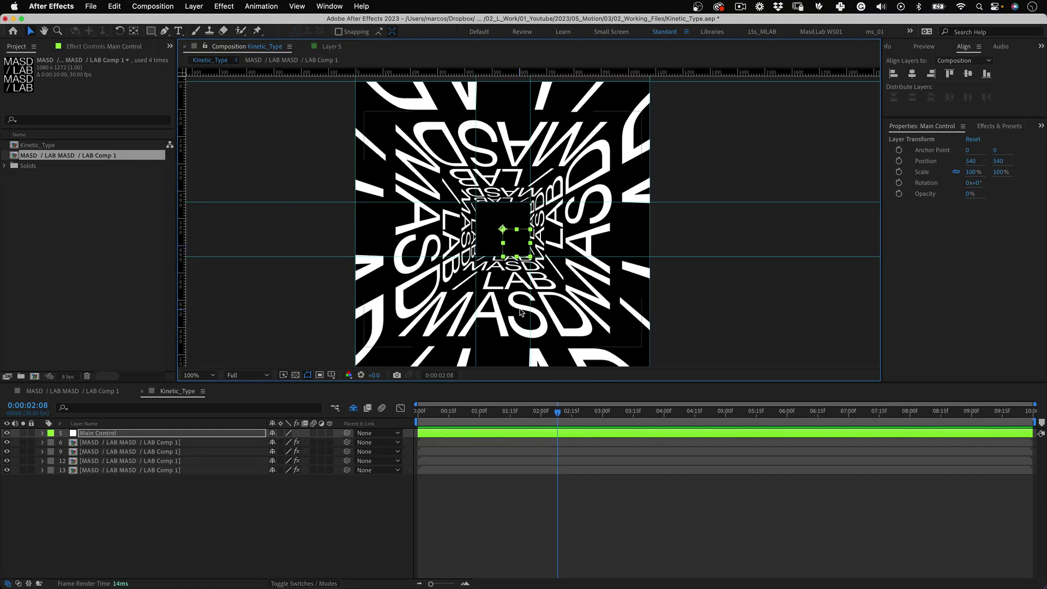
{"action": "left_click_drag", "start_coordinate": [31, 442], "coordinate": [32, 470]}
{"action": "left_click", "coordinate": [619, 501]}
{"action": "left_click", "coordinate": [461, 414]}
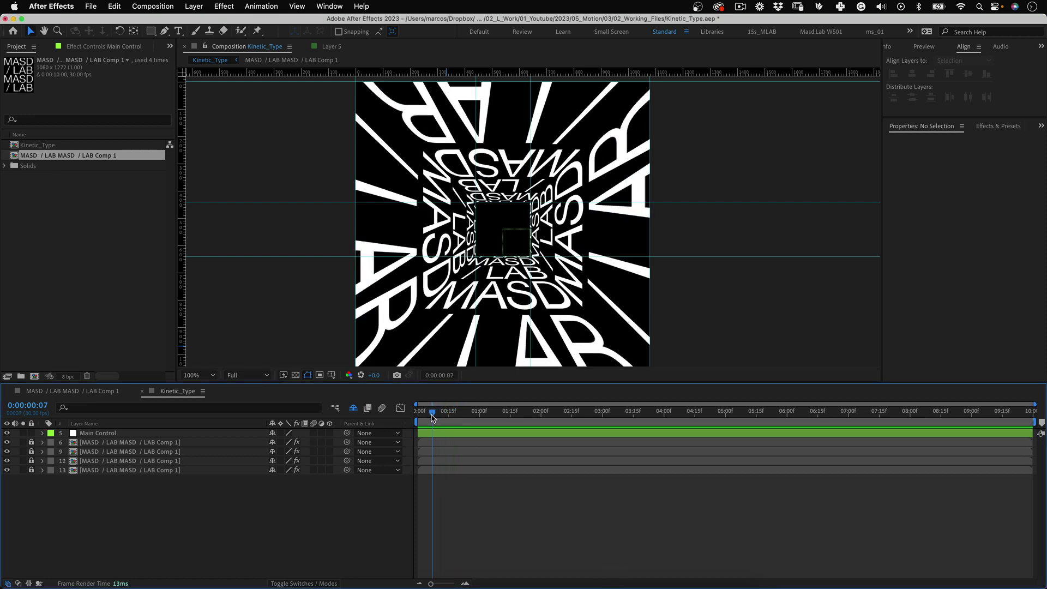
Step: Keyframe Main Control's Position from frame 0, moving it around the tunnel over time
{"action": "left_click_drag", "start_coordinate": [430, 417], "coordinate": [418, 419]}
{"action": "left_click", "coordinate": [427, 434]}
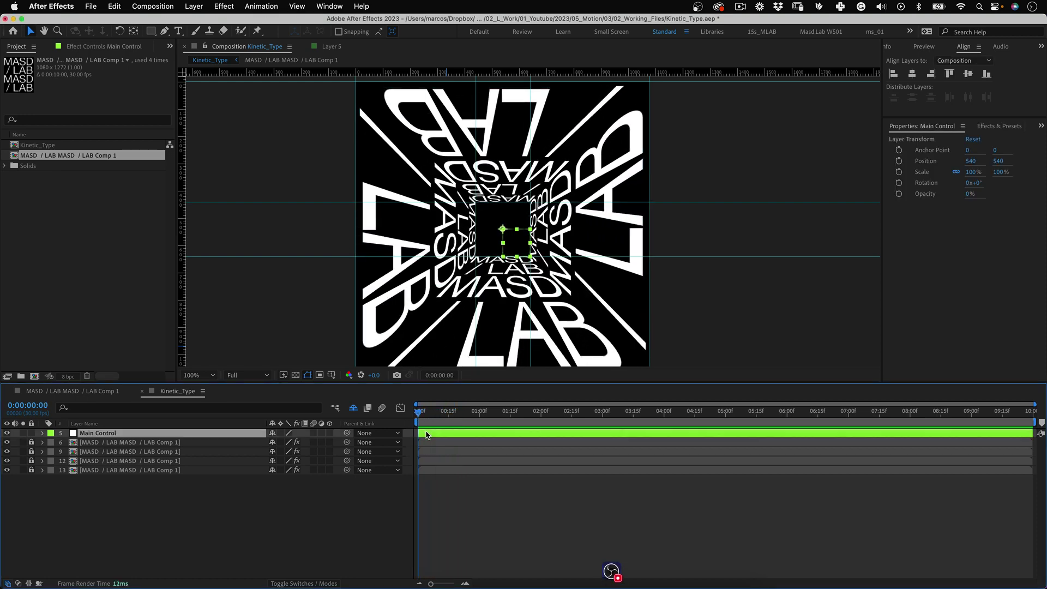
{"action": "key", "text": "p"}
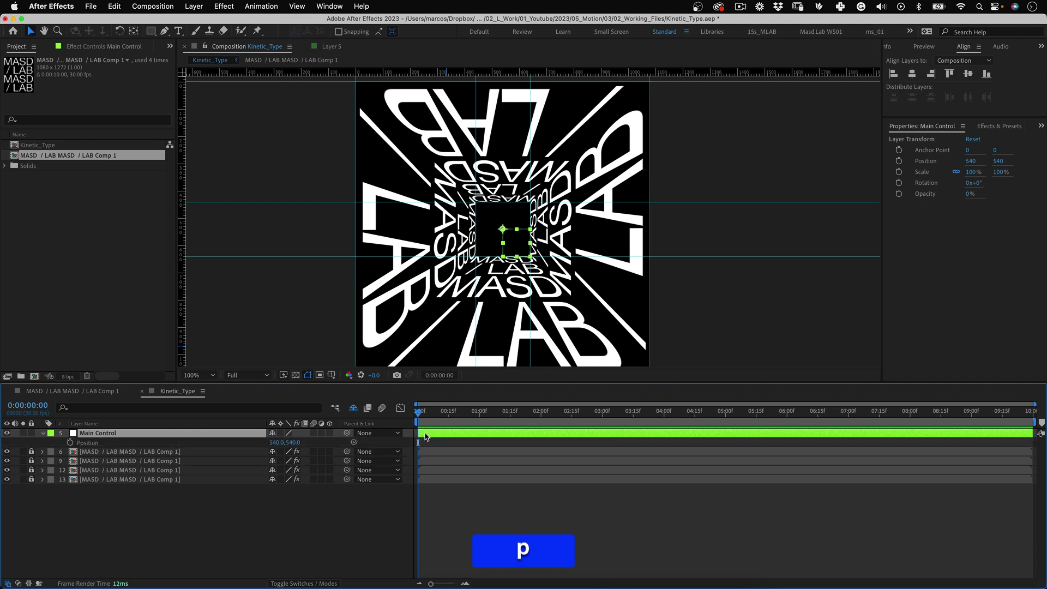
{"action": "left_click", "coordinate": [71, 443]}
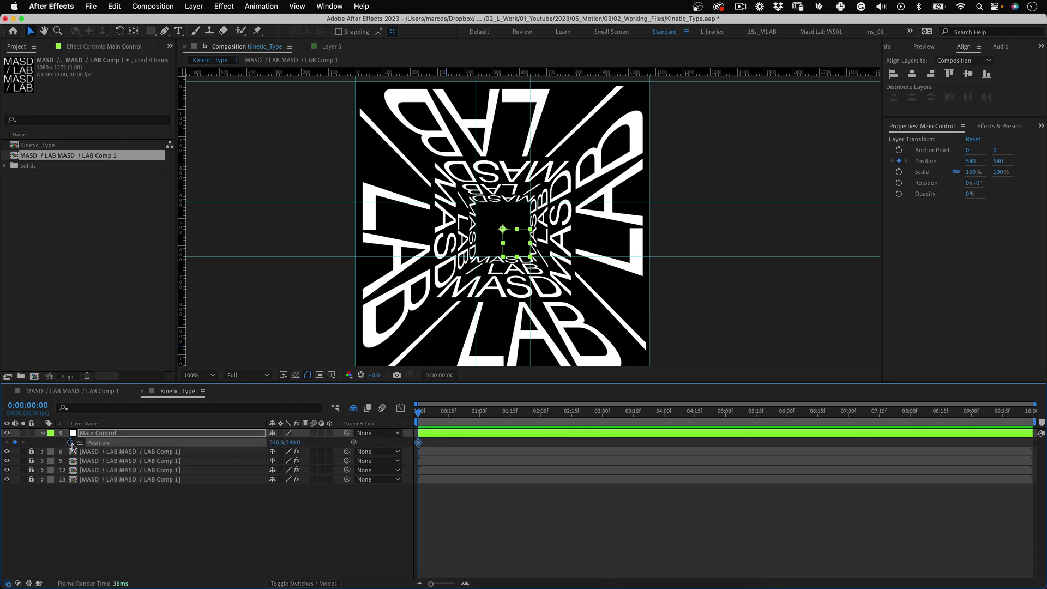
{"action": "left_click_drag", "start_coordinate": [438, 416], "coordinate": [483, 416]}
{"action": "left_click_drag", "start_coordinate": [509, 252], "coordinate": [556, 200]}
{"action": "key", "text": "shift+Page_Down"}
{"action": "key", "text": "shift+Page_Down"}
{"action": "key", "text": "shift+Page_Down"}
{"action": "key", "text": "shift+Page_Down"}
{"action": "key", "text": "shift+Page_Down"}
{"action": "key", "text": "shift+Page_Down"}
{"action": "key", "text": "shift+Page_Down"}
{"action": "key", "text": "shift+Page_Down"}
{"action": "key", "text": "shift+Page_Down"}
{"action": "key", "text": "shift+Page_Down"}
{"action": "key", "text": "shift+Page_Down"}
{"action": "key", "text": "shift+Page_Down"}
{"action": "key", "text": "shift+Page_Down"}
{"action": "key", "text": "shift+Page_Down"}
{"action": "key", "text": "shift+Page_Down"}
{"action": "key", "text": "shift+Page_Down"}
{"action": "key", "text": "shift+Page_Down"}
{"action": "key", "text": "shift+Page_Down"}
{"action": "key", "text": "shift+Page_Down"}
{"action": "key", "text": "shift+Page_Down"}
{"action": "key", "text": "shift+Page_Down"}
{"action": "key", "text": "shift+Page_Down"}
{"action": "key", "text": "space"}
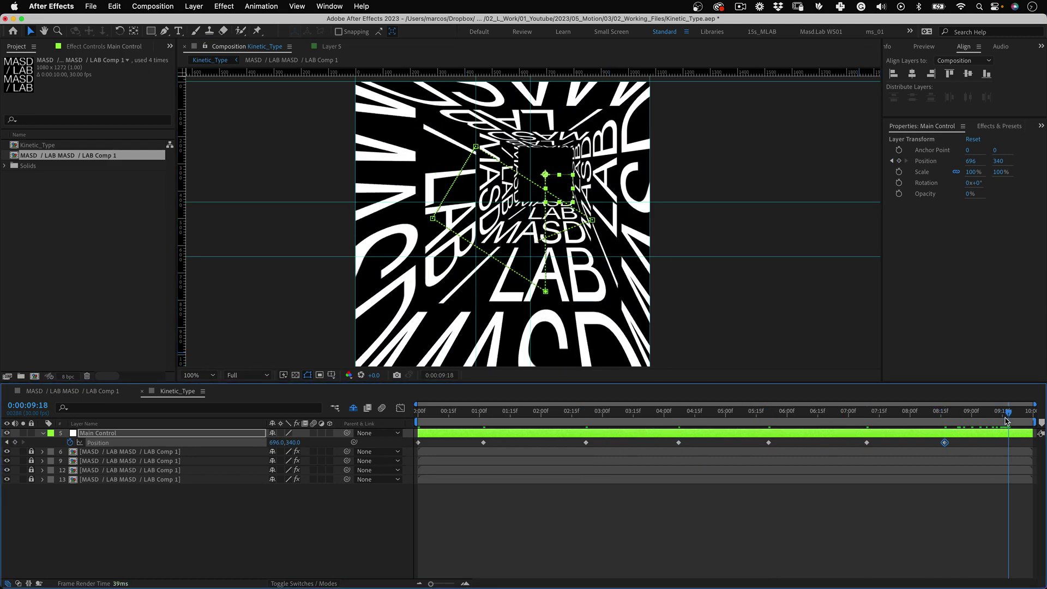
Step: Copy the first Position keyframe and paste it as the final keyframe at 9:29
{"action": "left_click", "coordinate": [422, 443]}
{"action": "key", "text": "super+c"}
{"action": "key", "text": "super+v"}
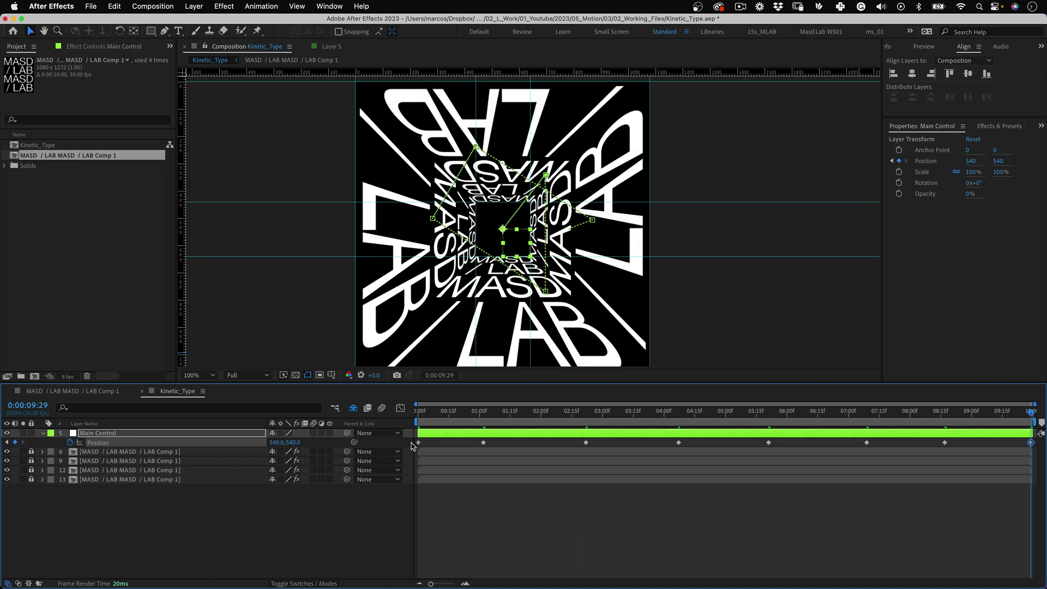
{"action": "left_click", "coordinate": [439, 493]}
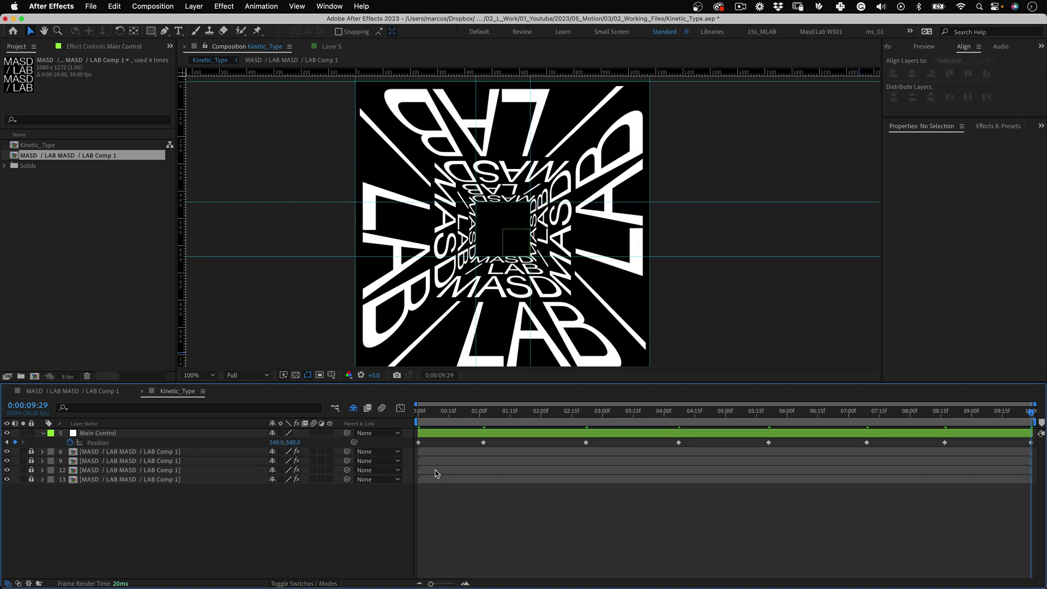
Step: Nudge the keyframe near 07:10 slightly earlier and the one near 08:15 later
{"action": "left_click", "coordinate": [586, 446]}
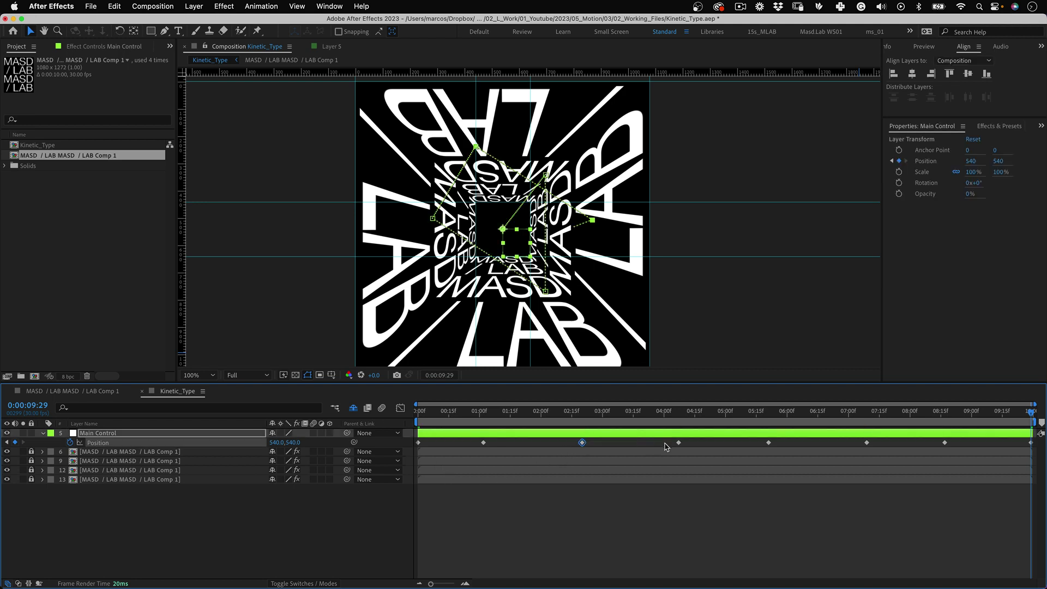
{"action": "left_click", "coordinate": [674, 443]}
{"action": "left_click", "coordinate": [768, 442]}
{"action": "left_click_drag", "start_coordinate": [867, 443], "coordinate": [863, 442]}
{"action": "left_click_drag", "start_coordinate": [944, 443], "coordinate": [949, 442]}
{"action": "left_click", "coordinate": [452, 507]}
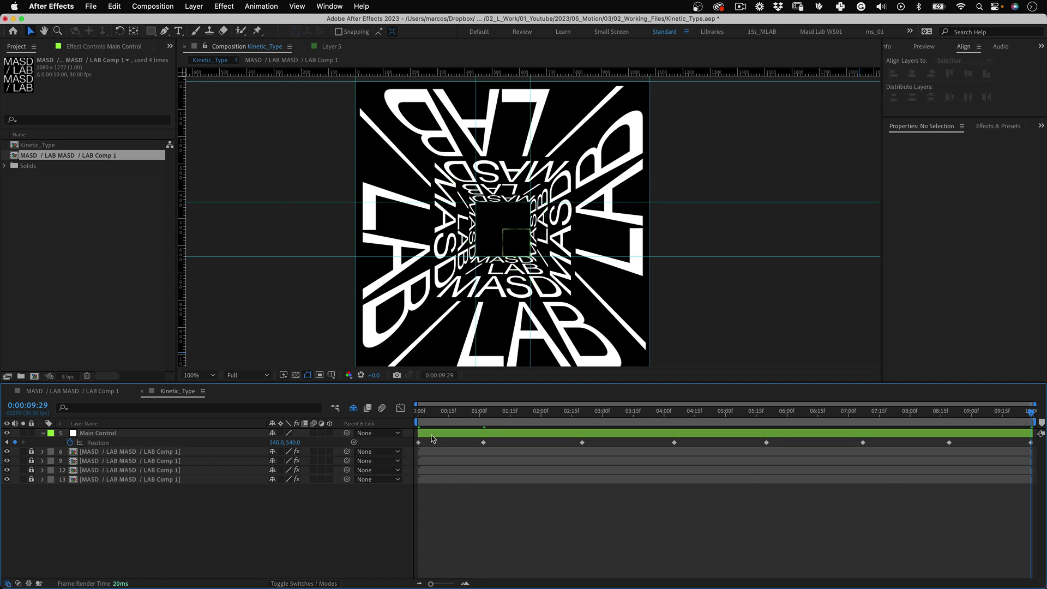
{"action": "left_click", "coordinate": [432, 434]}
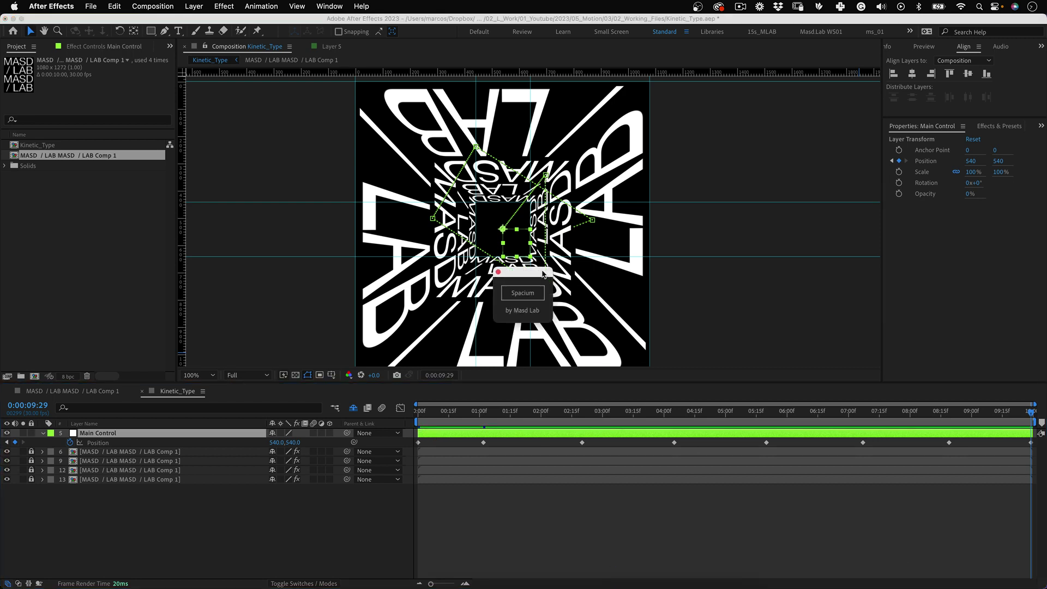
Step: Open Spacium, evenly respace the Position keyframes, and align the last one to the end
{"action": "left_click_drag", "start_coordinate": [553, 264], "coordinate": [776, 263]}
{"action": "left_click", "coordinate": [766, 284]}
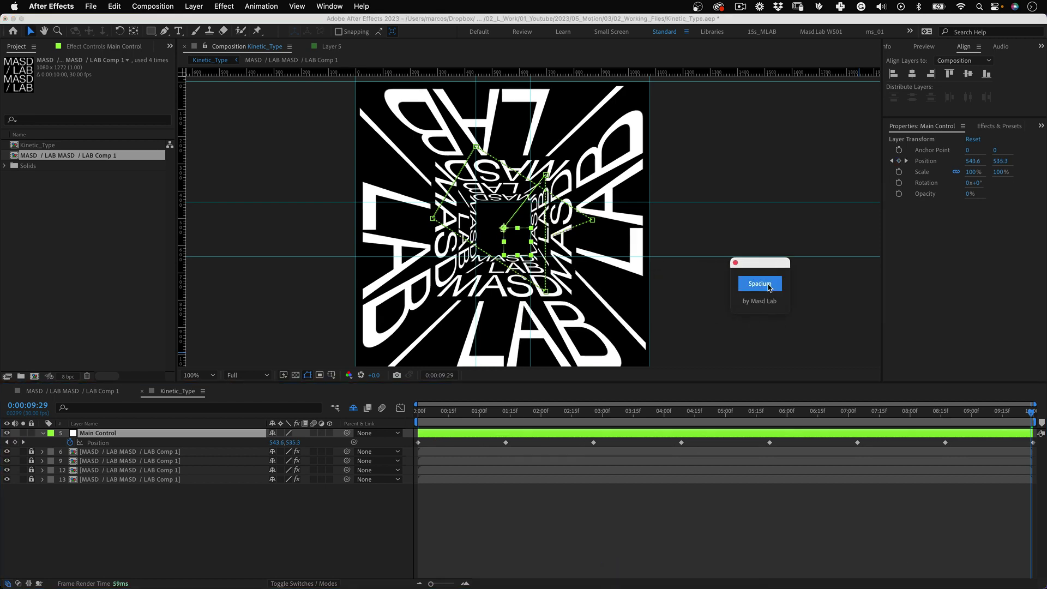
{"action": "left_click_drag", "start_coordinate": [1032, 442], "coordinate": [1030, 442]}
{"action": "key", "text": "space"}
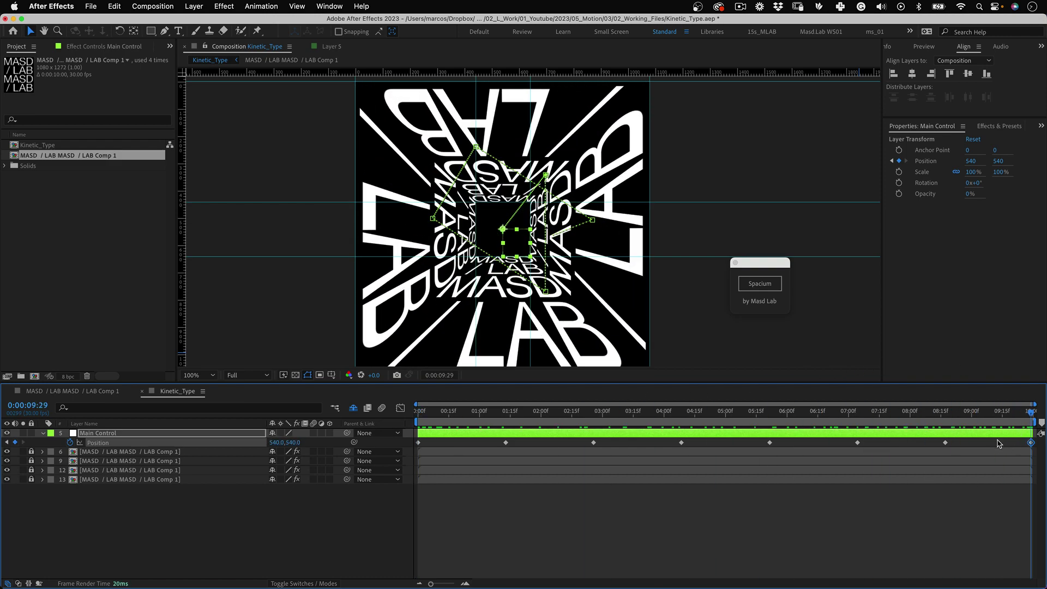
Step: Trim Main Control to about 5 seconds and respace the keyframes within it
{"action": "left_click_drag", "start_coordinate": [1033, 432], "coordinate": [727, 432]}
{"action": "left_click", "coordinate": [769, 288]}
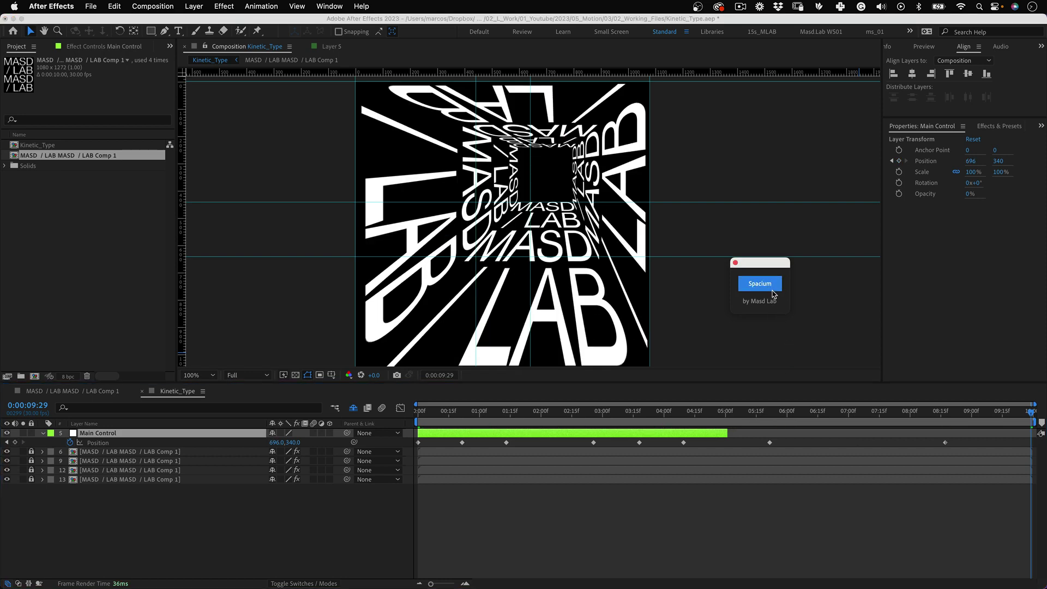
{"action": "left_click", "coordinate": [770, 290]}
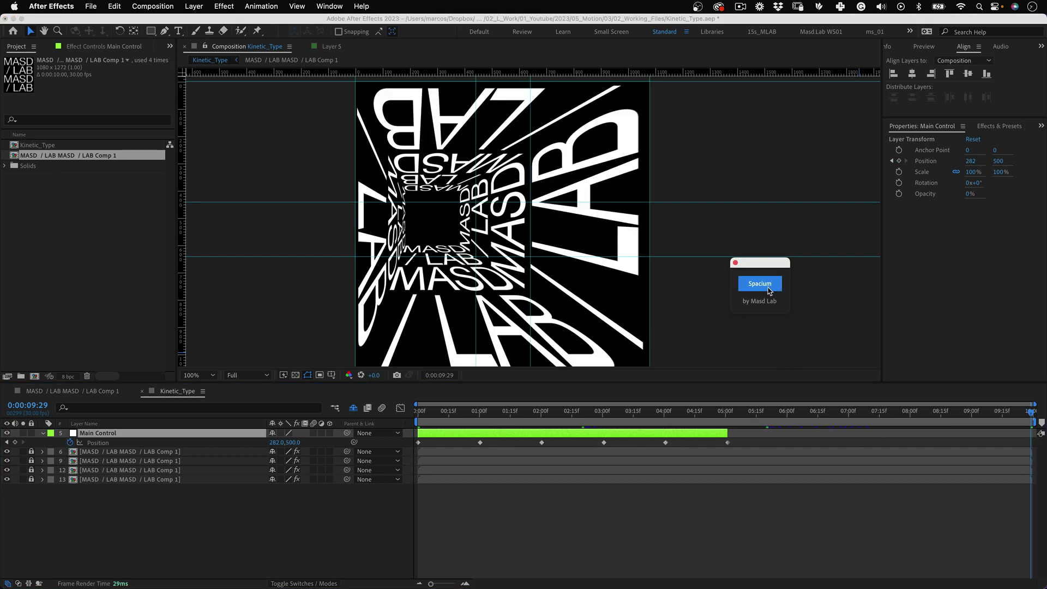
{"action": "left_click_drag", "start_coordinate": [426, 414], "coordinate": [725, 421]}
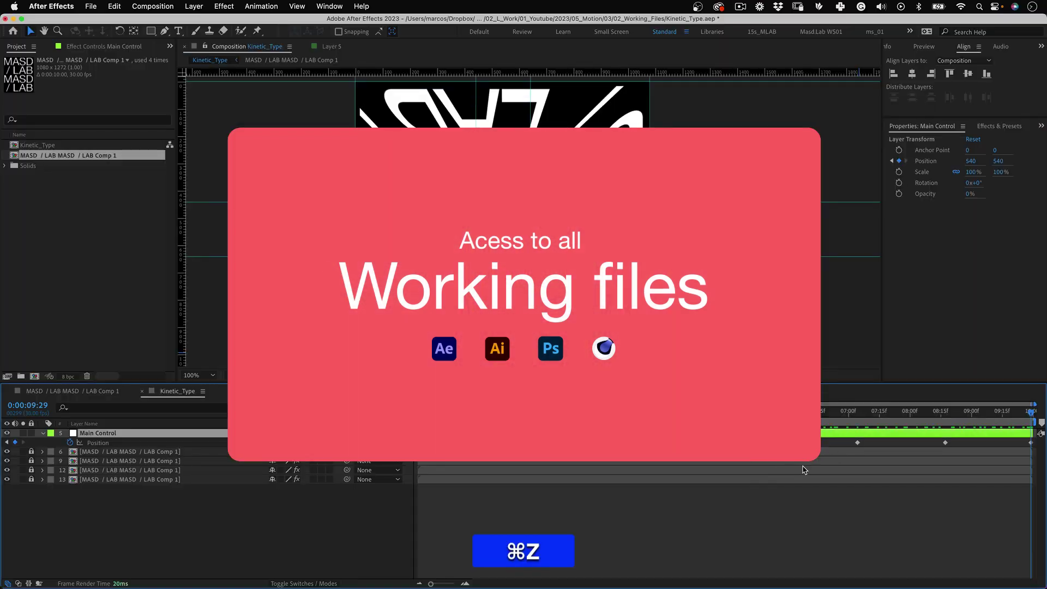
Step: Undo the keyframe shift and paste a 540,540 Position keyframe at 9:29
{"action": "key", "text": "space"}
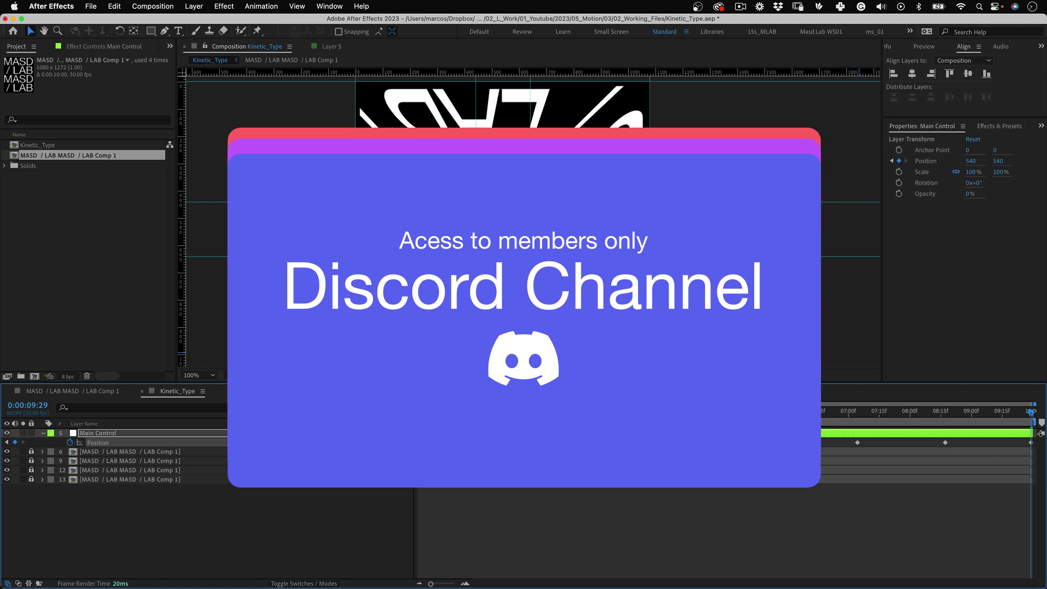
{"action": "left_click_drag", "start_coordinate": [858, 443], "coordinate": [988, 447]}
{"action": "key", "text": "super+z"}
{"action": "key", "text": "super+z"}
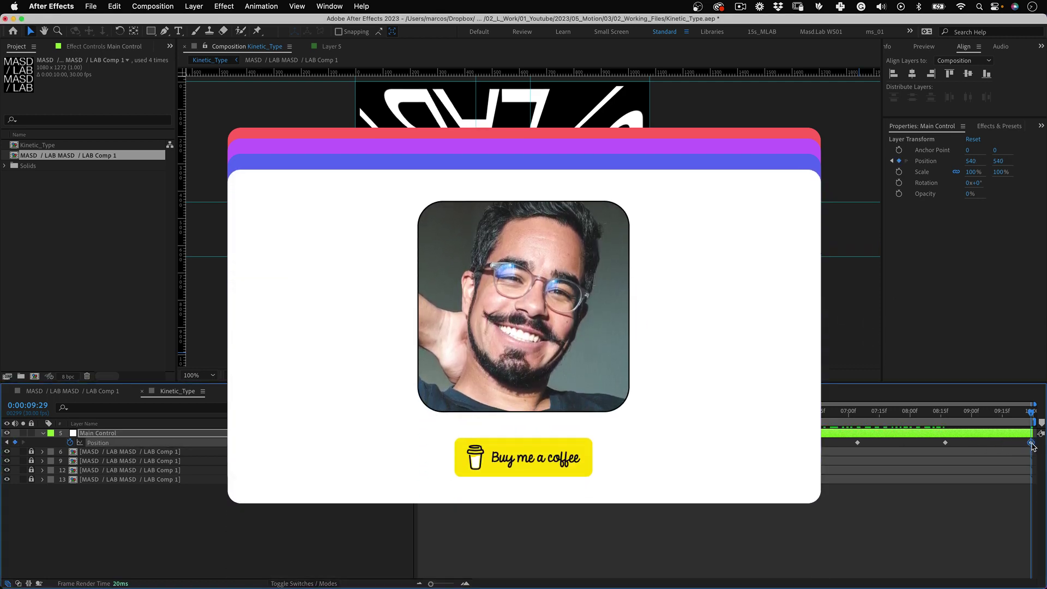
{"action": "key", "text": "super+v"}
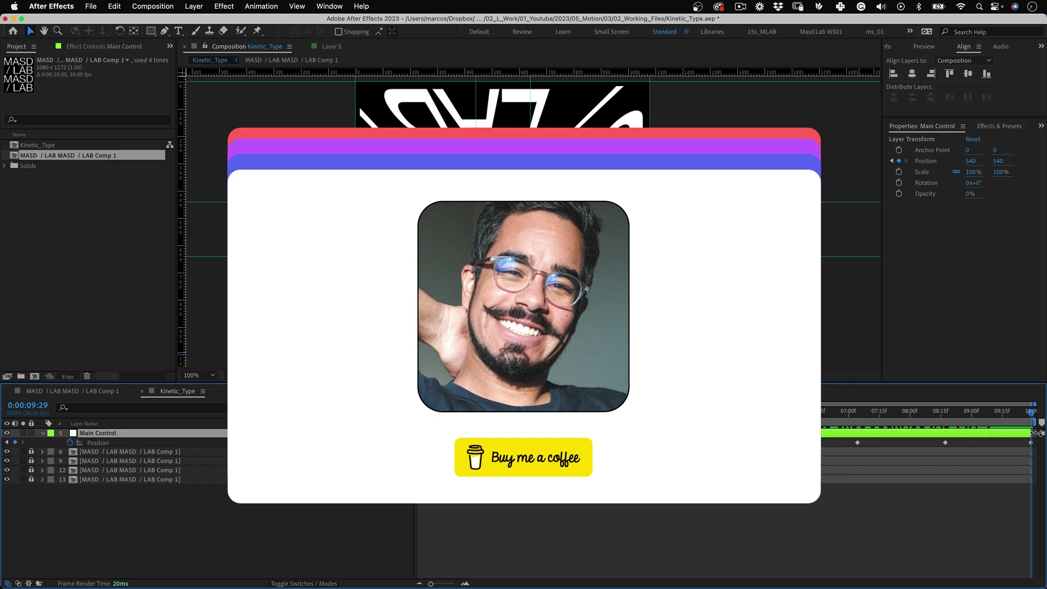
{"action": "key", "text": "space"}
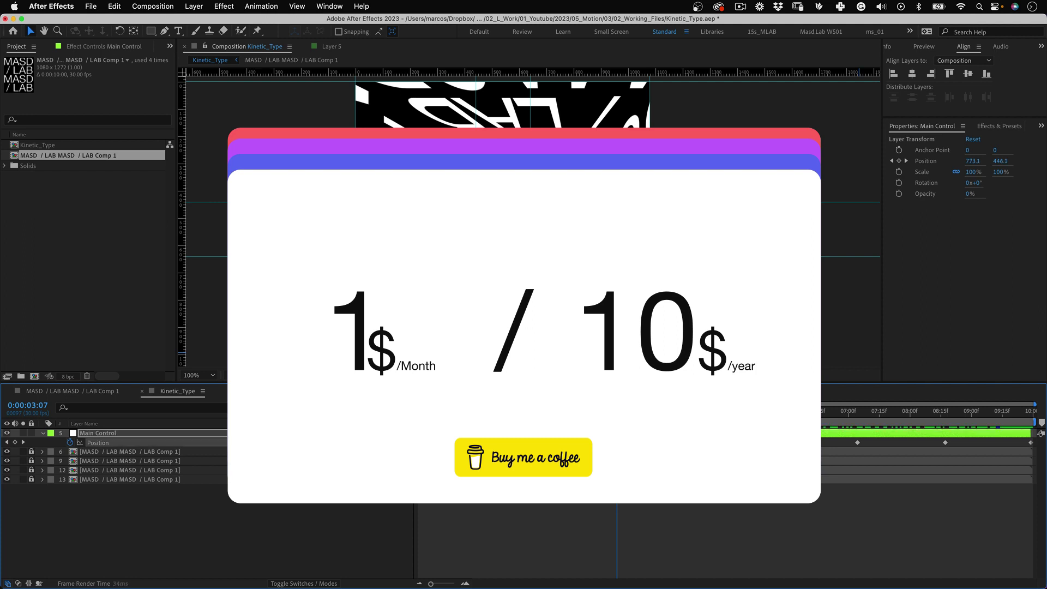
Step: Select the Position keyframes and space them evenly with Spacium
{"action": "left_click", "coordinate": [826, 442]}
{"action": "left_click_drag", "start_coordinate": [947, 443], "coordinate": [915, 442]}
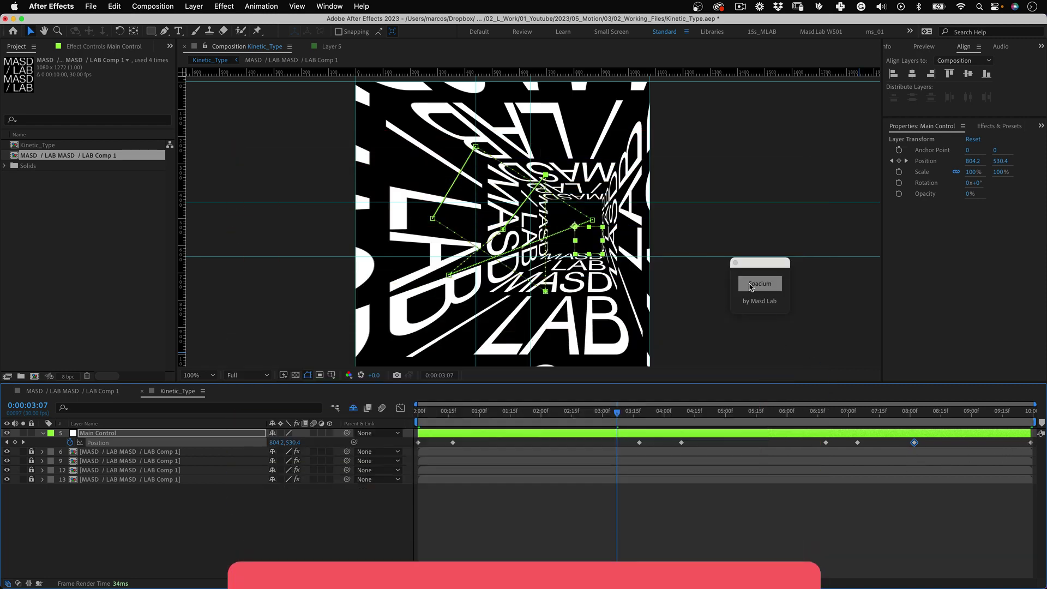
{"action": "left_click", "coordinate": [750, 285]}
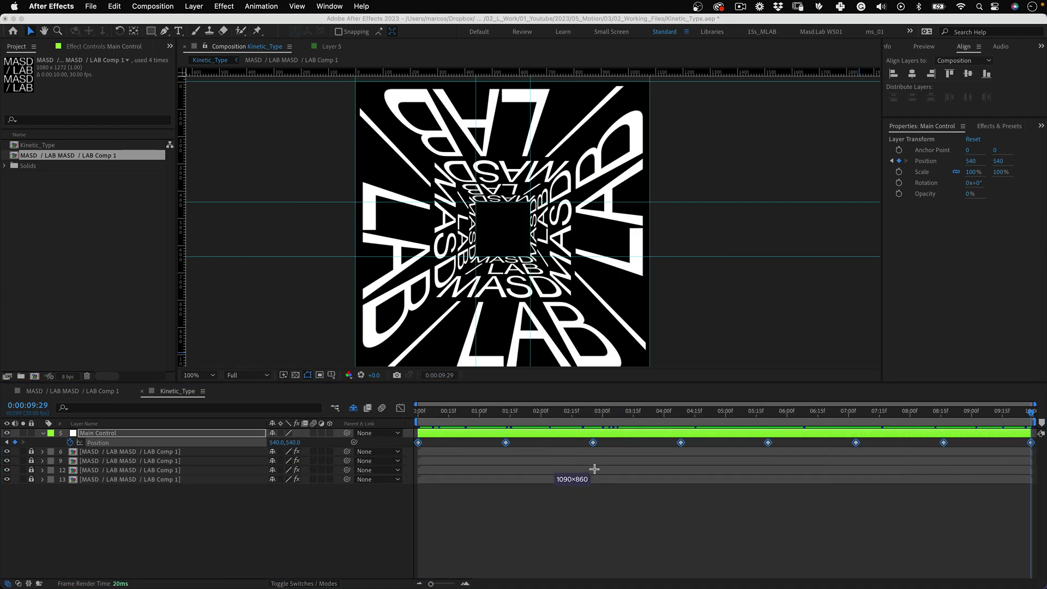
Step: Select all of Main Control's Position keyframes and close the Spacium panel
{"action": "key", "text": "v"}
{"action": "left_click", "coordinate": [676, 365]}
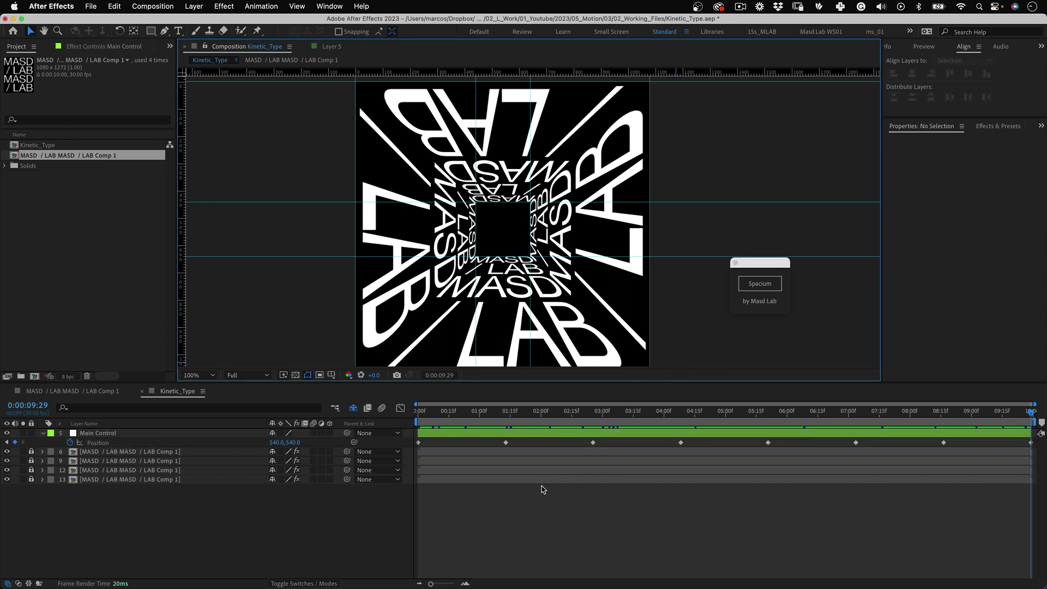
{"action": "left_click", "coordinate": [107, 443]}
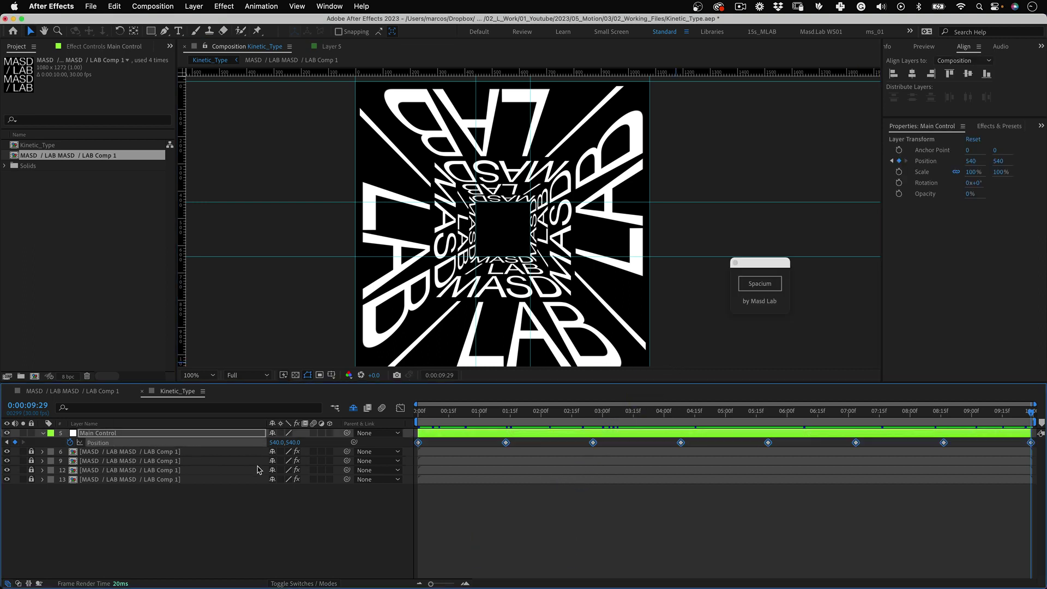
{"action": "left_click", "coordinate": [735, 263]}
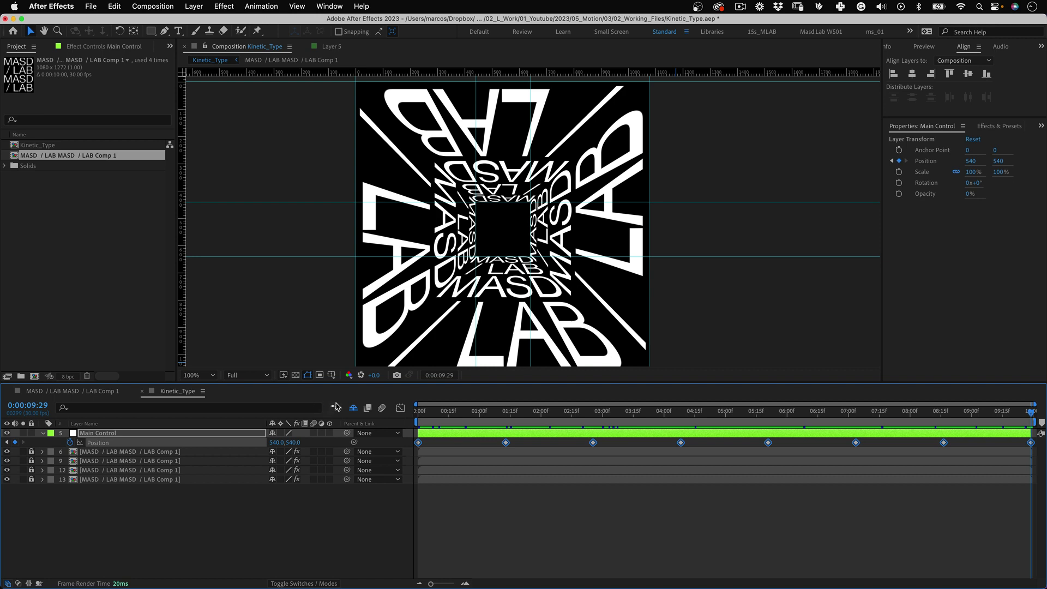
Step: Apply Easy Ease in the Graph Editor with stretched influence for sharp speed peaks, then preview
{"action": "left_click", "coordinate": [400, 408]}
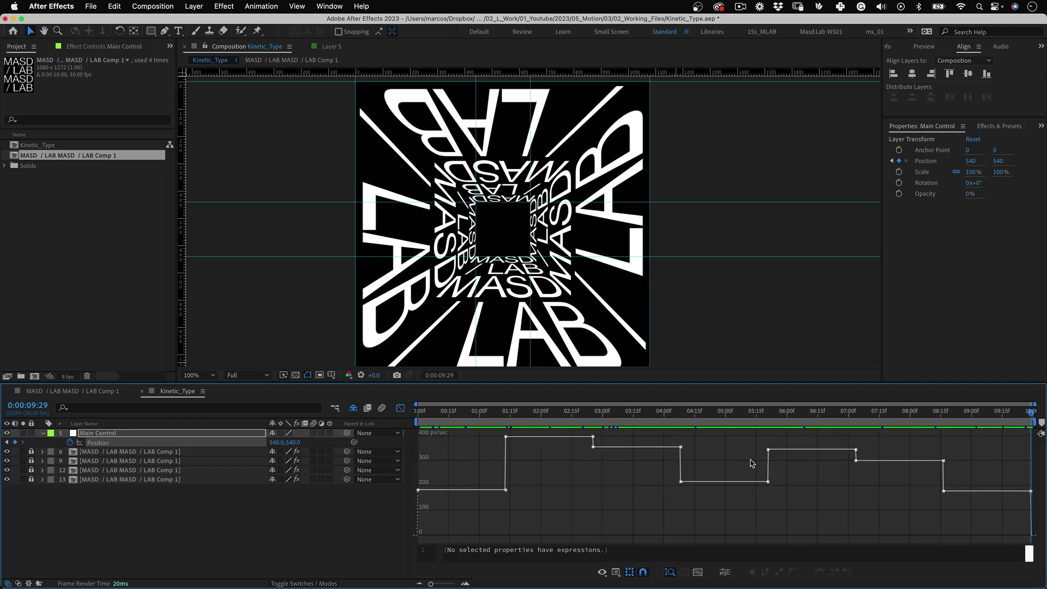
{"action": "left_click_drag", "start_coordinate": [968, 437], "coordinate": [414, 510]}
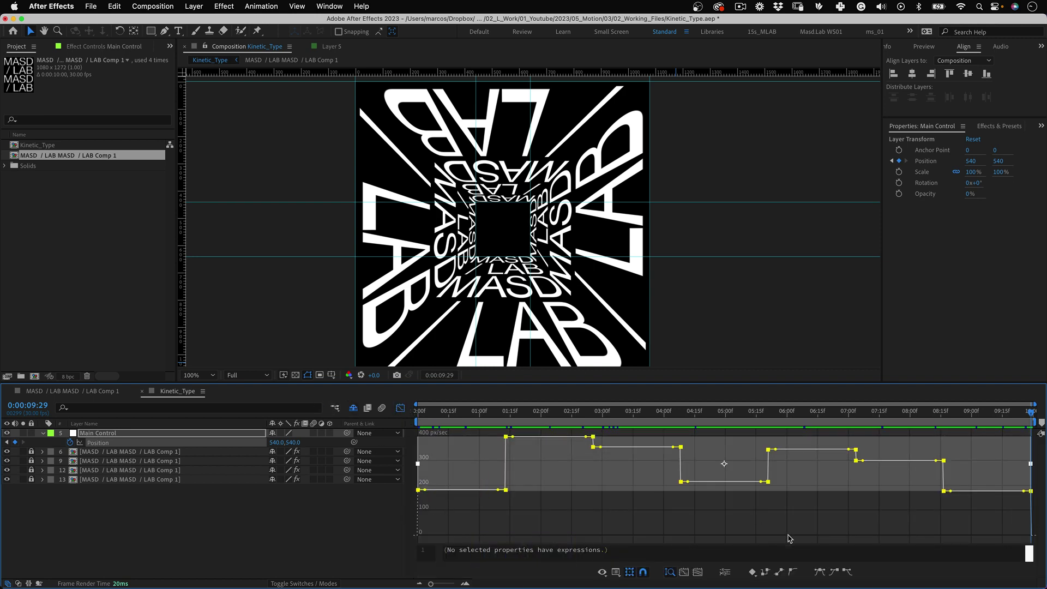
{"action": "left_click", "coordinate": [820, 571]}
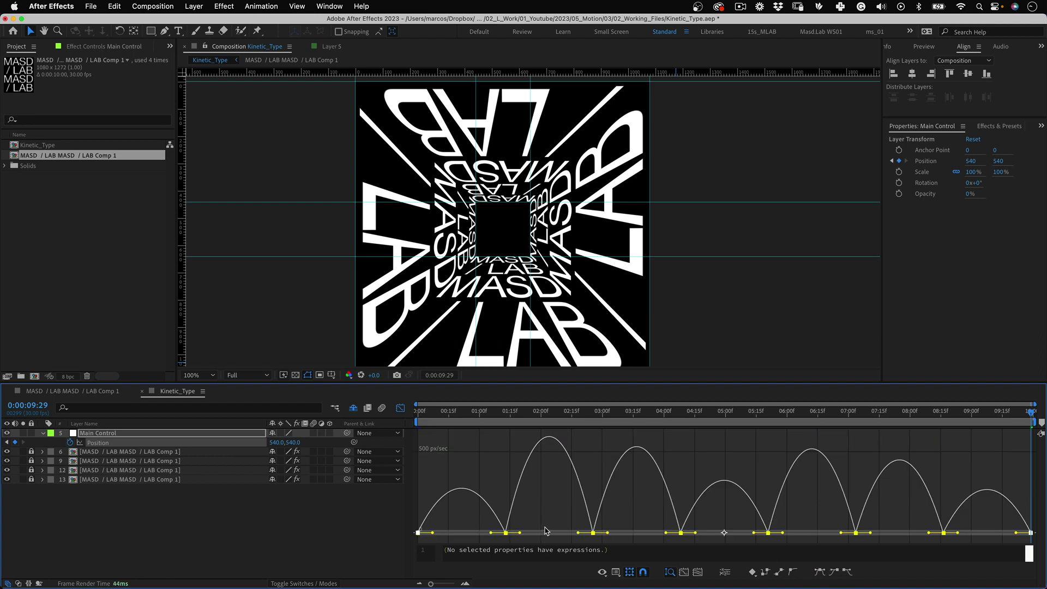
{"action": "left_click_drag", "start_coordinate": [491, 534], "coordinate": [452, 537]}
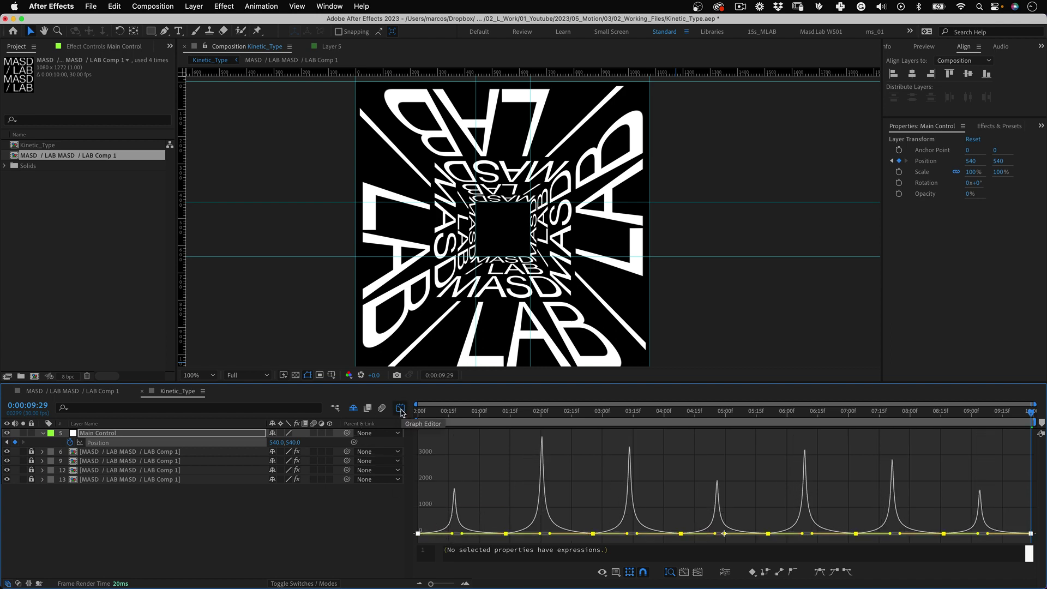
{"action": "left_click", "coordinate": [401, 409]}
{"action": "key", "text": "0"}
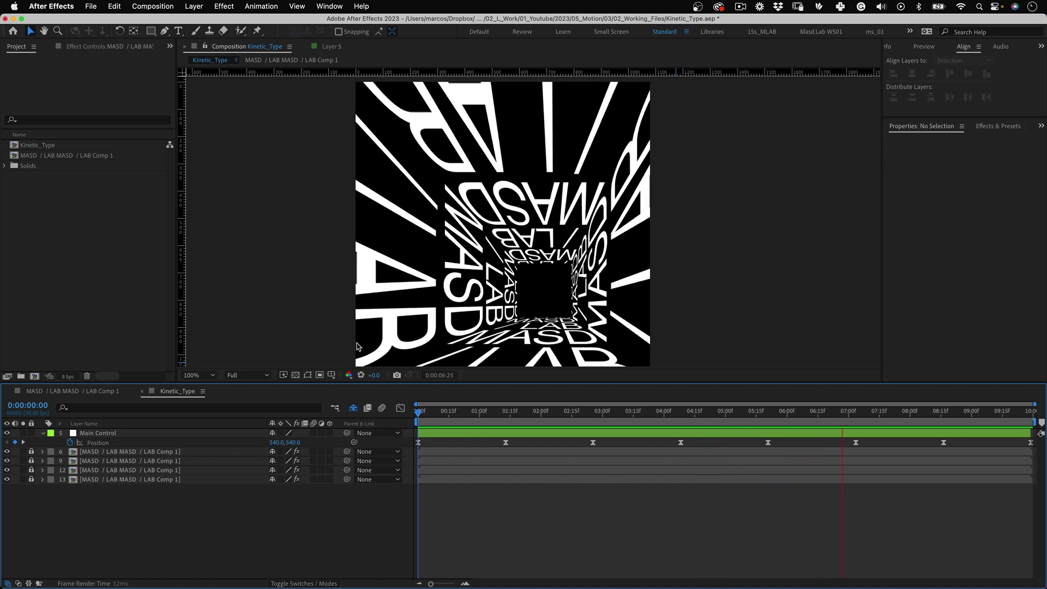
Step: Duplicate Kinetic_Type via Edit > Duplicate and open the resulting Kinetic_Type 2
{"action": "key", "text": "space"}
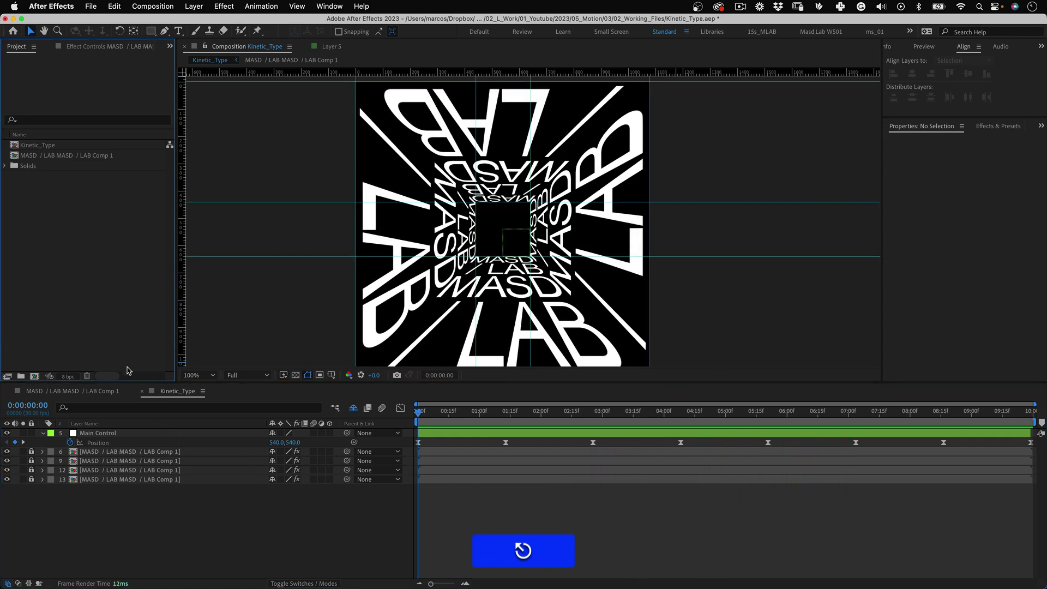
{"action": "left_click", "coordinate": [48, 146]}
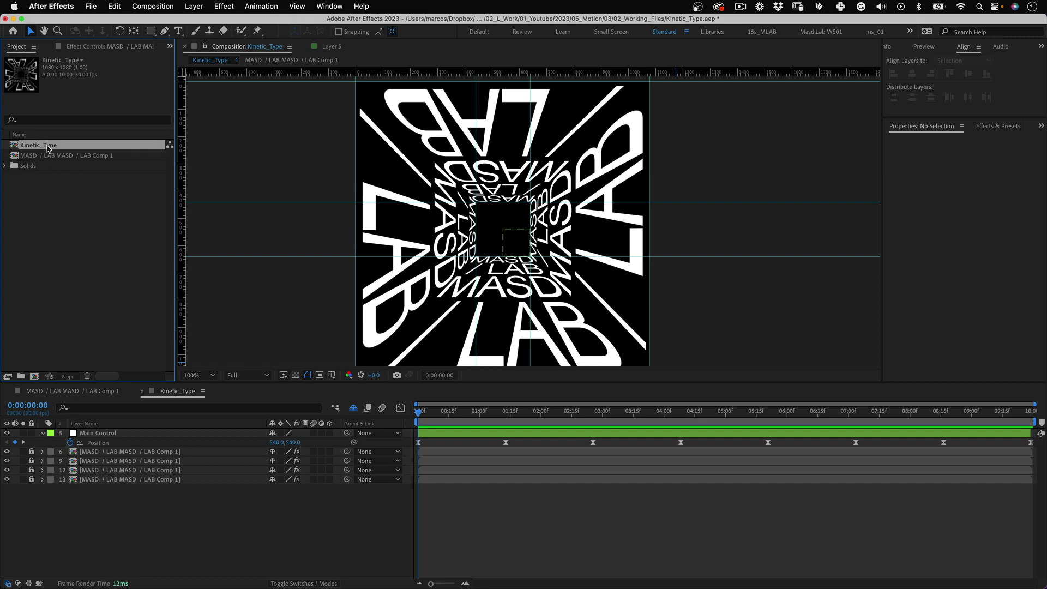
{"action": "left_click", "coordinate": [119, 10]}
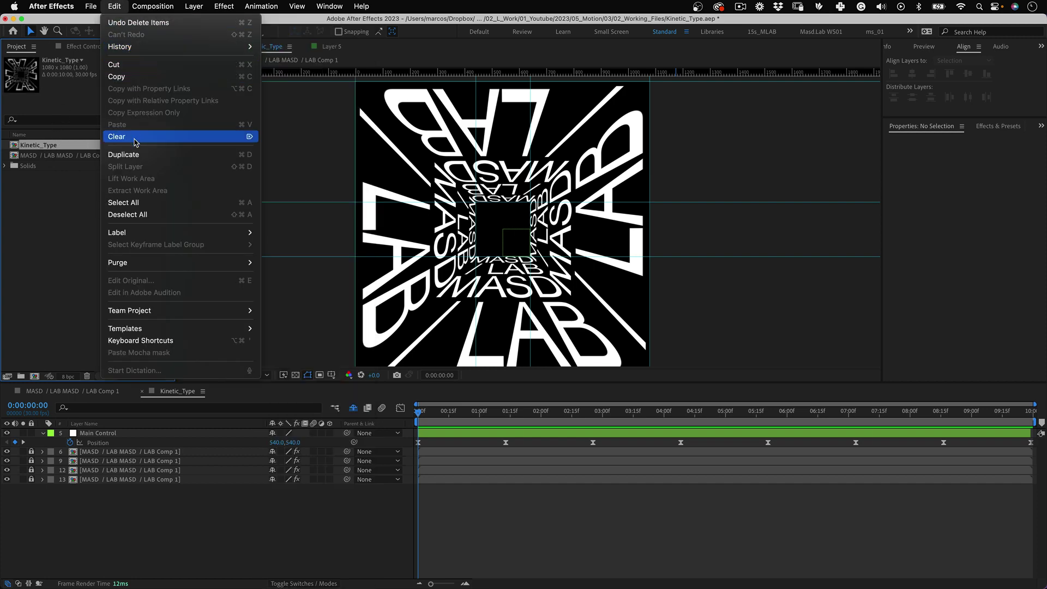
{"action": "left_click", "coordinate": [136, 155]}
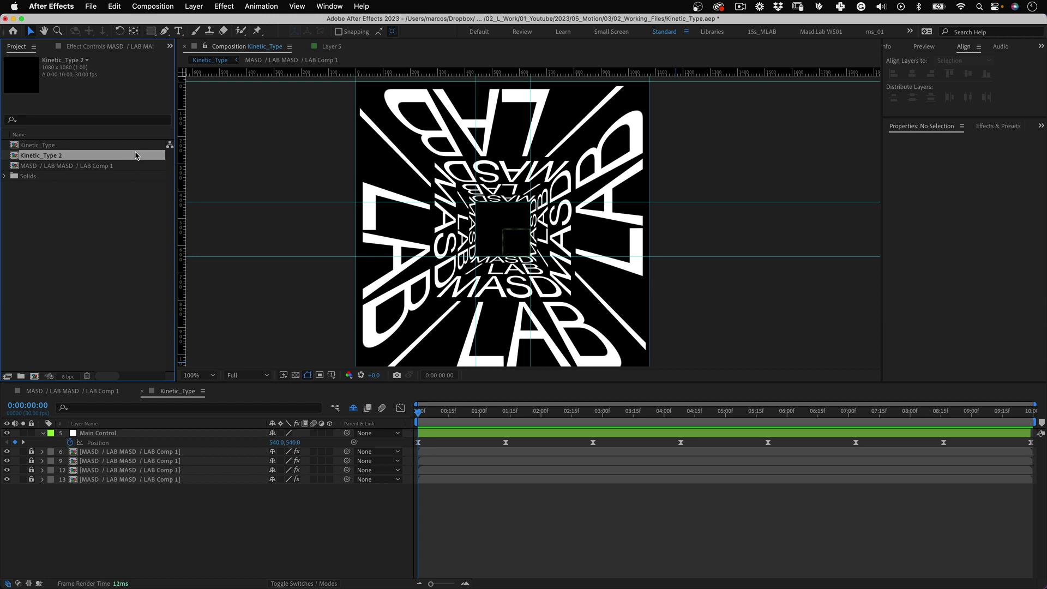
{"action": "left_click", "coordinate": [98, 196]}
{"action": "double_click", "coordinate": [62, 155]}
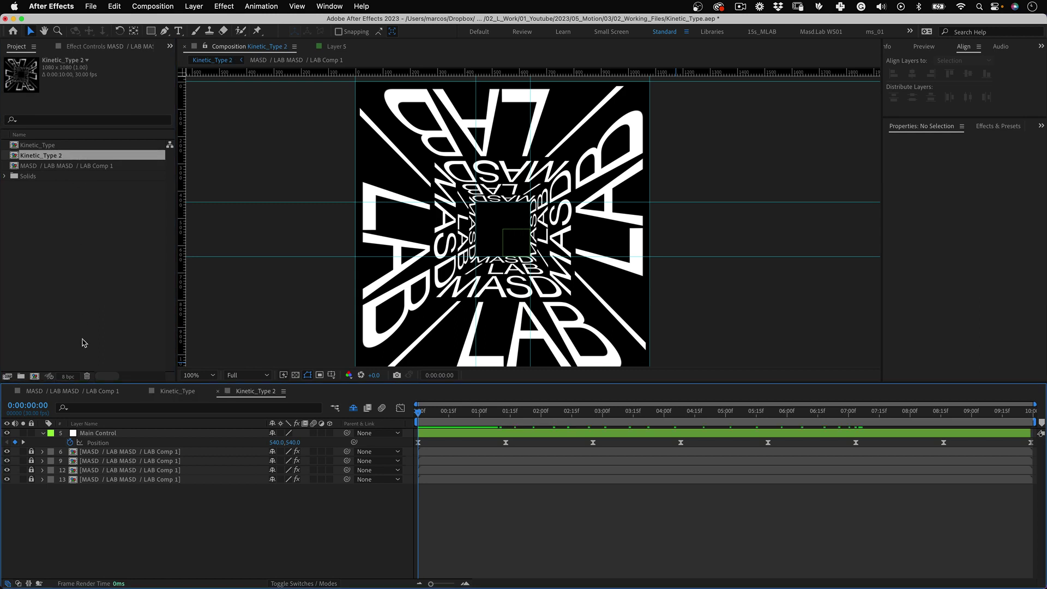
Step: Keyframe Main Control's Rotation at 0° at start, 15° at one second, -24° at 2:15
{"action": "left_click", "coordinate": [99, 434]}
{"action": "key", "text": "r"}
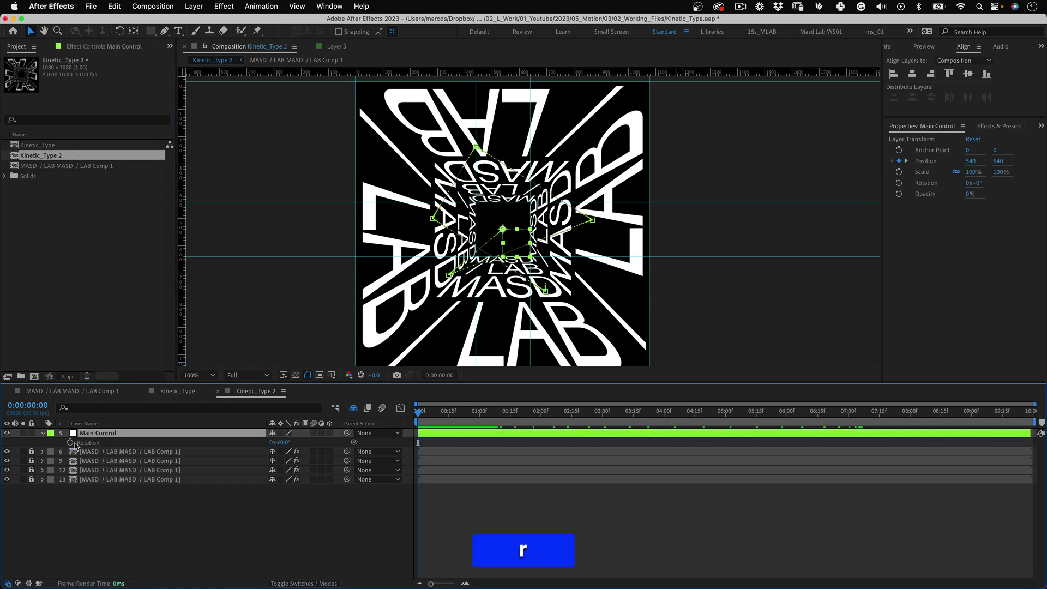
{"action": "left_click", "coordinate": [70, 443]}
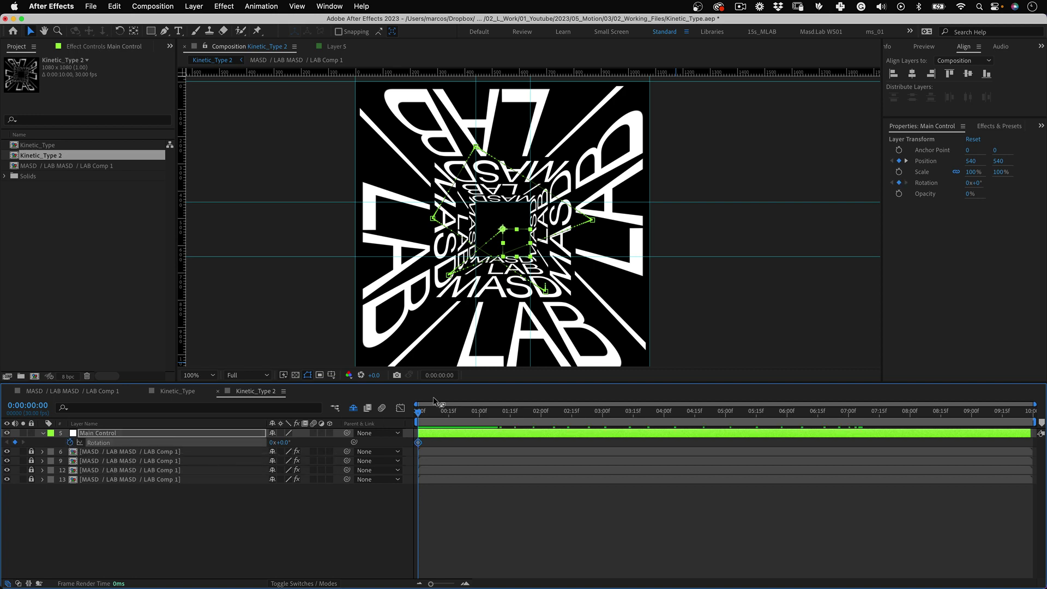
{"action": "key", "text": "space"}
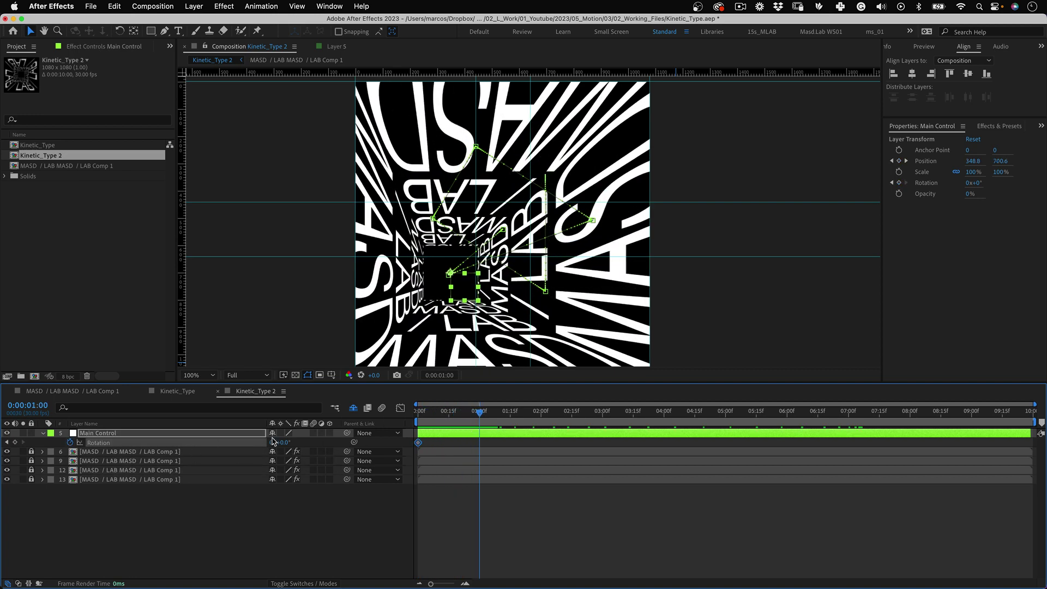
{"action": "left_click_drag", "start_coordinate": [284, 442], "coordinate": [293, 444]}
{"action": "left_click_drag", "start_coordinate": [479, 411], "coordinate": [569, 412]}
{"action": "left_click_drag", "start_coordinate": [280, 443], "coordinate": [267, 442]}
Step: Add Rotation keyframes near 4:24, 6:24, 37° at 7:20, 9:10, and 0° at the end
{"action": "left_click", "coordinate": [624, 409]}
{"action": "left_click_drag", "start_coordinate": [631, 406], "coordinate": [682, 410]}
{"action": "left_click_drag", "start_coordinate": [281, 442], "coordinate": [275, 442]}
{"action": "left_click_drag", "start_coordinate": [682, 410], "coordinate": [806, 410]}
{"action": "left_click_drag", "start_coordinate": [278, 442], "coordinate": [273, 442]}
{"action": "left_click_drag", "start_coordinate": [805, 410], "coordinate": [889, 410]}
{"action": "left_click_drag", "start_coordinate": [281, 442], "coordinate": [294, 442]}
{"action": "left_click_drag", "start_coordinate": [889, 410], "coordinate": [993, 410]}
{"action": "left_click_drag", "start_coordinate": [293, 442], "coordinate": [270, 442]}
{"action": "left_click", "coordinate": [1027, 417]}
{"action": "left_click", "coordinate": [510, 534]}
{"action": "left_click_drag", "start_coordinate": [1029, 410], "coordinate": [367, 413]}
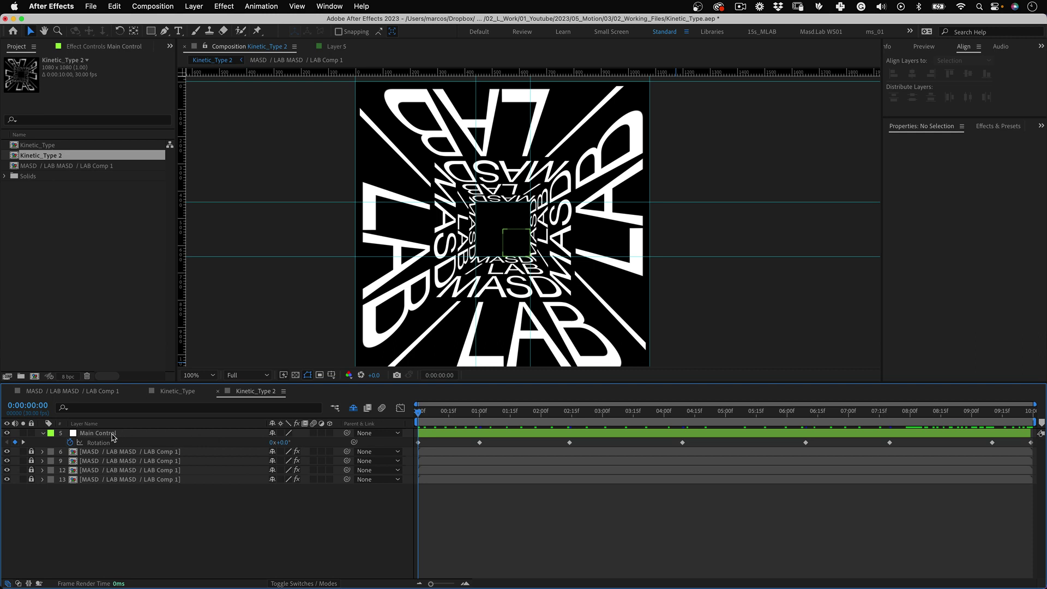
Step: Keyframe Main Control's Scale from time zero, growing up to 208% by 1:18
{"action": "left_click", "coordinate": [115, 434]}
{"action": "key", "text": "alt+shift+s"}
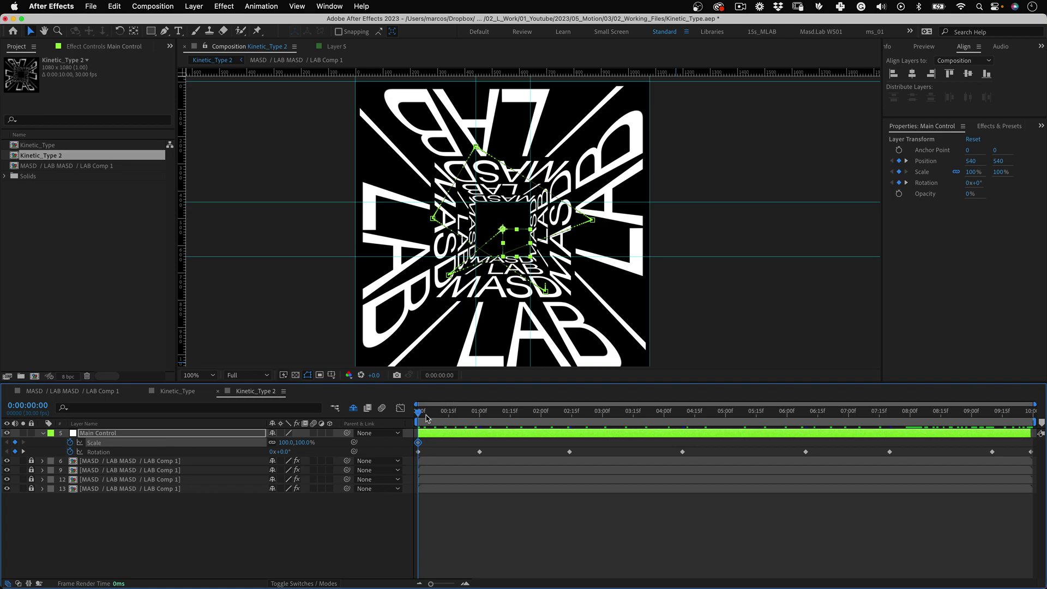
{"action": "left_click_drag", "start_coordinate": [419, 413], "coordinate": [949, 414]}
{"action": "left_click_drag", "start_coordinate": [288, 442], "coordinate": [267, 451]}
{"action": "key", "text": "End"}
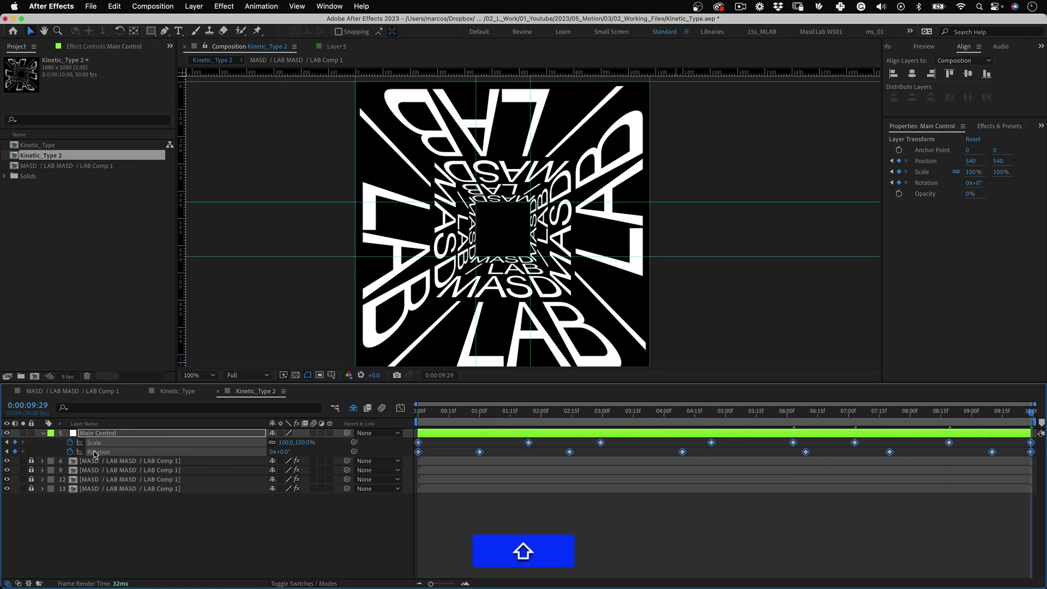
Step: Run the Spacium.jsx script to space Main Control's keyframes evenly
{"action": "left_click", "coordinate": [91, 6]}
{"action": "mouse_move", "coordinate": [168, 322]}
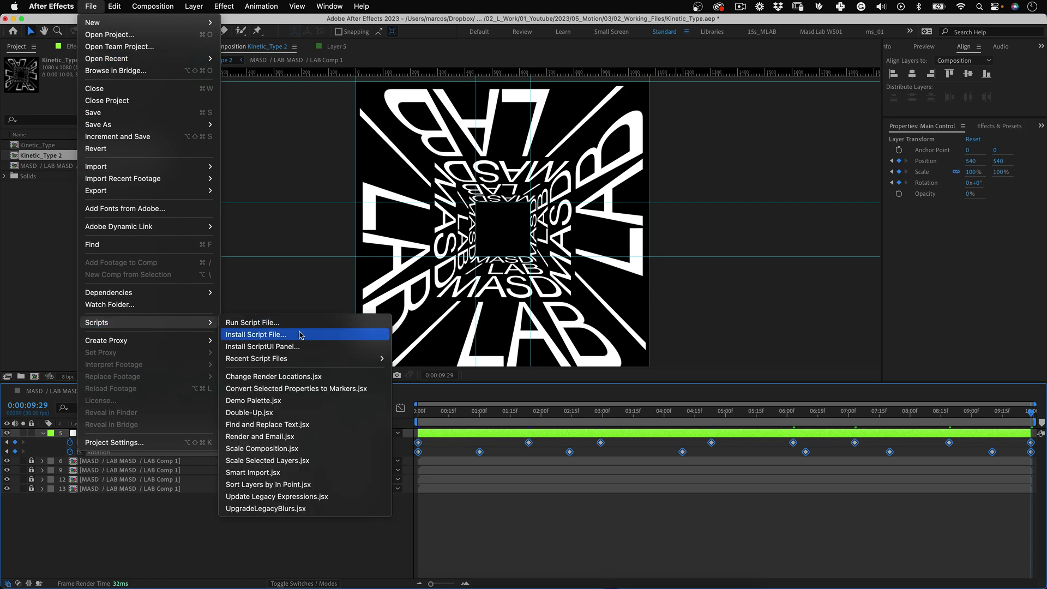
{"action": "left_click", "coordinate": [302, 323]}
{"action": "left_click", "coordinate": [228, 72]}
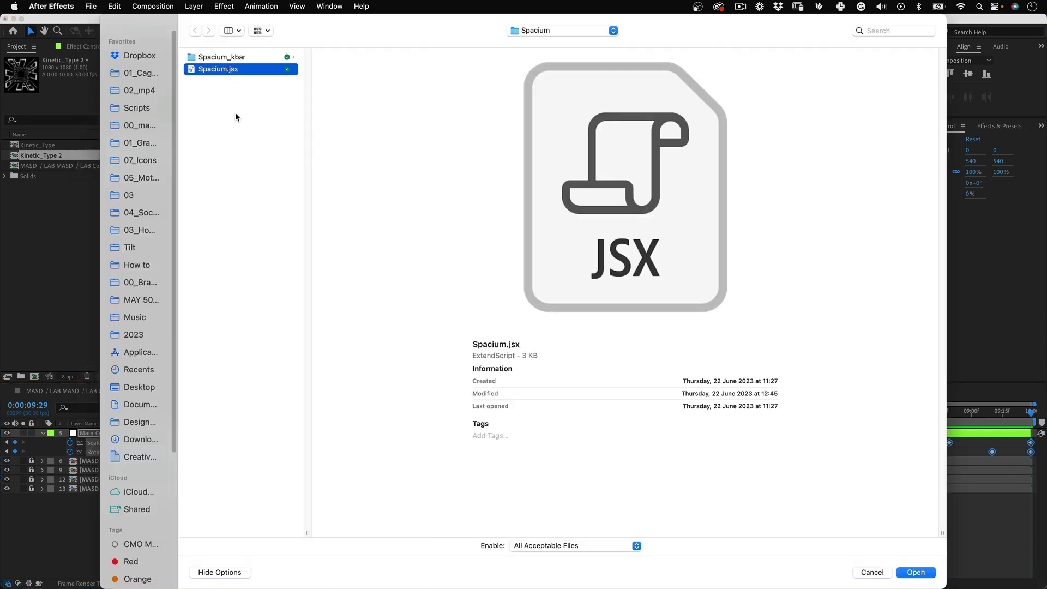
{"action": "left_click", "coordinate": [916, 572]}
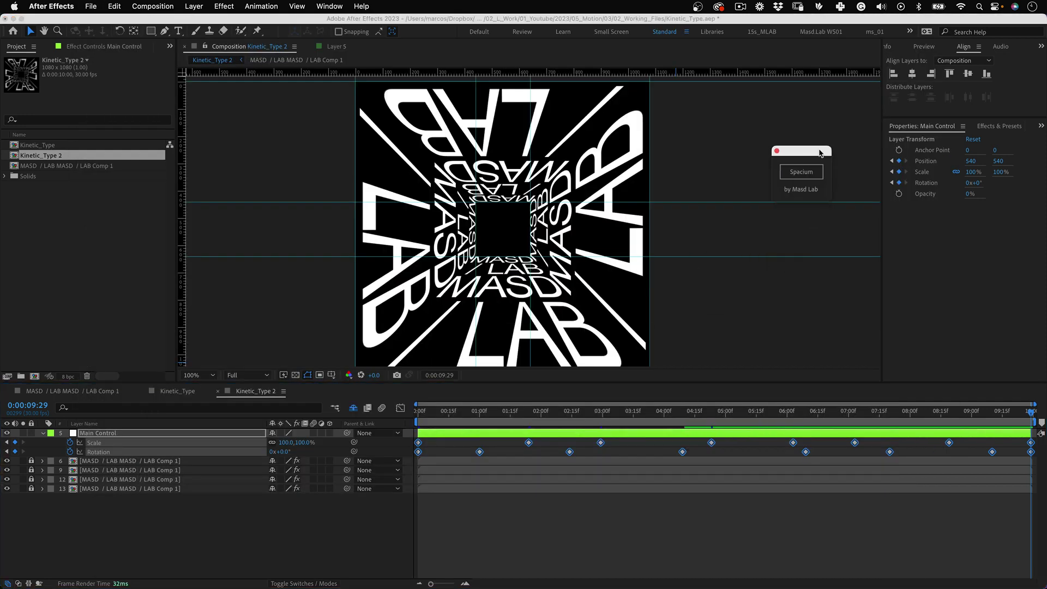
{"action": "left_click", "coordinate": [802, 168]}
Step: Reshape Main Control's value curves into sharp eased spikes in the Graph Editor, then preview
{"action": "left_click", "coordinate": [400, 408]}
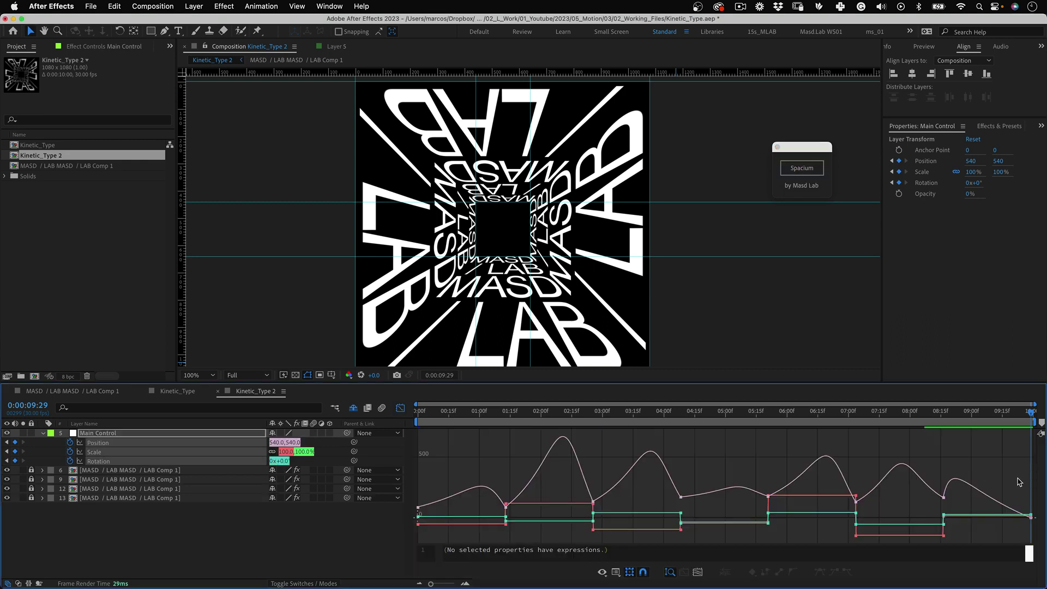
{"action": "left_click_drag", "start_coordinate": [579, 512], "coordinate": [545, 485]}
{"action": "key", "text": "F2"}
{"action": "left_click", "coordinate": [400, 408]}
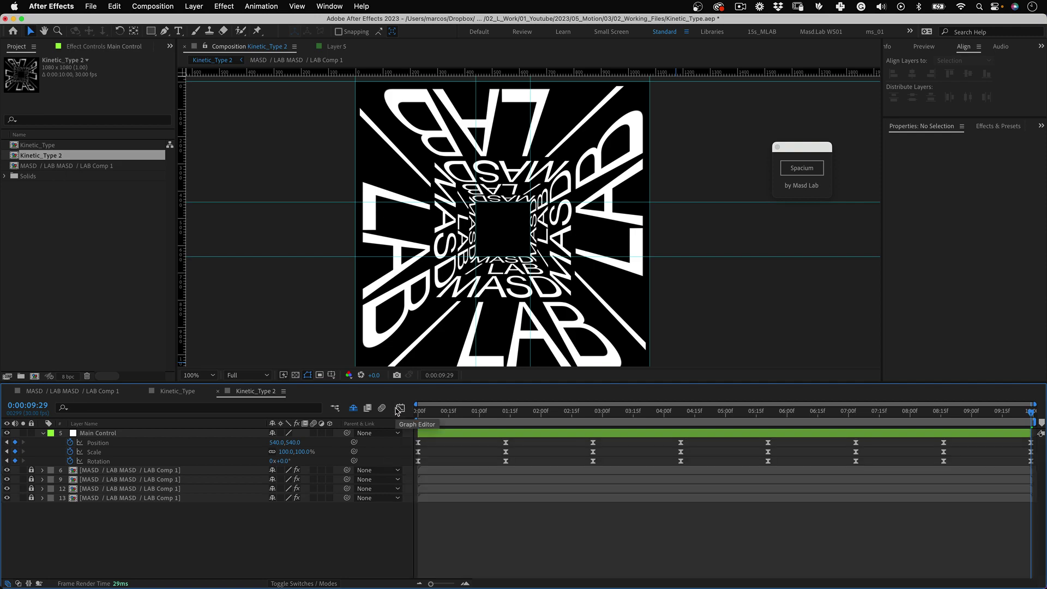
{"action": "key", "text": "0"}
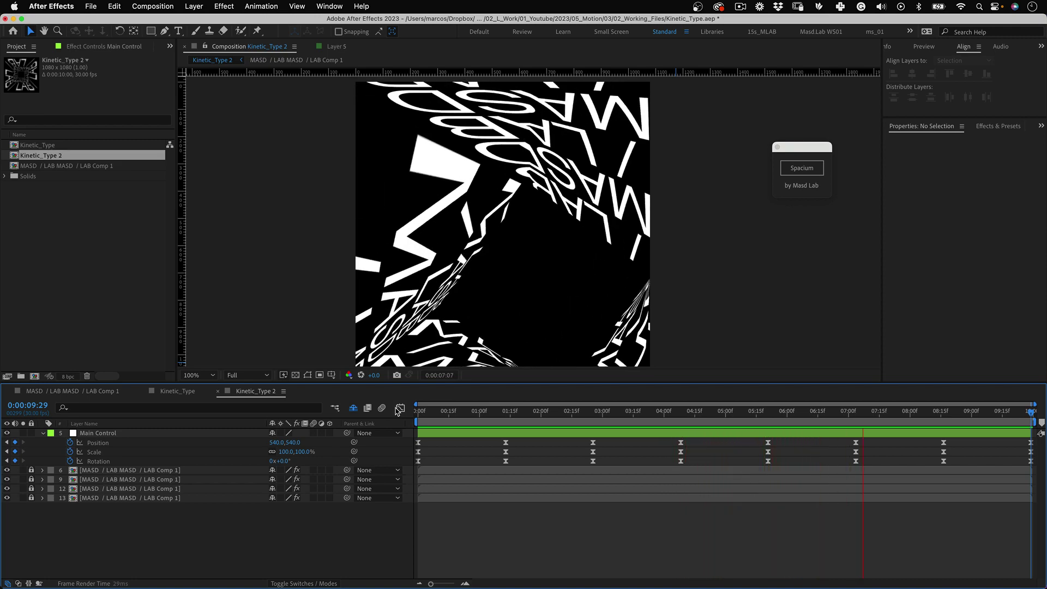
Step: Select Kinetic_Type and Kinetic_Type 2 and add both to the Render Queue
{"action": "left_click", "coordinate": [38, 145], "text": "shift"}
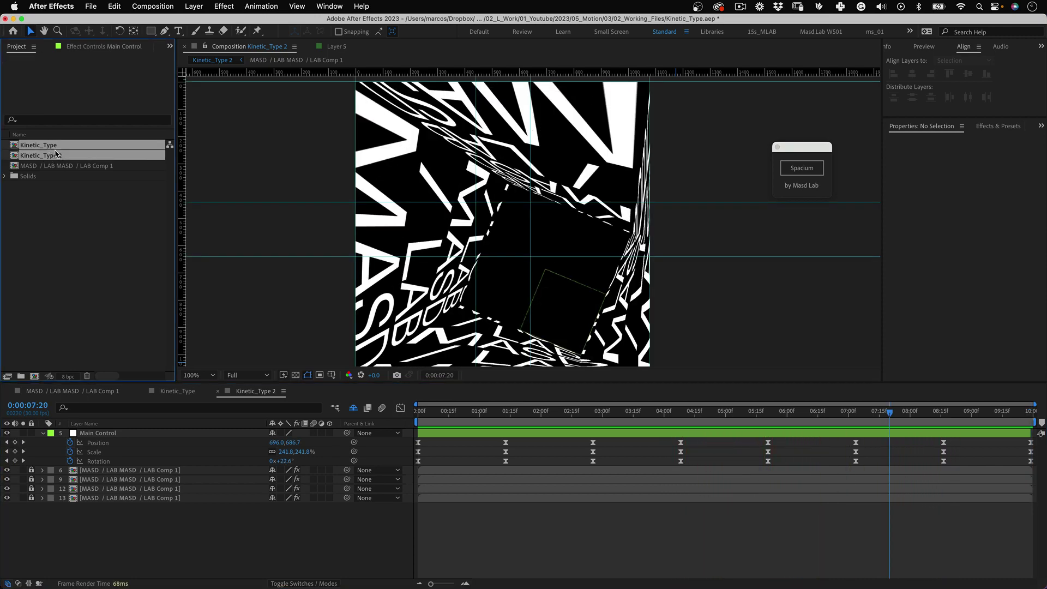
{"action": "left_click", "coordinate": [153, 6]}
{"action": "left_click", "coordinate": [166, 107]}
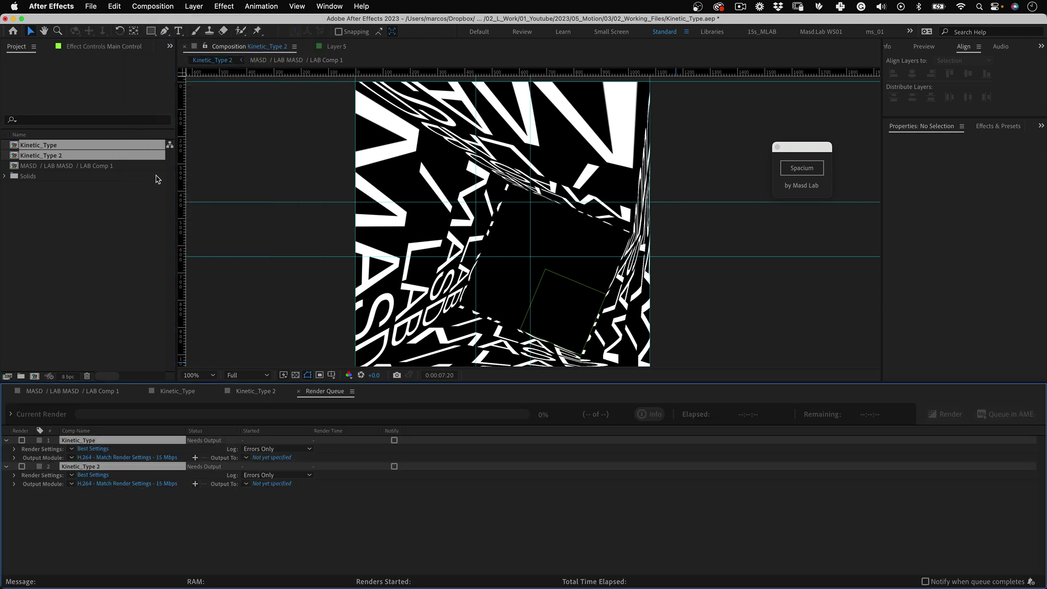